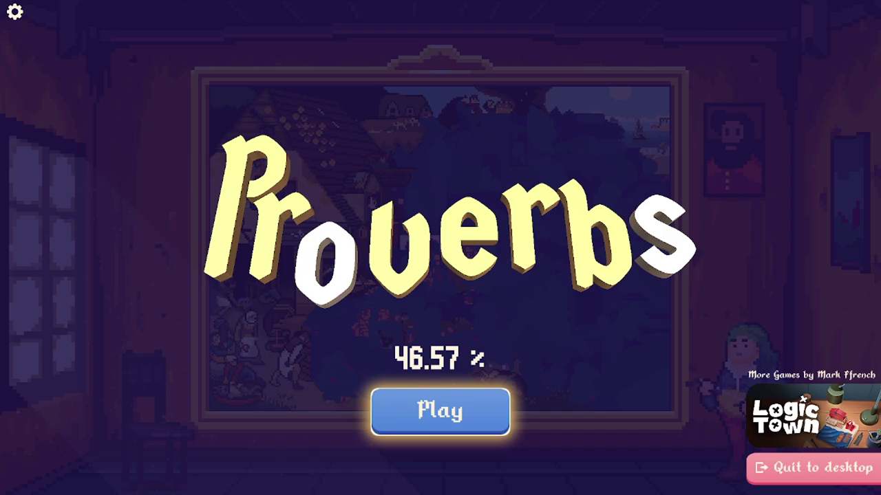
# Press Play on the Proverbs title screen to open the Region 141 puzzle grid
pyautogui.click(440, 412)
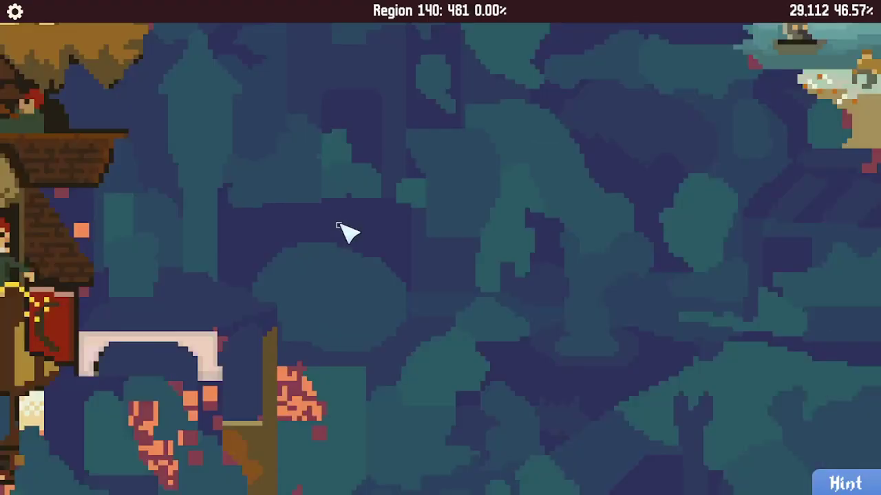
pyautogui.scroll(-5, 344, 231)
pyautogui.scroll(-3, 344, 230)
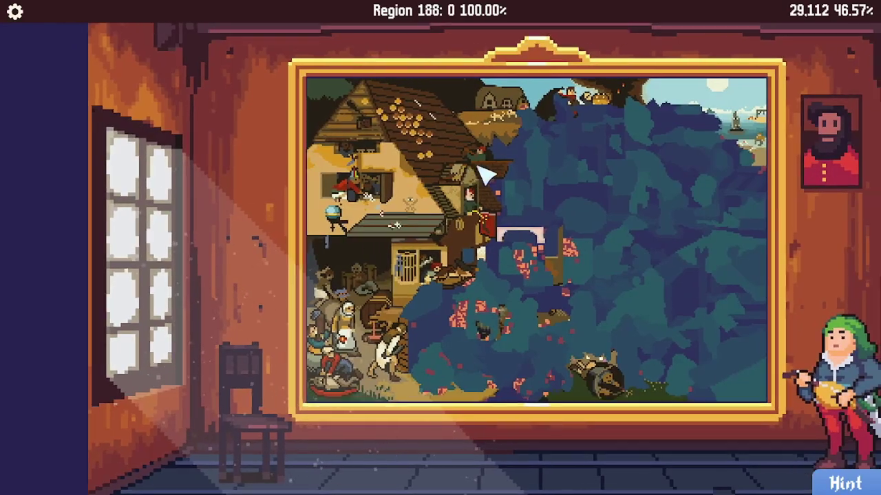
pyautogui.scroll(3, 426, 172)
pyautogui.scroll(3, 432, 199)
pyautogui.scroll(2, 432, 204)
pyautogui.scroll(2, 432, 204)
pyautogui.scroll(2, 427, 199)
pyautogui.scroll(2, 413, 193)
pyautogui.moveTo(591, 382); pyautogui.dragTo(402, 201)
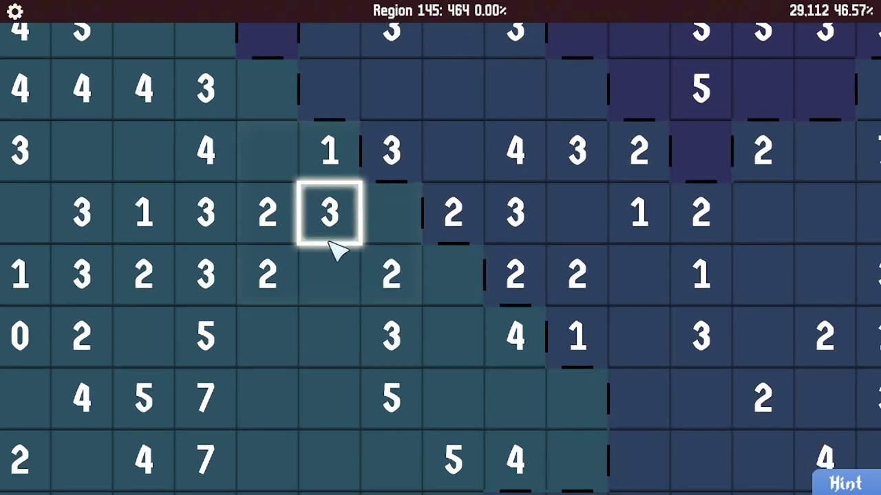
pyautogui.scroll(-2, 402, 201)
pyautogui.scroll(-3, 392, 203)
pyautogui.scroll(-3, 388, 206)
pyautogui.scroll(-3, 386, 209)
pyautogui.scroll(-2, 384, 210)
pyautogui.scroll(-3, 426, 213)
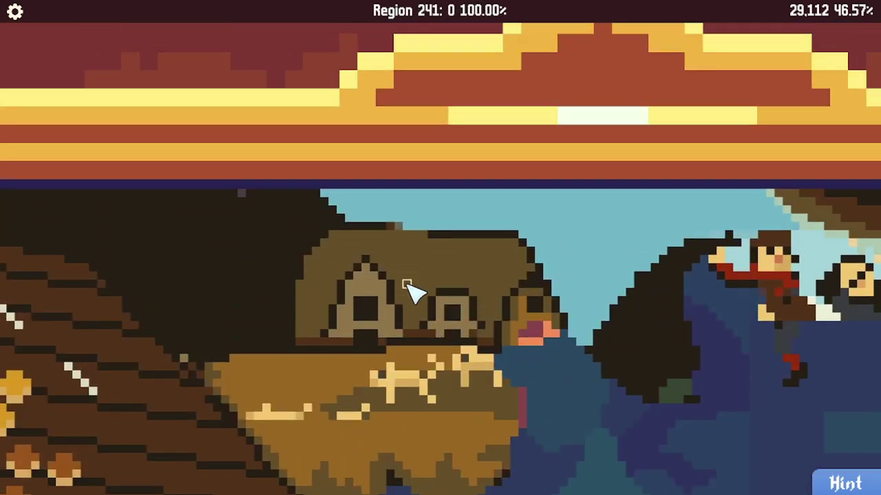
pyautogui.scroll(2, 413, 289)
pyautogui.moveTo(260, 234); pyautogui.dragTo(325, 150)
pyautogui.moveTo(341, 239)
pyautogui.mouseDown()
pyautogui.moveTo(358, 234)
pyautogui.moveTo(248, 186)
pyautogui.moveTo(244, 192)
pyautogui.moveTo(225, 70)
pyautogui.mouseUp()
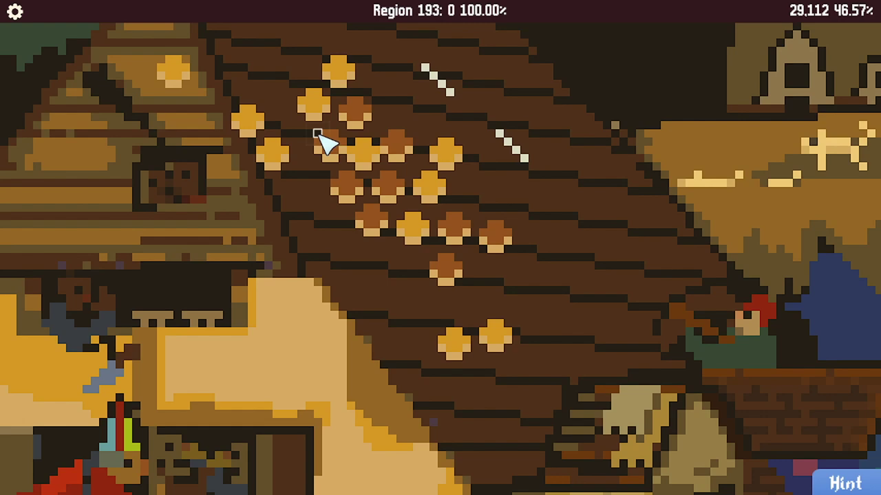
pyautogui.moveTo(324, 130)
pyautogui.mouseDown()
pyautogui.moveTo(337, 155)
pyautogui.moveTo(361, 165)
pyautogui.mouseUp()
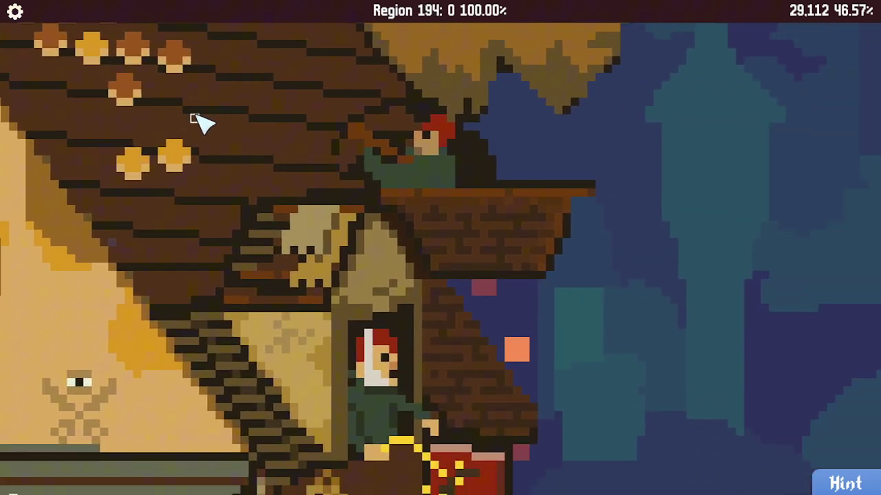
pyautogui.moveTo(199, 120)
pyautogui.mouseDown()
pyautogui.moveTo(354, 175)
pyautogui.moveTo(560, 268)
pyautogui.moveTo(571, 317)
pyautogui.mouseUp()
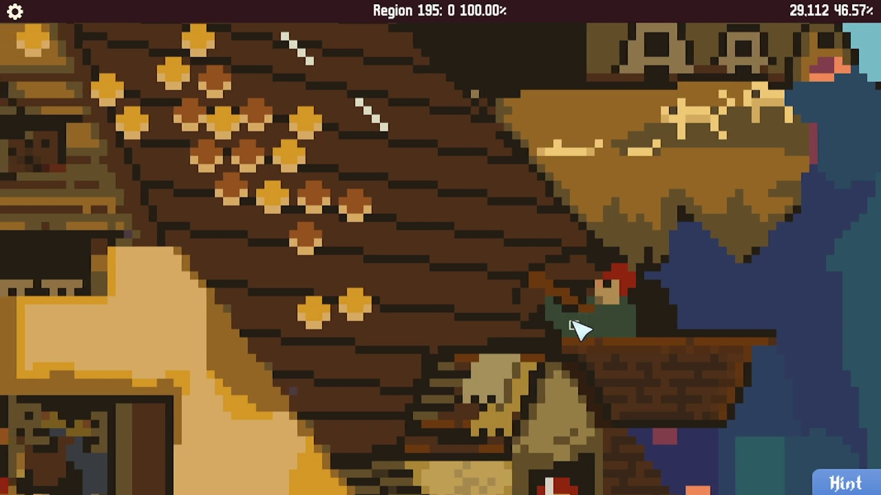
pyautogui.moveTo(577, 329); pyautogui.dragTo(581, 316)
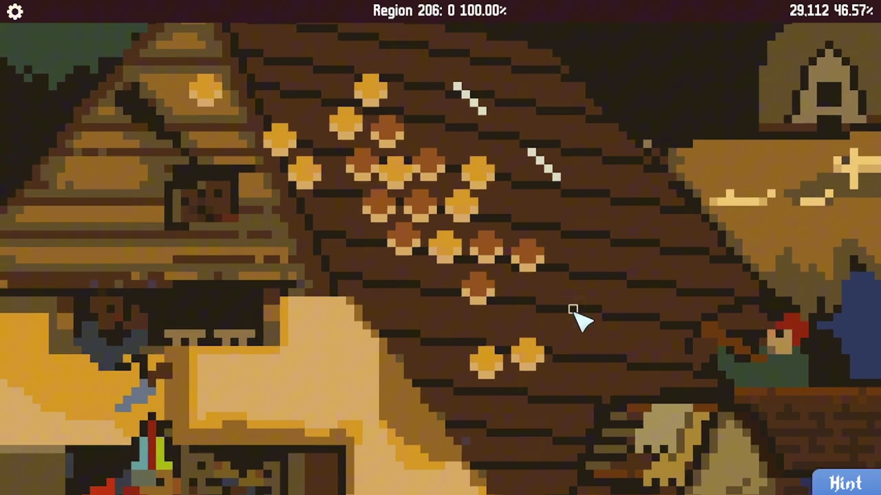
pyautogui.moveTo(330, 296)
pyautogui.mouseDown()
pyautogui.moveTo(384, 288)
pyautogui.moveTo(427, 234)
pyautogui.moveTo(245, 127)
pyautogui.mouseUp()
pyautogui.scroll(-3, 384, 288)
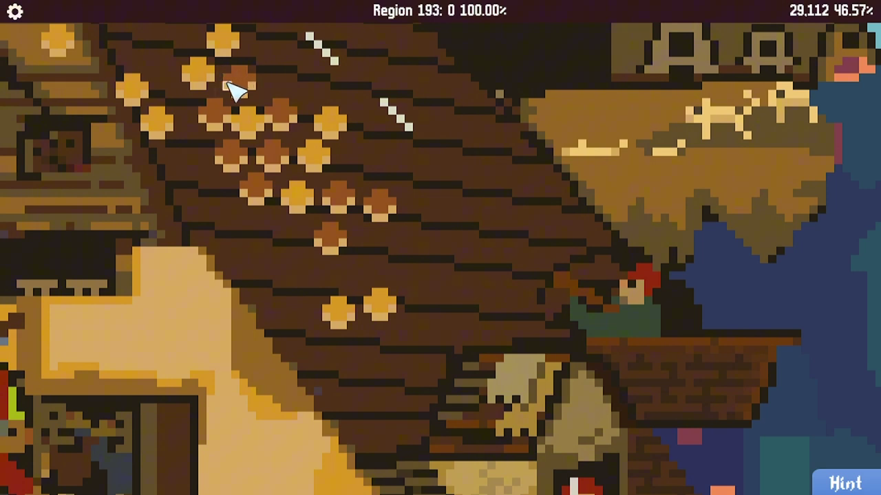
pyautogui.moveTo(238, 89)
pyautogui.mouseDown()
pyautogui.moveTo(246, 89)
pyautogui.moveTo(258, 157)
pyautogui.moveTo(385, 185)
pyautogui.mouseUp()
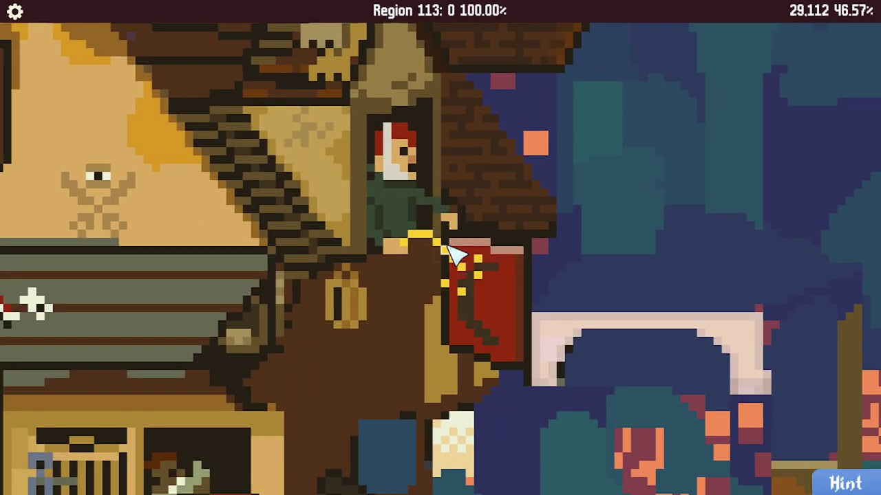
pyautogui.moveTo(506, 323); pyautogui.dragTo(392, 318)
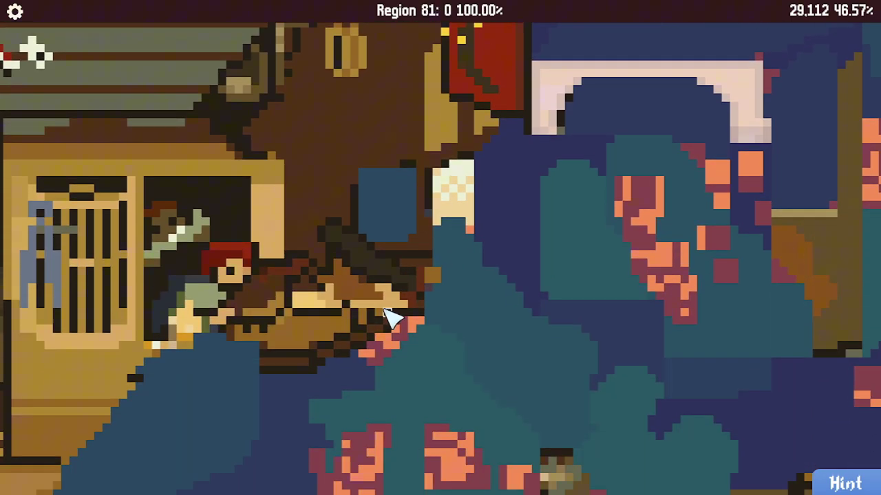
pyautogui.scroll(-3, 482, 289)
pyautogui.scroll(-2, 427, 241)
pyautogui.scroll(5, 421, 241)
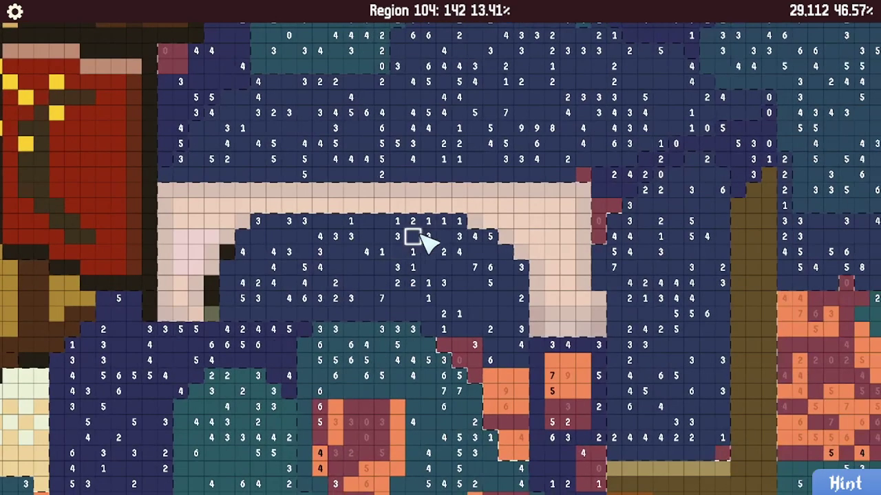
# Pan over to region 109 and paint three of its cells deep red
pyautogui.moveTo(412, 238)
pyautogui.mouseDown()
pyautogui.moveTo(423, 265)
pyautogui.moveTo(421, 244)
pyautogui.moveTo(413, 275)
pyautogui.moveTo(340, 284)
pyautogui.mouseUp()
pyautogui.press('d')
pyautogui.scroll(4, 421, 244)
pyautogui.scroll(3, 413, 242)
pyautogui.scroll(-2, 413, 244)
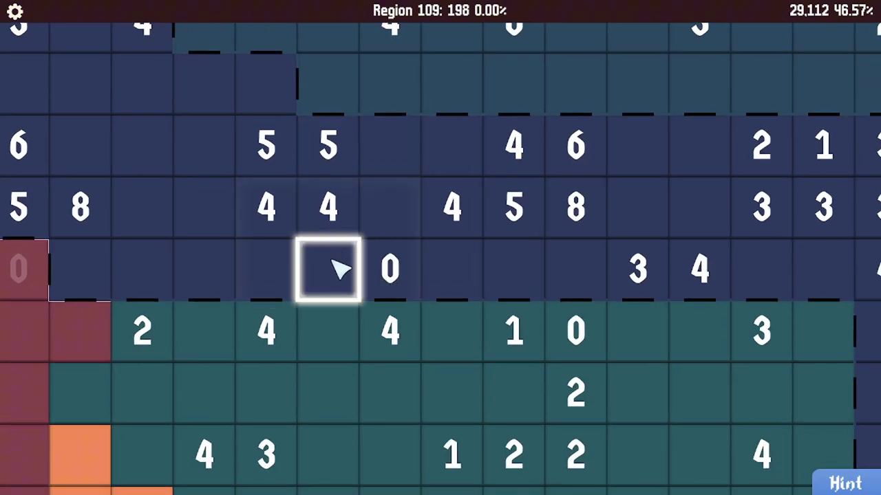
pyautogui.moveTo(328, 270)
pyautogui.mouseDown()
pyautogui.moveTo(327, 208)
pyautogui.moveTo(430, 223)
pyautogui.mouseUp()
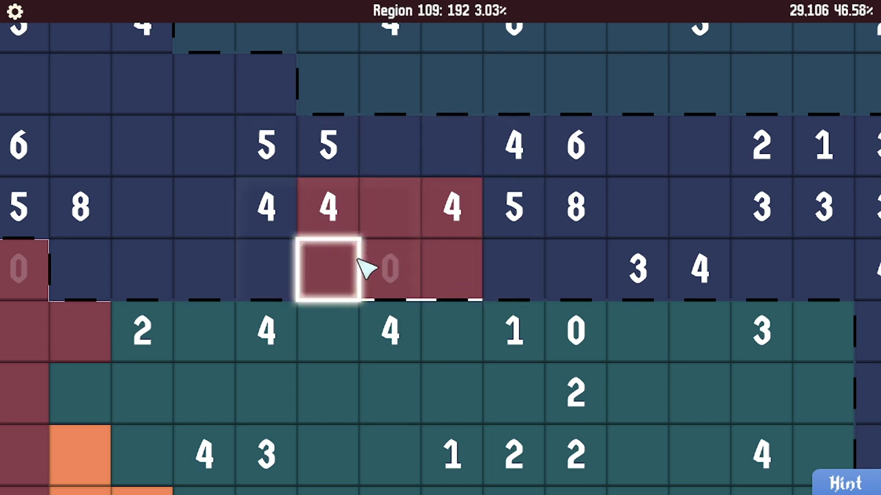
pyautogui.hscroll(3, 426, 262)
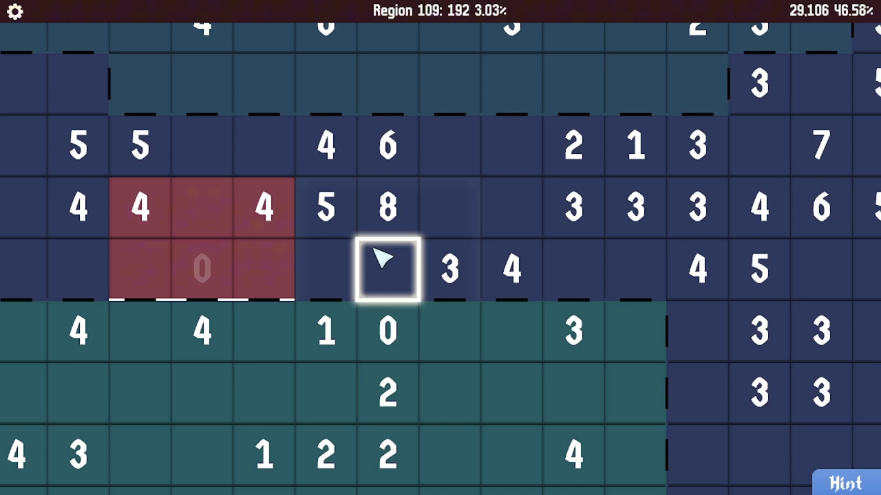
pyautogui.hscroll(1, 383, 259)
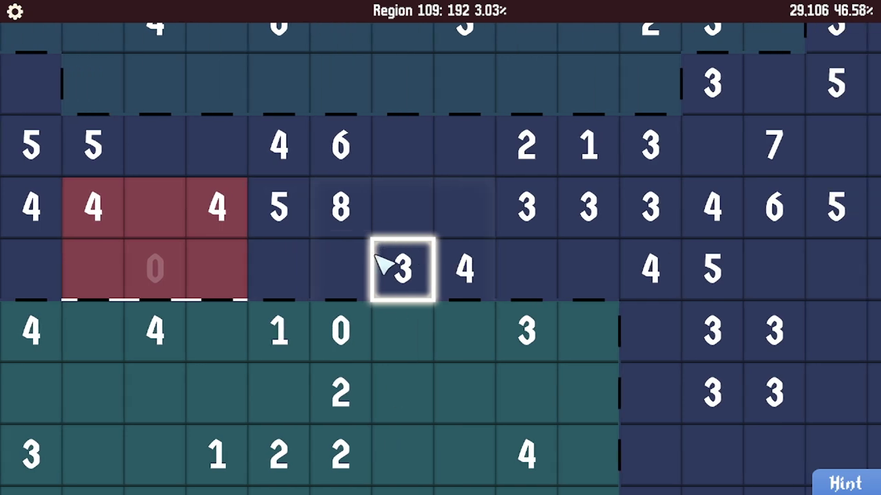
pyautogui.hscroll(-3, 383, 259)
pyautogui.hscroll(-2, 324, 254)
pyautogui.scroll(3, 323, 248)
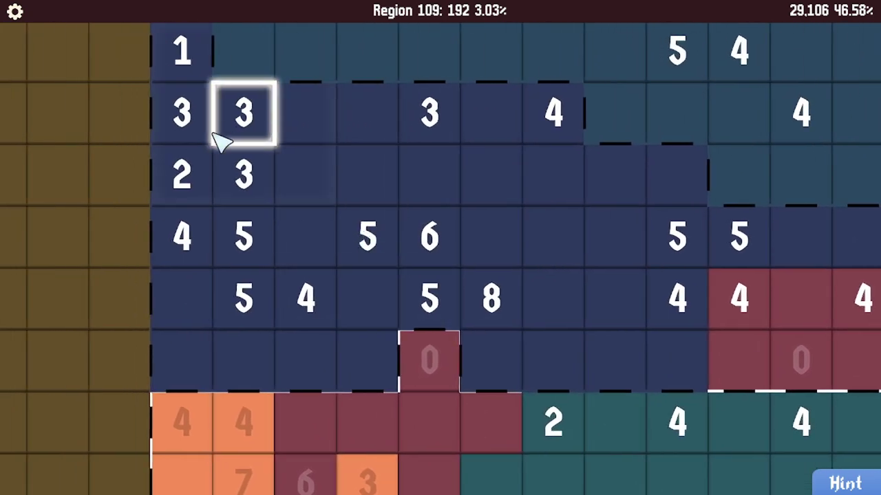
pyautogui.scroll(3, 365, 258)
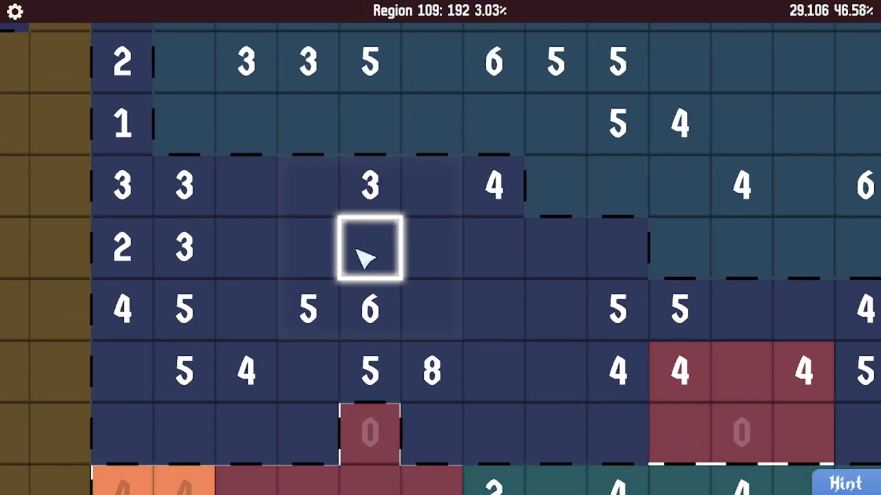
pyautogui.scroll(-2, 365, 258)
pyautogui.hscroll(2, 365, 258)
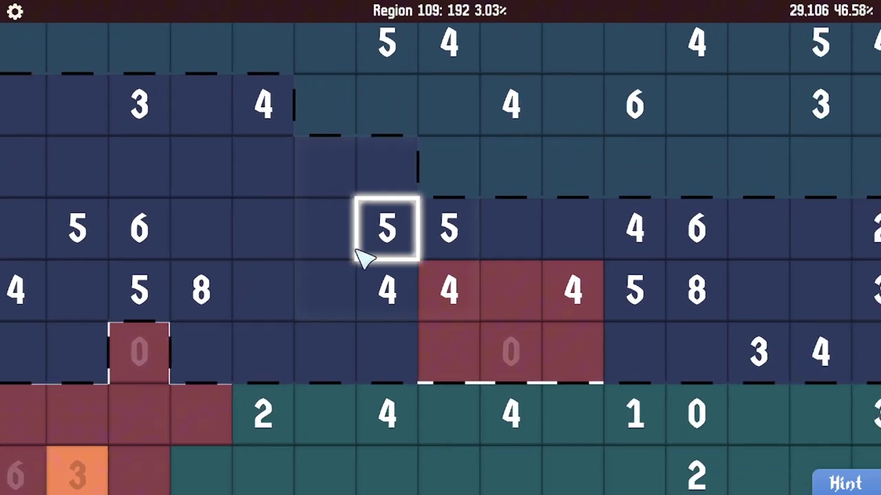
pyautogui.hscroll(2, 365, 258)
pyautogui.hscroll(1, 364, 258)
pyautogui.hscroll(2, 402, 237)
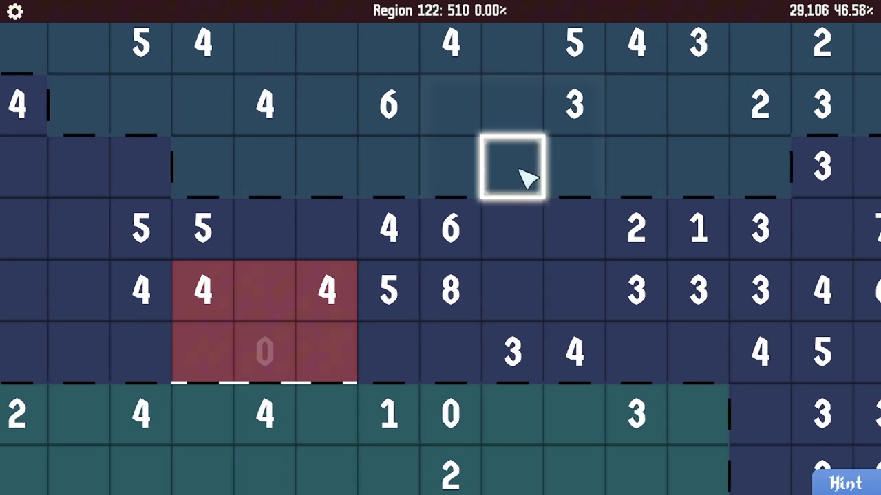
# Colour six cells around the 6, 4, 5 and 8 clues orange, and one deep red
pyautogui.click(512, 229)
pyautogui.click(450, 229)
pyautogui.click(389, 229)
pyautogui.click(388, 289)
pyautogui.click(451, 289)
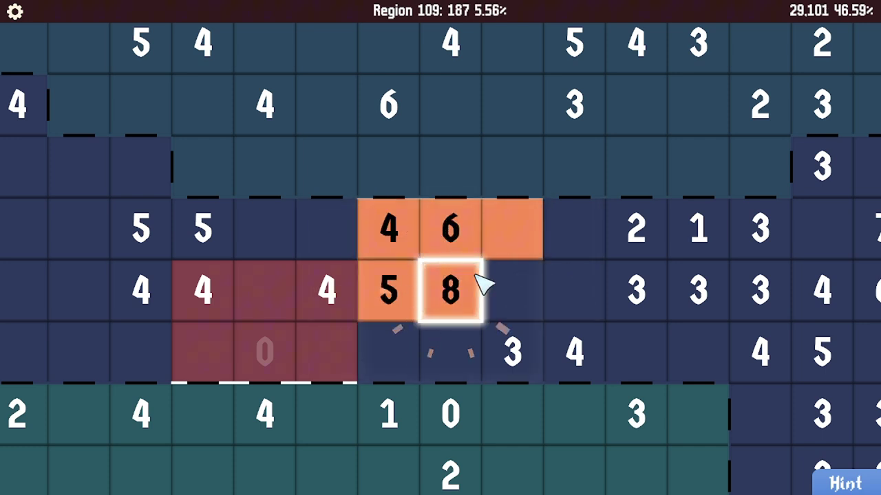
pyautogui.click(513, 289)
pyautogui.click(327, 229)
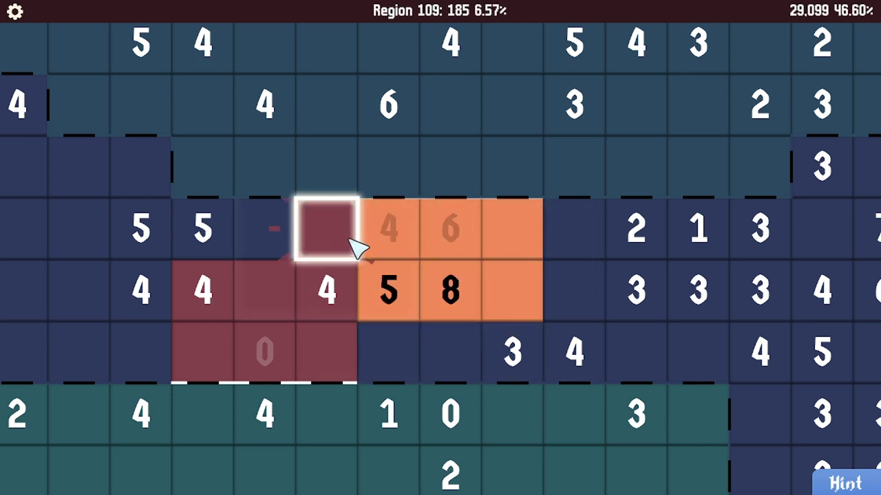
pyautogui.scroll(-1, 375, 282)
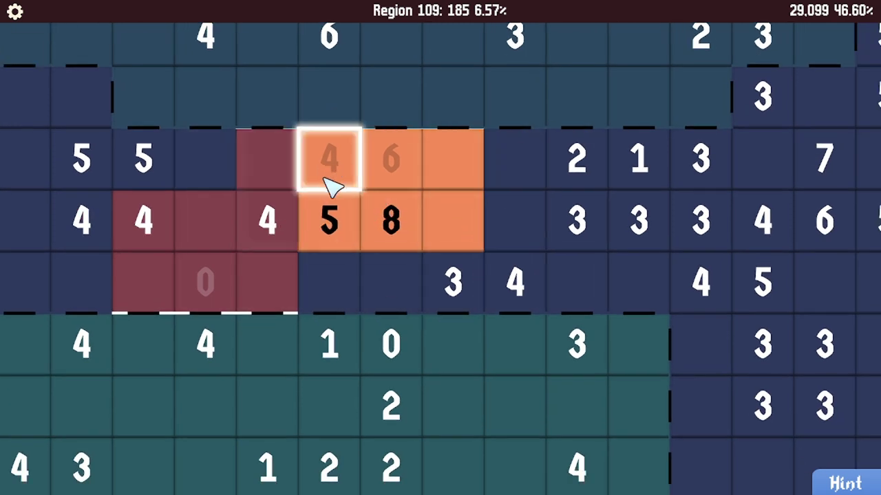
# Colour a further column of cells orange, including the 4 cell, and one cell deep red
pyautogui.click(328, 282)
pyautogui.click(205, 160)
pyautogui.press('a')
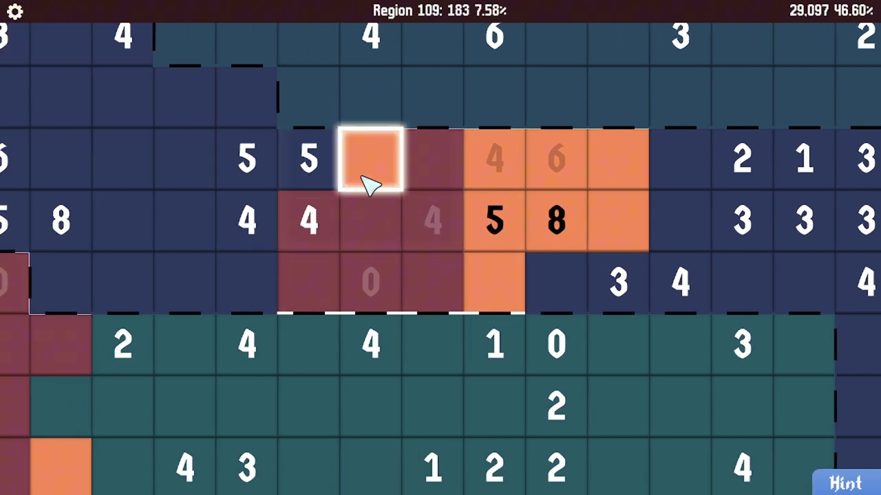
pyautogui.click(246, 96)
pyautogui.click(247, 158)
pyautogui.click(246, 220)
pyautogui.press('a')
pyautogui.rightClick(342, 235)
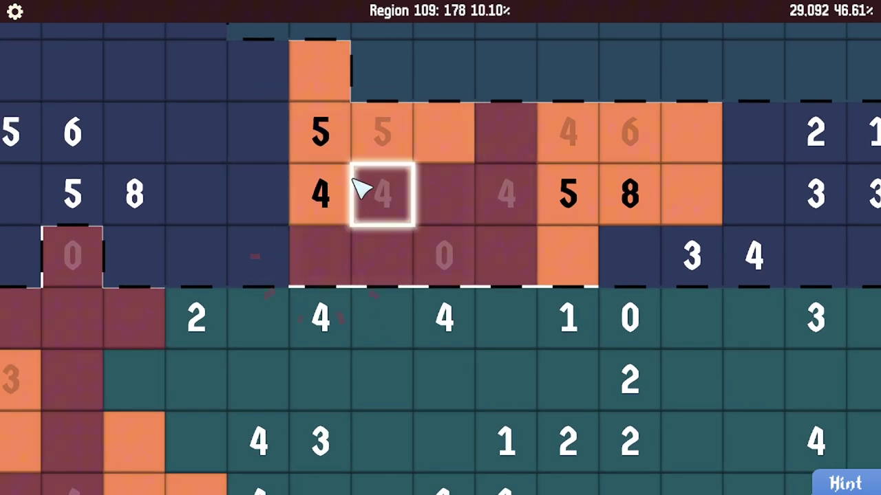
# Fill the 5 and 4 cells and paint two neighbouring cells deep red
pyautogui.press('a')
pyautogui.press('a')
pyautogui.press('d')
pyautogui.press('d')
pyautogui.press('s')
pyautogui.click(386, 244)
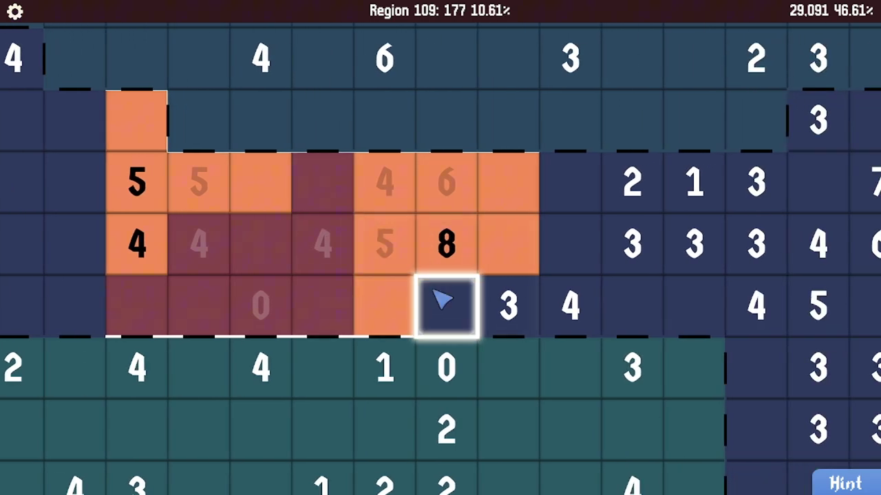
pyautogui.press('d')
pyautogui.rightClick(395, 303)
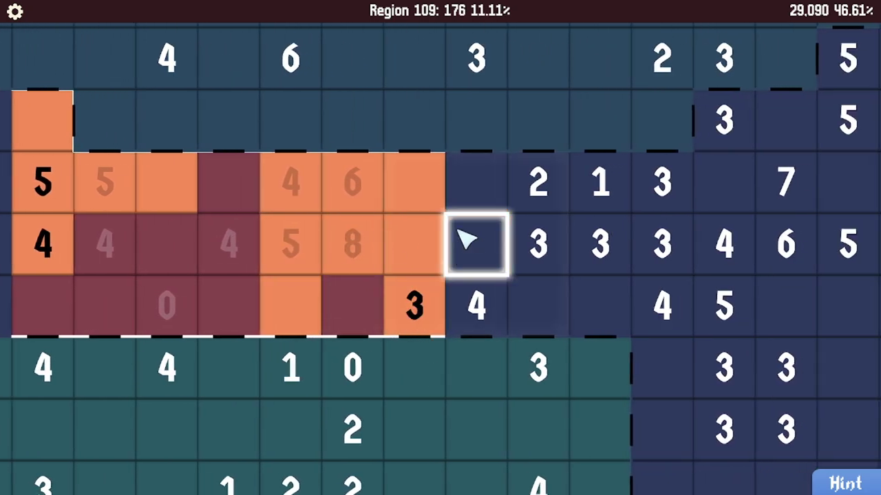
pyautogui.rightClick(465, 241)
pyautogui.click(478, 295)
pyautogui.press('d')
pyautogui.press('d')
# Paint one cell deep red and the 3 cell orange; mark cells around the 2, 1 and 3 empty
pyautogui.press('w')
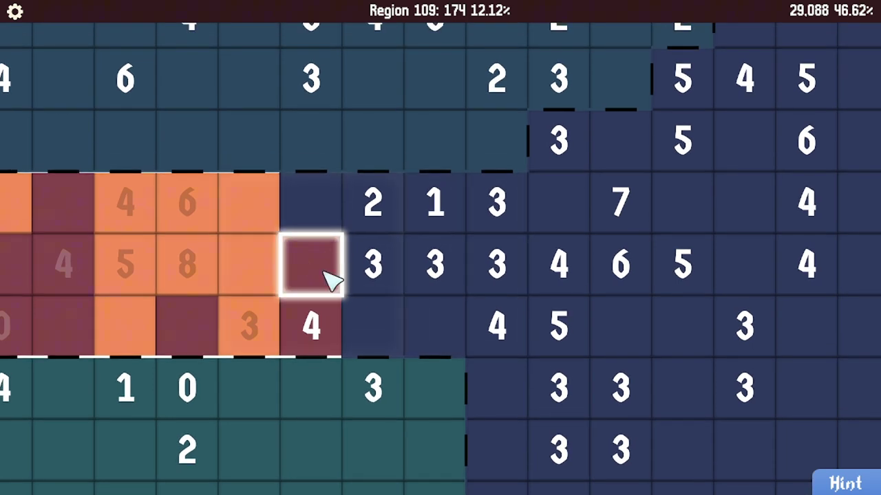
pyautogui.rightClick(324, 272)
pyautogui.click(374, 275)
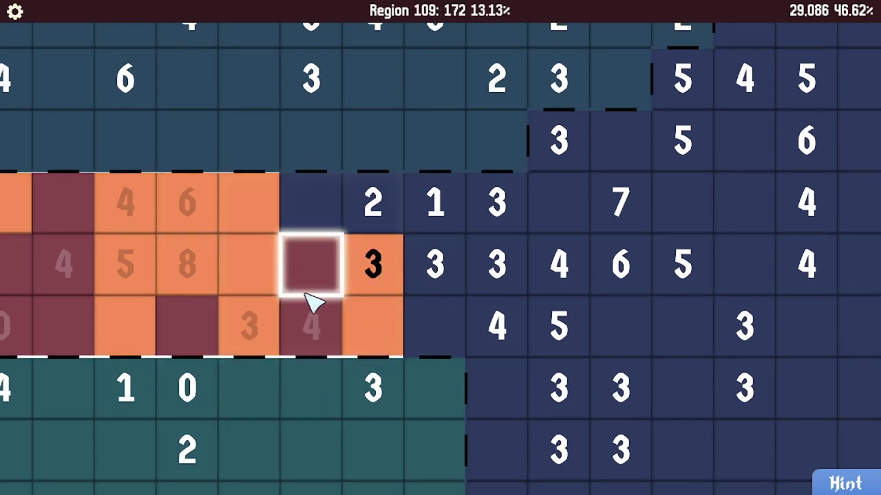
pyautogui.scroll(-2, 310, 299)
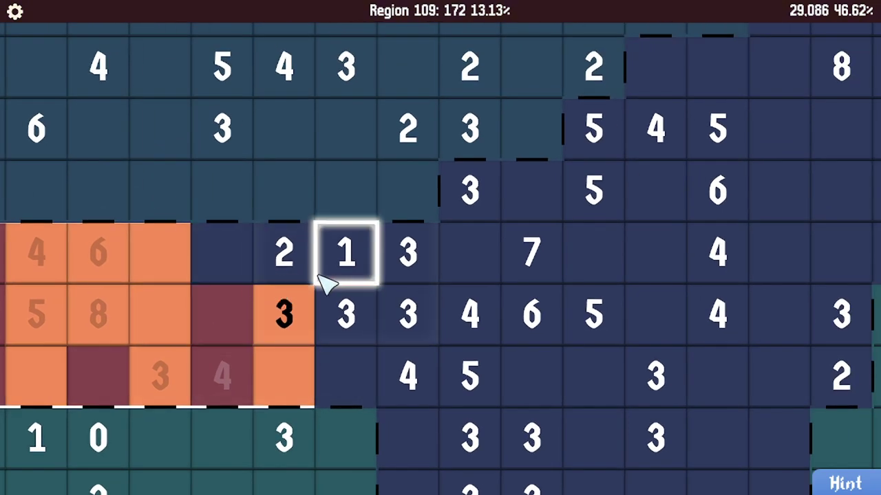
pyautogui.click(284, 253)
pyautogui.click(408, 254)
pyautogui.click(408, 315)
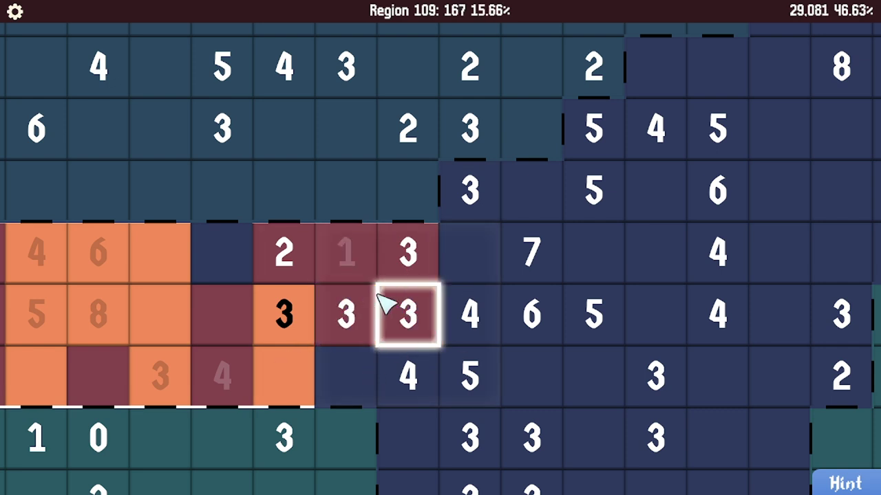
pyautogui.scroll(-1, 393, 283)
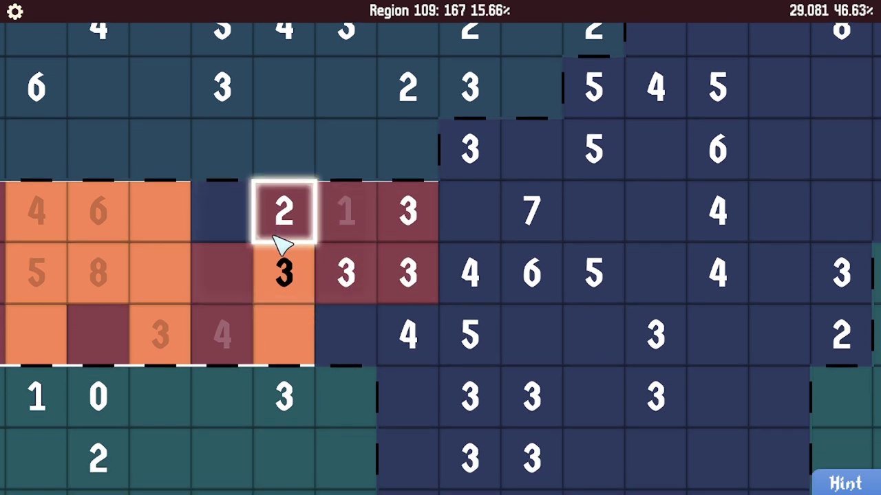
# Fill the cell left of the 2 and the 4 cell; mark the cell below the 3 empty
pyautogui.click(234, 239)
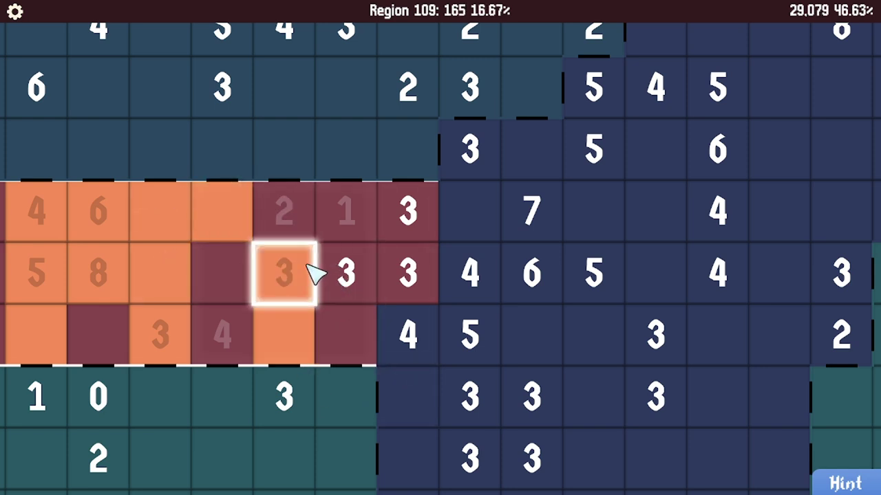
pyautogui.rightClick(375, 320)
pyautogui.click(394, 324)
pyautogui.press('d')
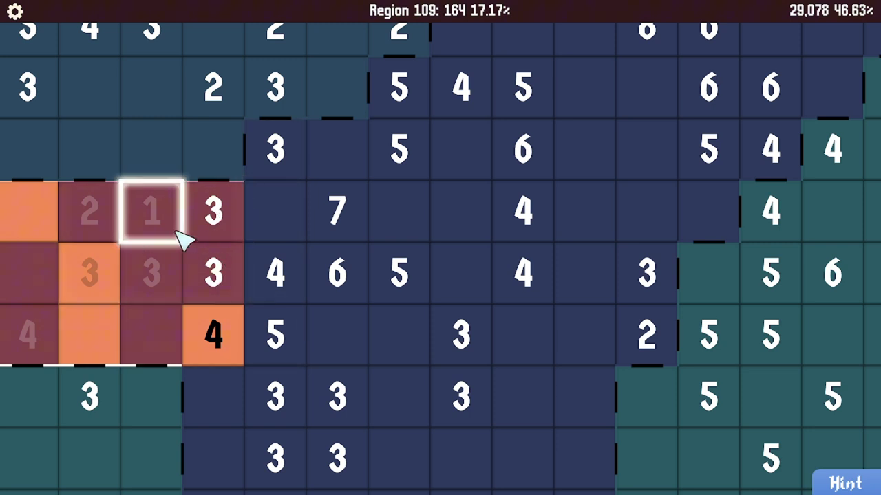
# Fill the three-cell column above the 4, mark the 5 empty, and work the lower 3s
pyautogui.moveTo(276, 273); pyautogui.dragTo(276, 150)
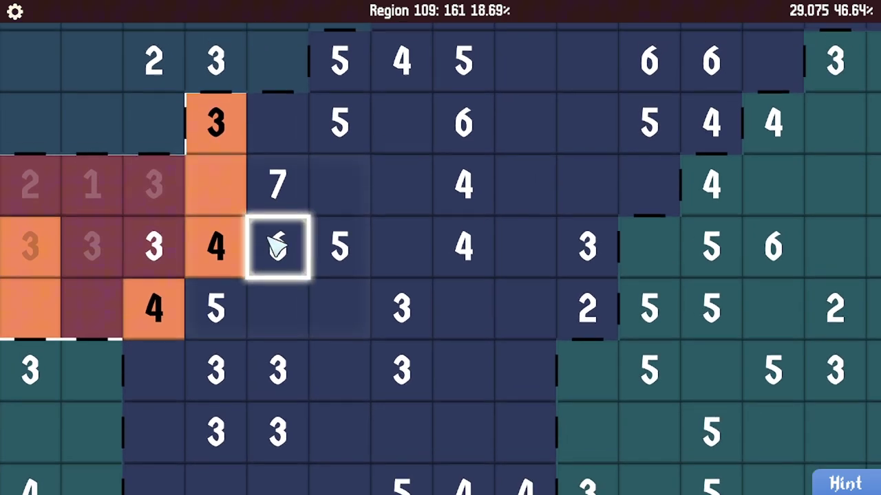
pyautogui.scroll(2, 275, 234)
pyautogui.scroll(-2, 275, 234)
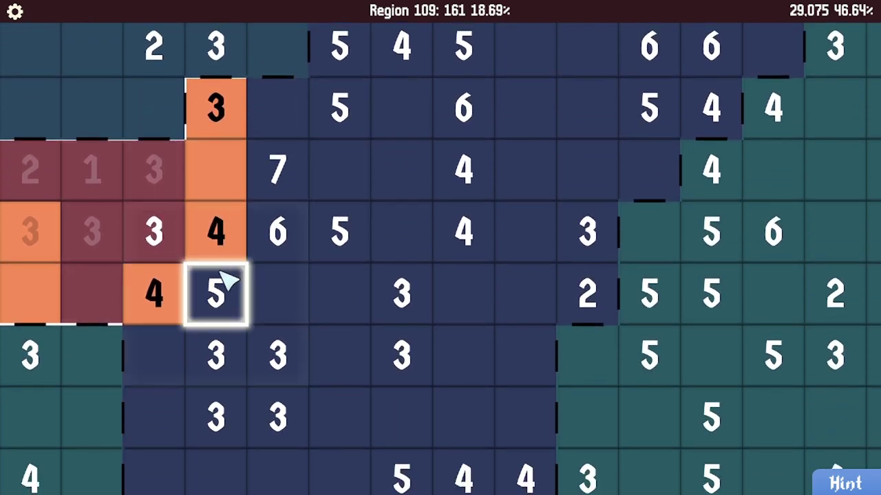
pyautogui.click(215, 294)
pyautogui.scroll(-2, 150, 272)
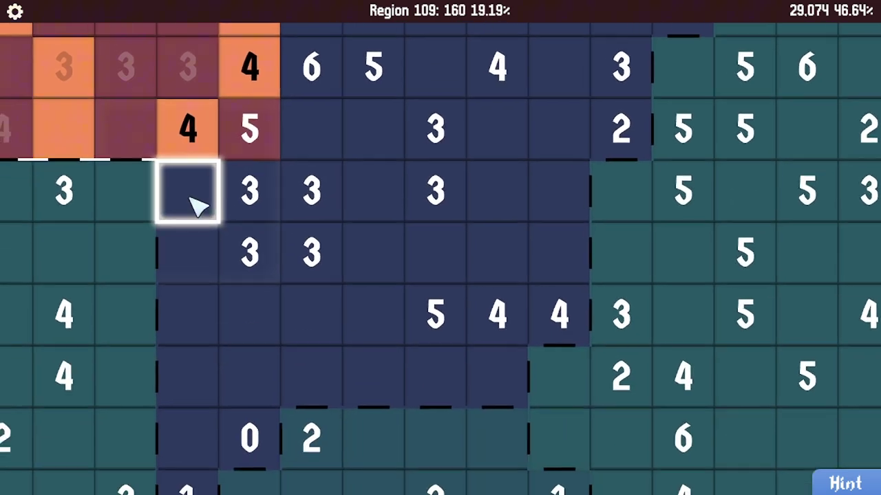
pyautogui.scroll(1, 206, 206)
pyautogui.click(239, 216)
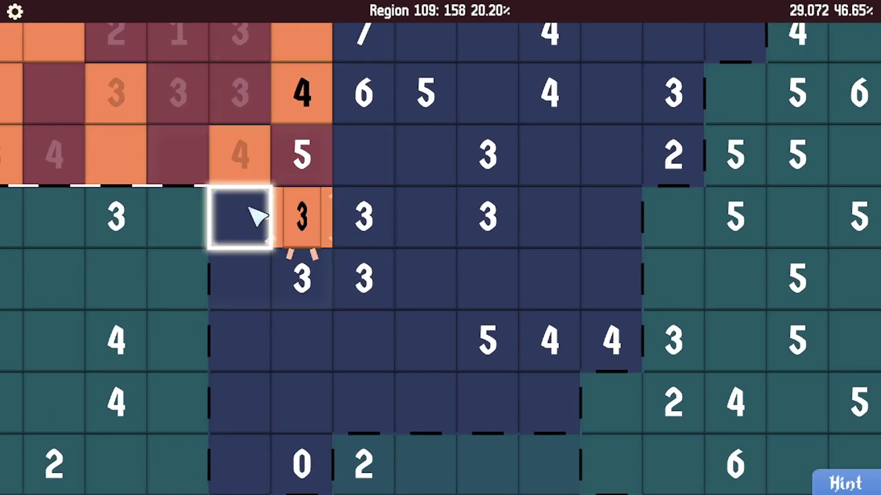
pyautogui.click(301, 216)
pyautogui.click(240, 279)
pyautogui.click(301, 279)
pyautogui.click(363, 278)
# Mark cells beside the 5 empty, fill the 5, 4 and 7-6 column, and mark around the 0
pyautogui.click(363, 217)
pyautogui.click(363, 155)
pyautogui.scroll(1, 275, 234)
pyautogui.click(244, 220)
pyautogui.scroll(1, 245, 220)
pyautogui.click(240, 193)
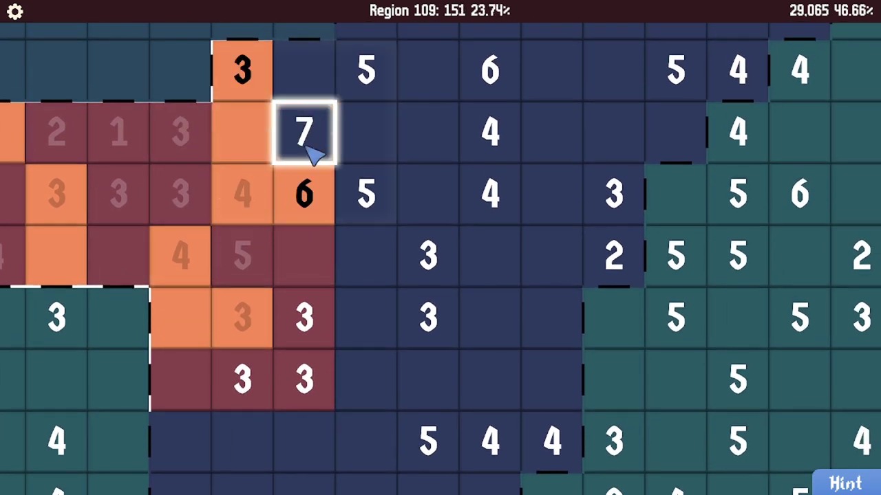
pyautogui.scroll(1, 303, 134)
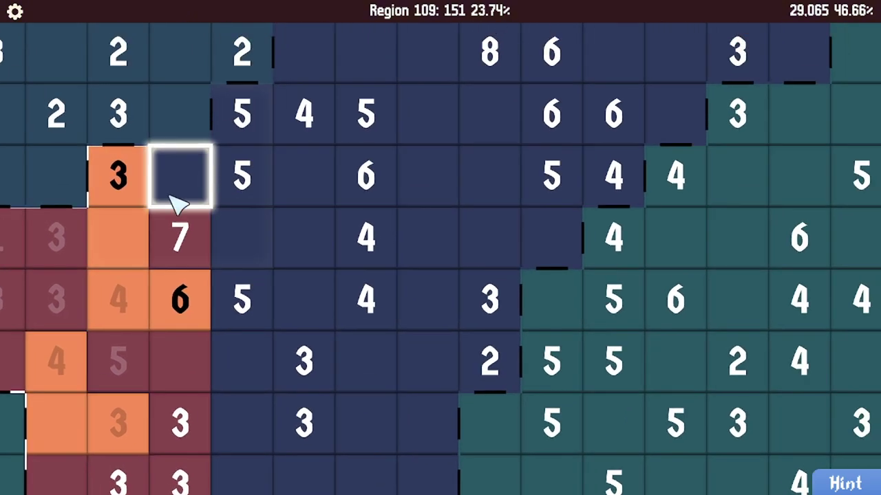
pyautogui.scroll(-2, 193, 240)
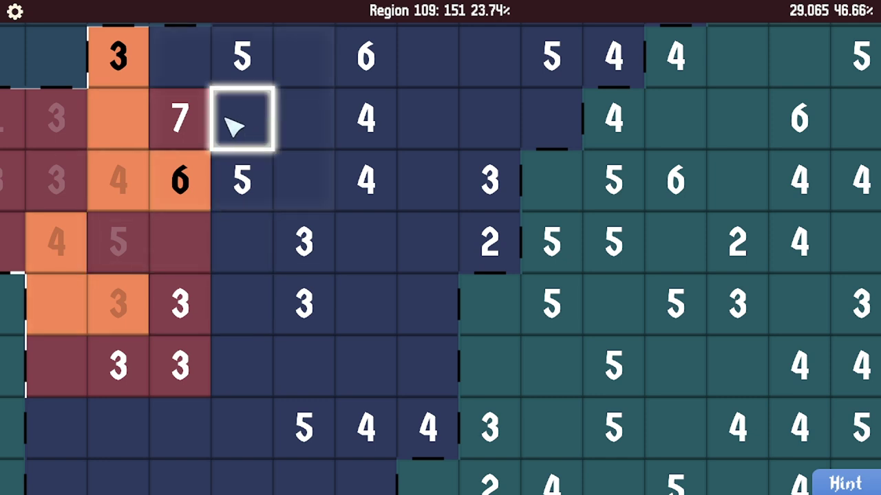
pyautogui.moveTo(242, 119); pyautogui.dragTo(242, 241)
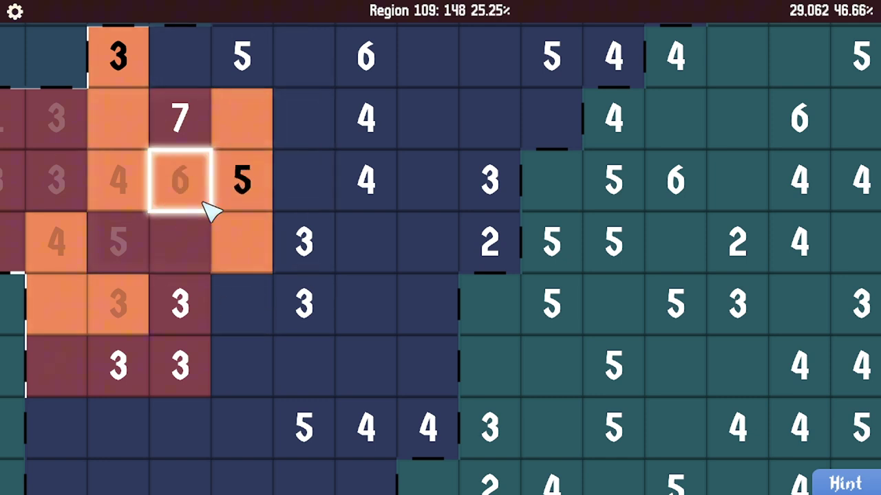
pyautogui.scroll(2, 201, 210)
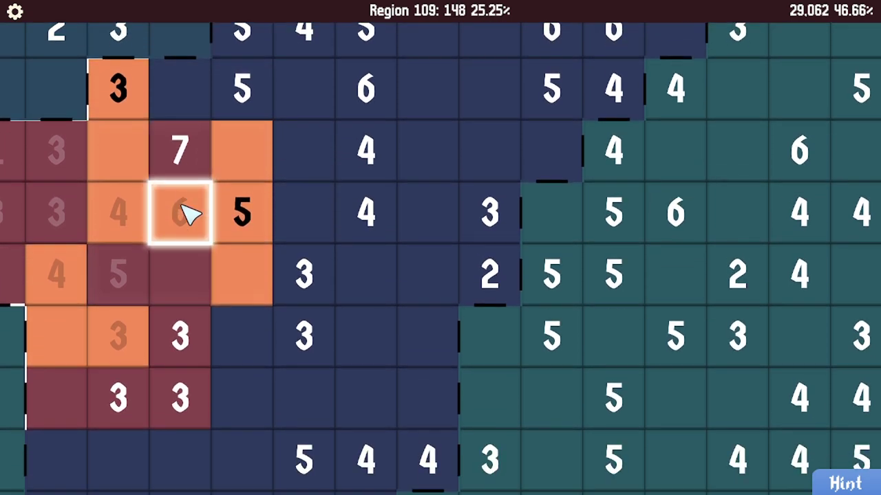
pyautogui.scroll(-2, 191, 212)
pyautogui.scroll(-1, 186, 227)
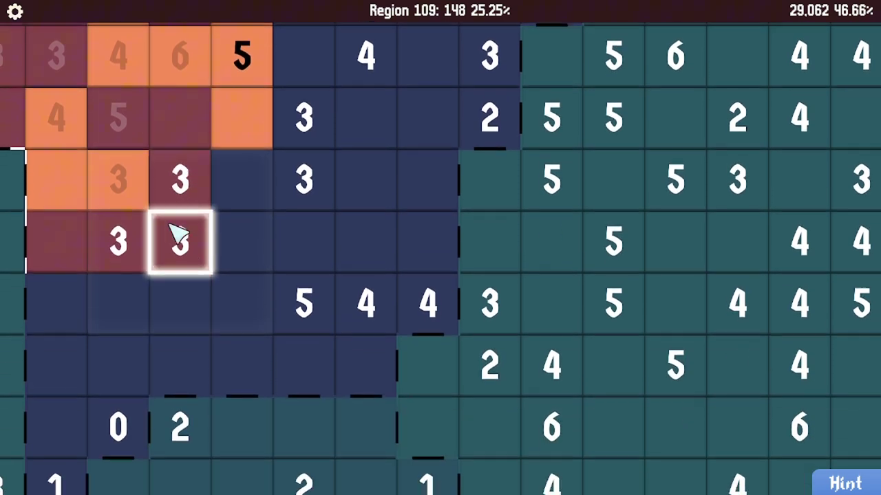
pyautogui.scroll(-2, 180, 237)
pyautogui.scroll(-2, 206, 255)
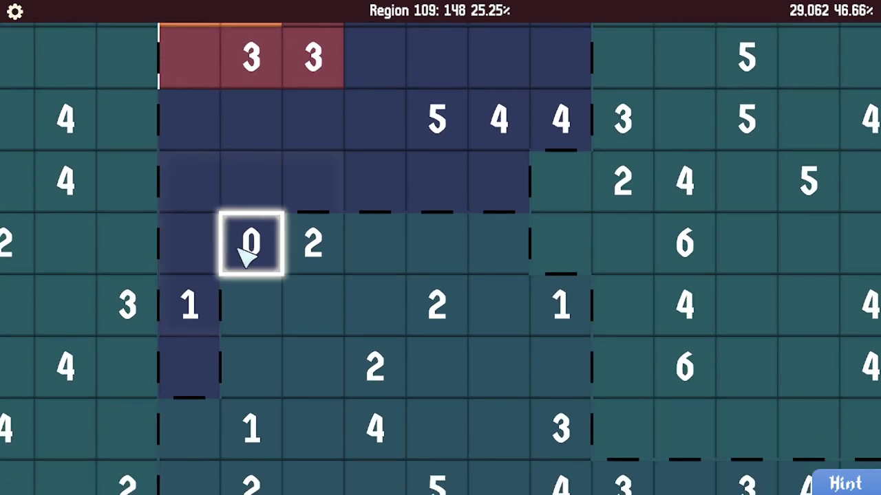
pyautogui.moveTo(250, 247); pyautogui.dragTo(306, 199)
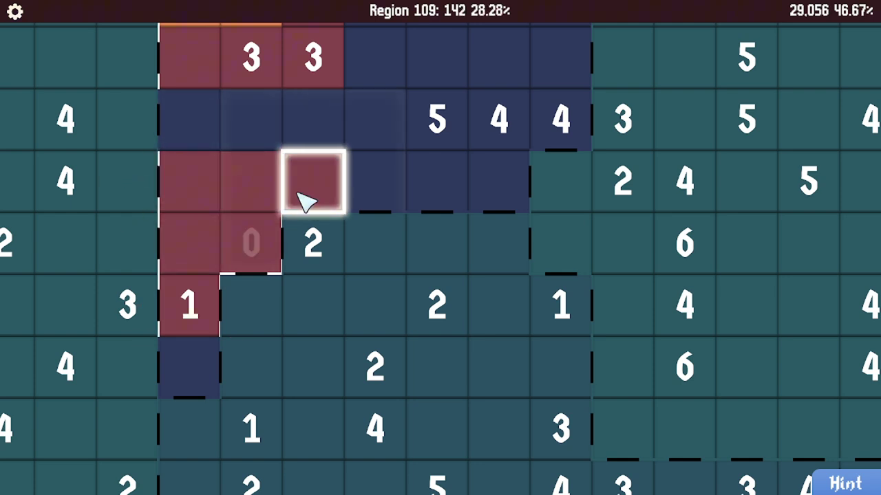
pyautogui.scroll(-2, 189, 377)
pyautogui.scroll(2, 234, 265)
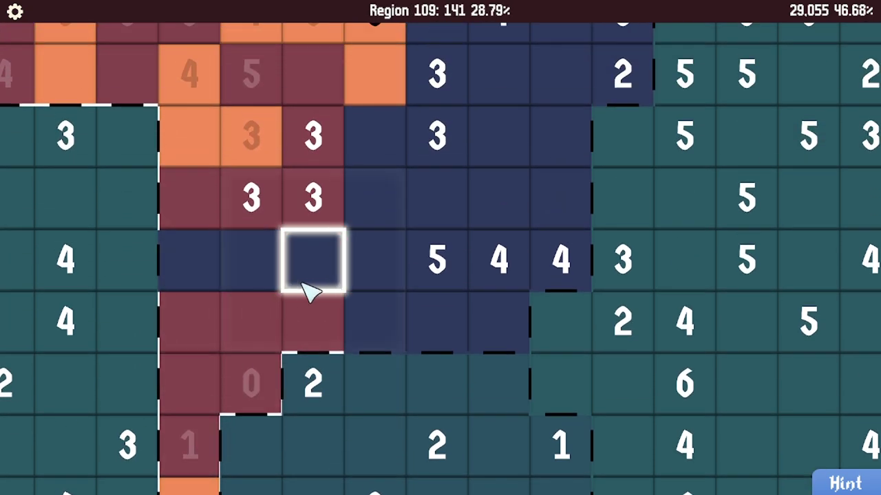
pyautogui.hscroll(1, 306, 295)
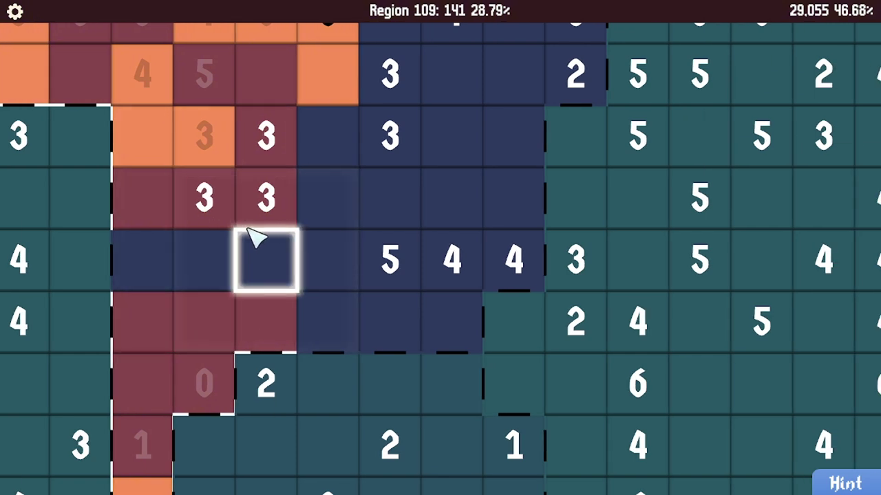
pyautogui.hscroll(1, 289, 247)
pyautogui.hscroll(1, 289, 247)
pyautogui.hscroll(1, 330, 227)
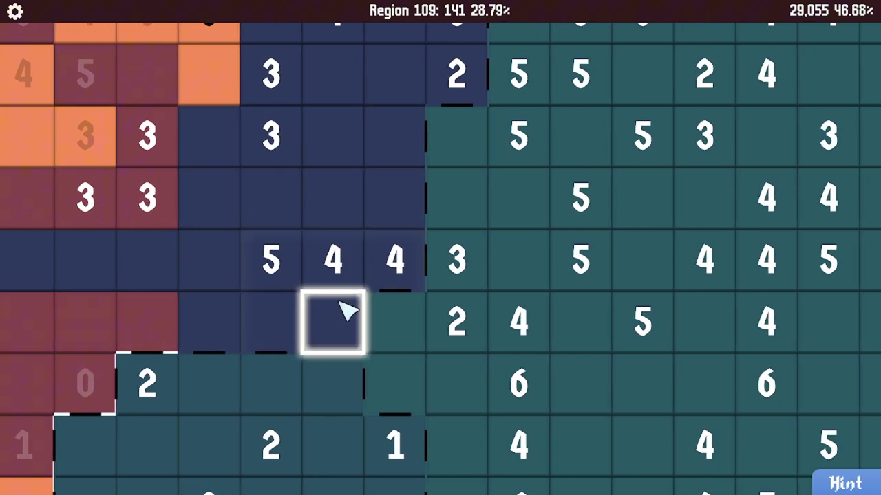
pyautogui.scroll(3, 392, 233)
pyautogui.scroll(2, 410, 241)
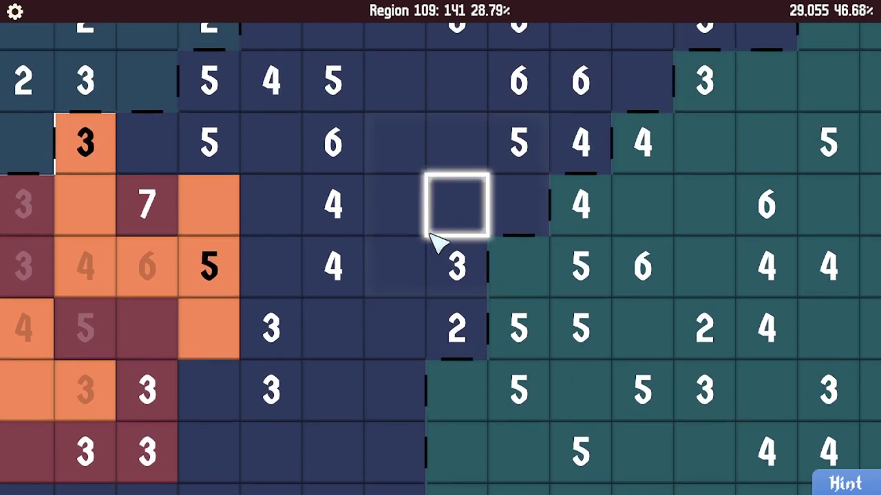
pyautogui.scroll(2, 447, 220)
pyautogui.hscroll(1, 454, 220)
pyautogui.hscroll(1, 461, 216)
pyautogui.scroll(1, 463, 217)
pyautogui.hscroll(1, 462, 218)
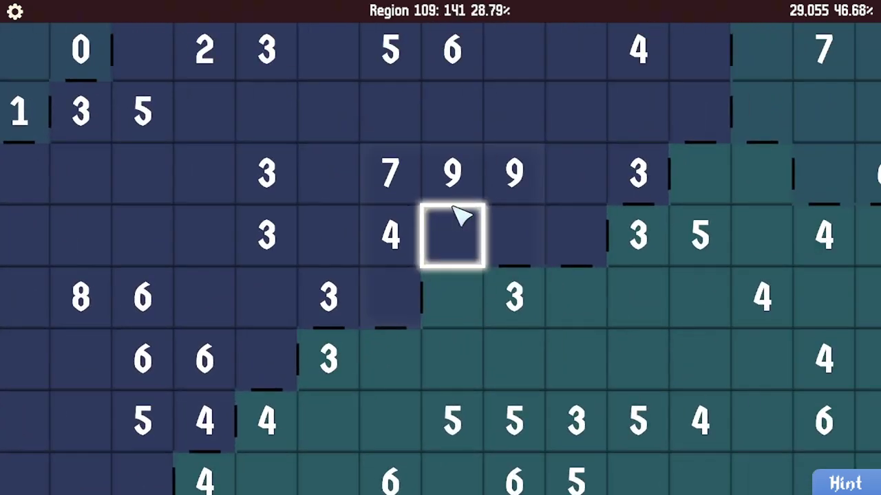
pyautogui.scroll(1, 461, 219)
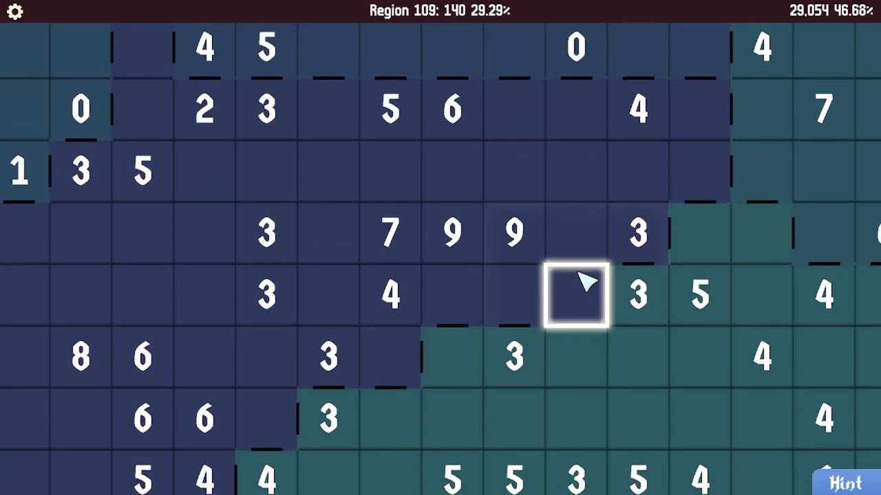
# Complete the 3x3 block around the 9s and mark the 3 cell and its neighbours empty
pyautogui.moveTo(575, 296); pyautogui.dragTo(576, 172)
pyautogui.moveTo(514, 172)
pyautogui.mouseDown()
pyautogui.moveTo(451, 172)
pyautogui.moveTo(450, 296)
pyautogui.moveTo(515, 275)
pyautogui.mouseUp()
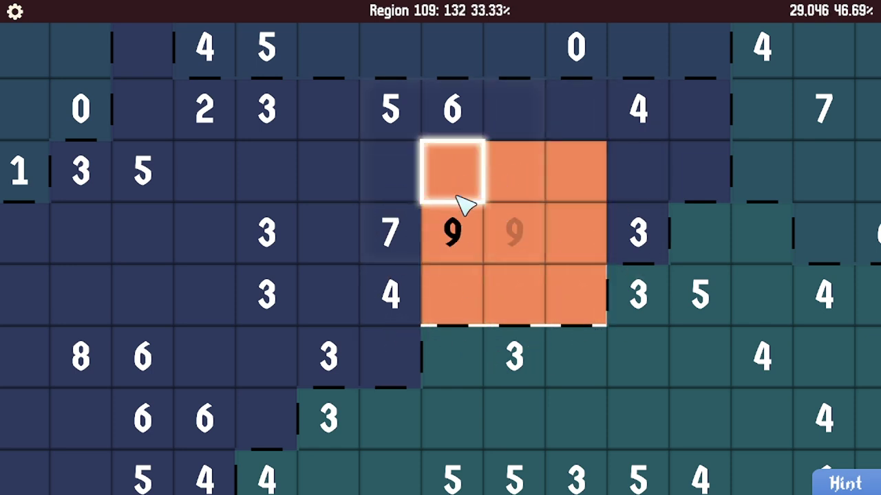
pyautogui.moveTo(389, 172); pyautogui.dragTo(389, 296)
pyautogui.scroll(3, 530, 255)
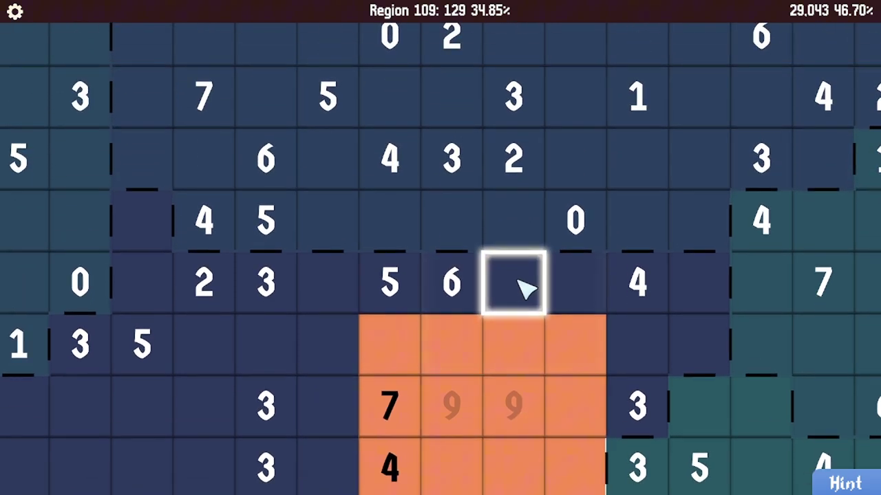
pyautogui.scroll(-3, 485, 299)
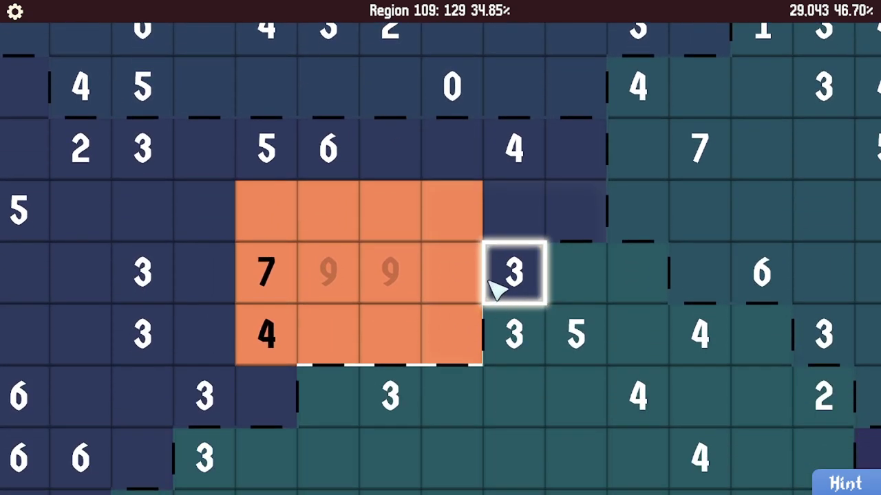
pyautogui.moveTo(512, 275); pyautogui.dragTo(512, 213)
pyautogui.click(576, 214)
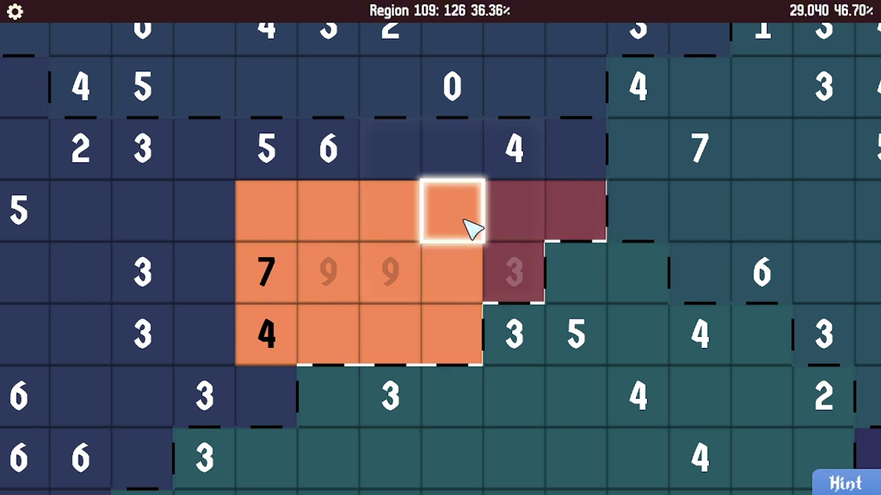
# Fill the rows above the block, including the 5 and 6, plus one maroon cell left of the patch
pyautogui.moveTo(451, 149); pyautogui.dragTo(575, 150)
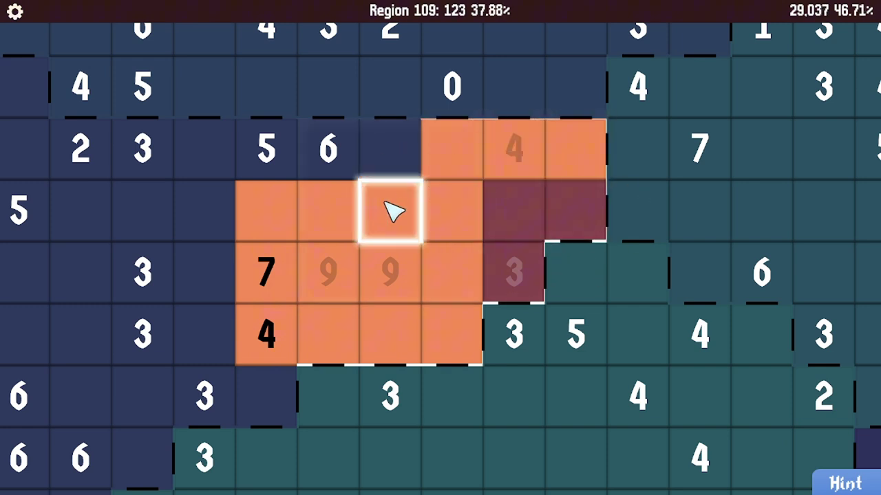
pyautogui.press('Left')
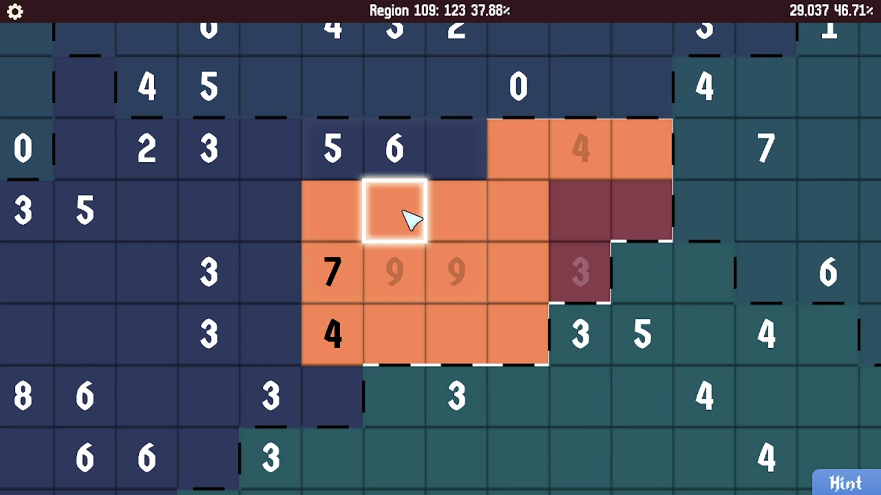
pyautogui.moveTo(332, 150); pyautogui.dragTo(456, 150)
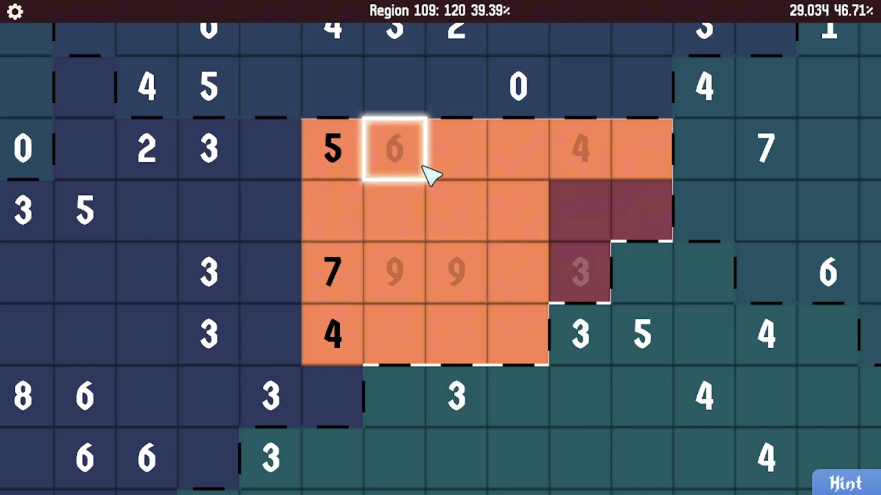
pyautogui.press('Left')
pyautogui.scroll(1, 433, 248)
pyautogui.scroll(-1, 424, 258)
pyautogui.moveTo(358, 213); pyautogui.dragTo(358, 337)
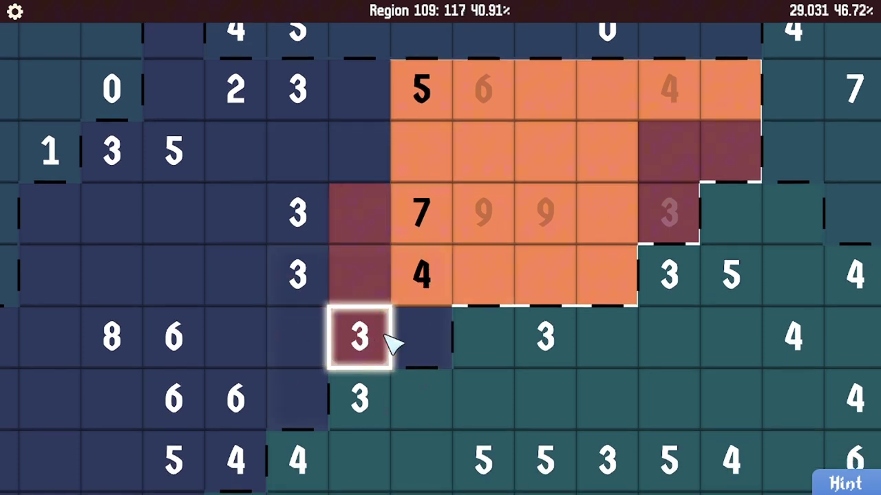
pyautogui.click(419, 337)
# Fill the cell beside the orange patch orange while surveying the rest of the grid
pyautogui.press('Left')
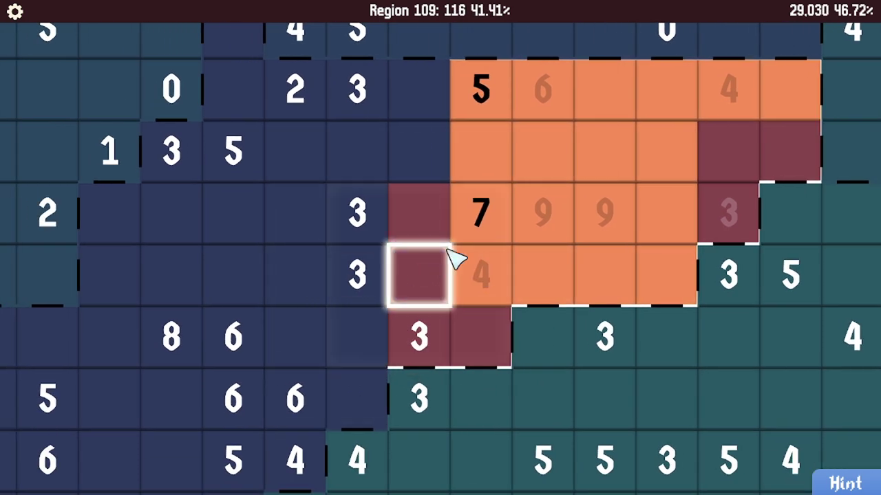
pyautogui.press('Left')
pyautogui.press('Up')
pyautogui.click(485, 205)
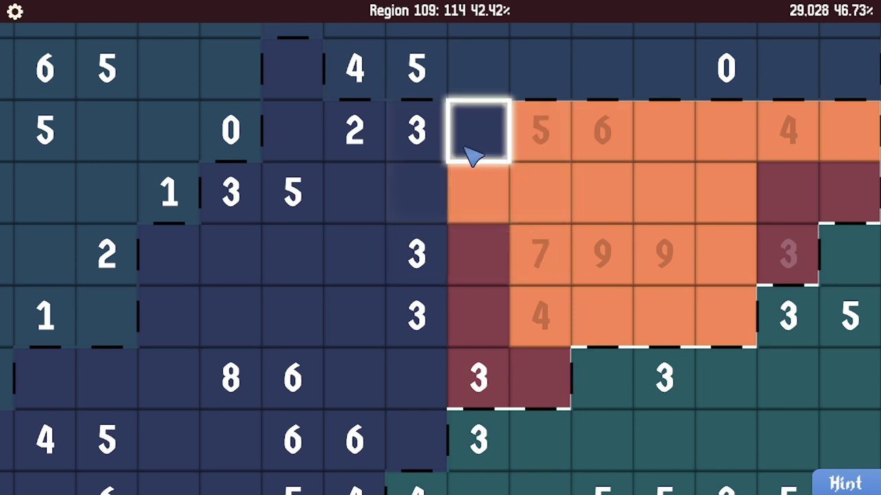
pyautogui.press('Left')
pyautogui.press('Up')
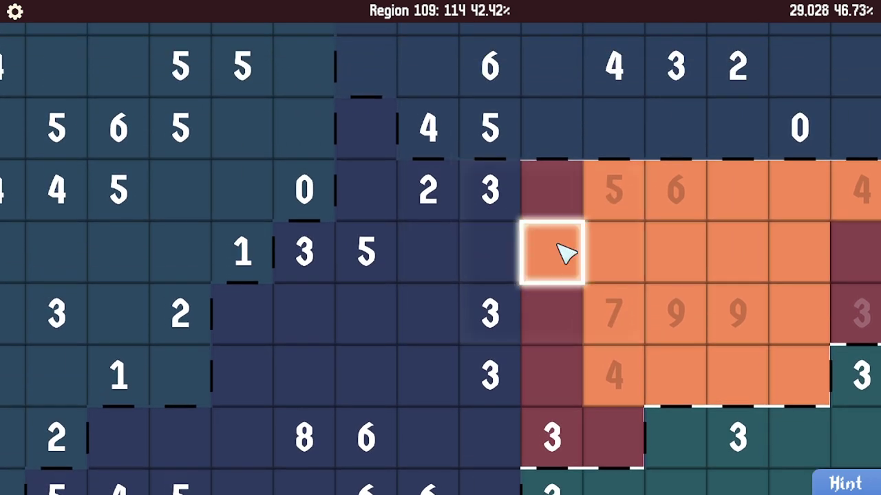
pyautogui.press('Down')
pyautogui.press('Down')
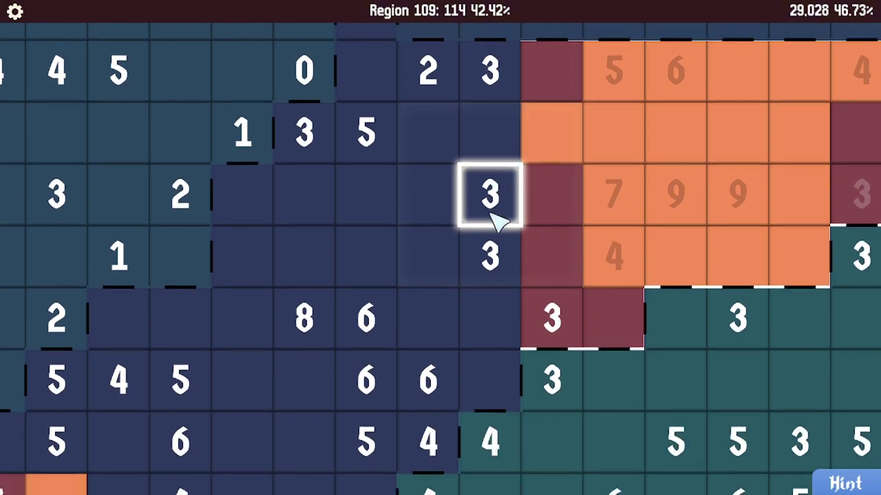
pyautogui.press('Down')
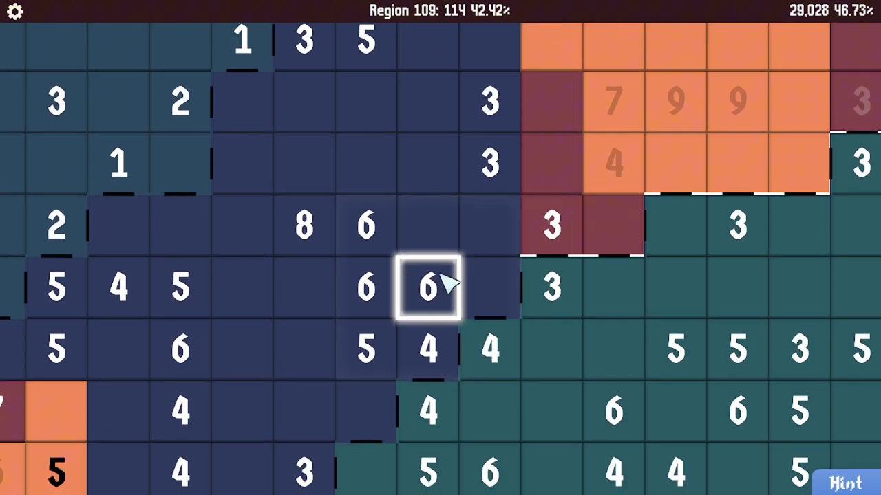
pyautogui.press('Down')
pyautogui.press('Up')
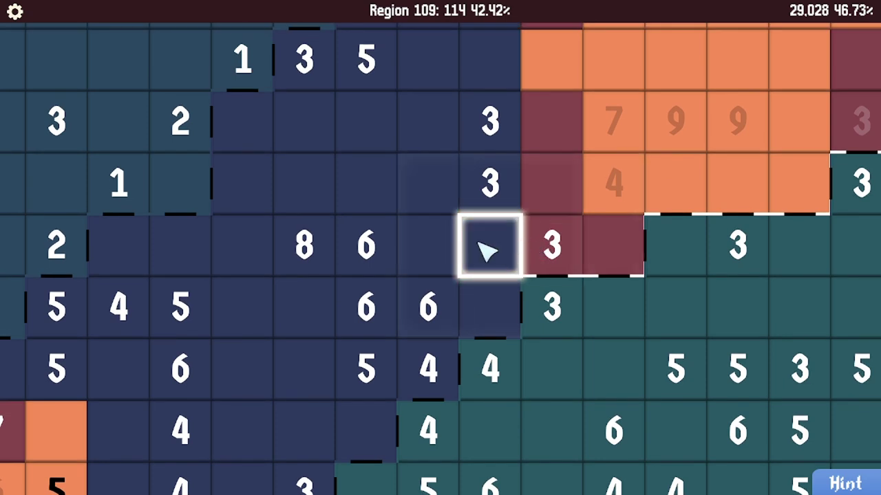
pyautogui.press('Up')
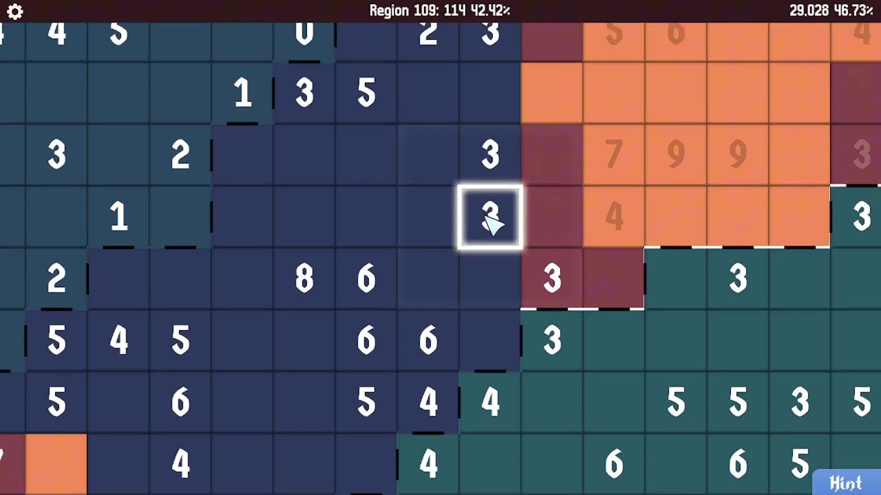
pyautogui.press('Down')
pyautogui.press('Down')
pyautogui.press('Down')
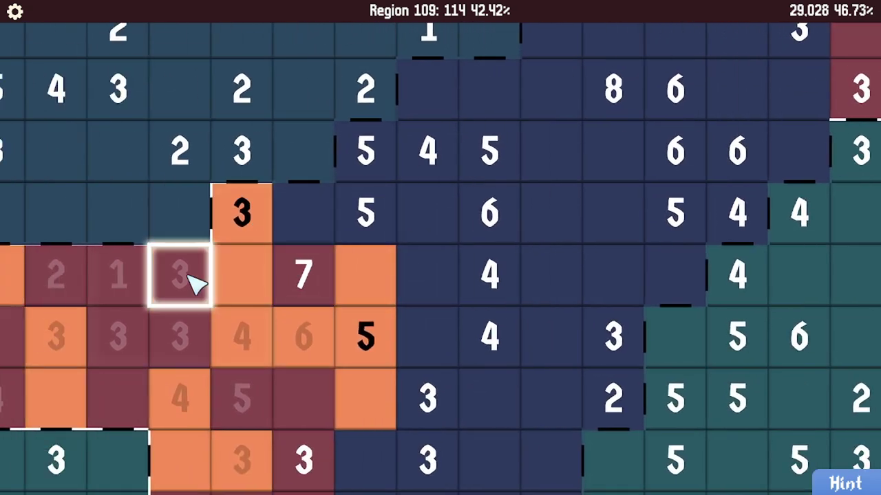
# Fill the cell beside the 3 orange, the 5 cell navy, and nearby cells orange
pyautogui.click(303, 213)
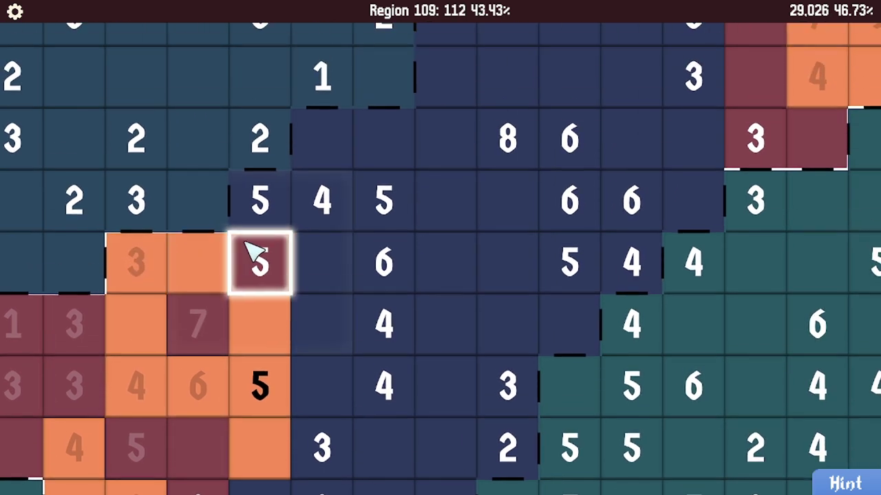
pyautogui.click(256, 227)
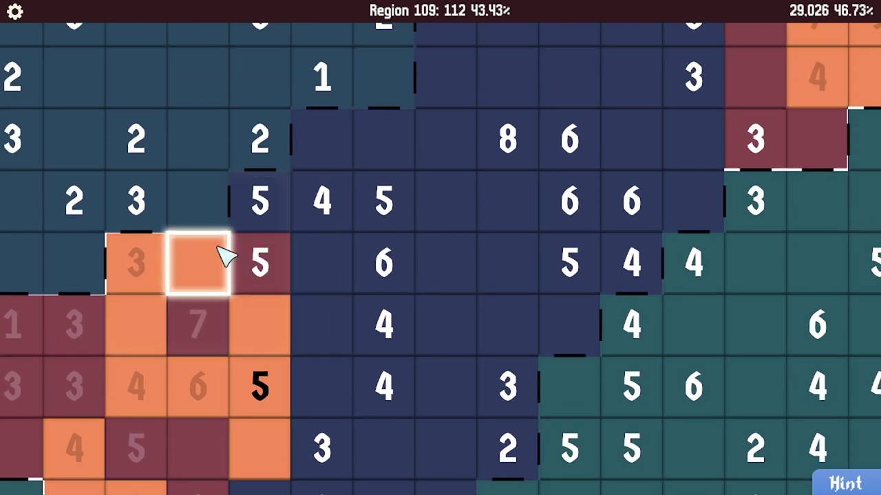
pyautogui.click(265, 242)
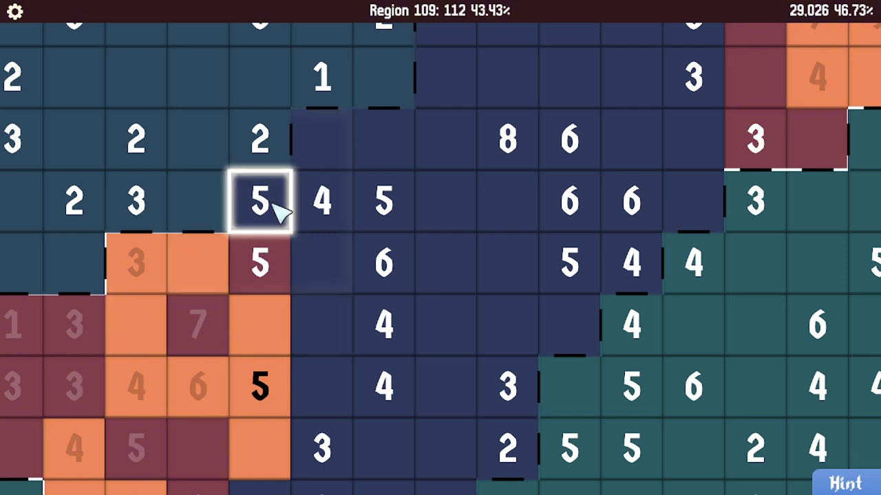
pyautogui.click(327, 268)
pyautogui.click(322, 200)
pyautogui.click(265, 206)
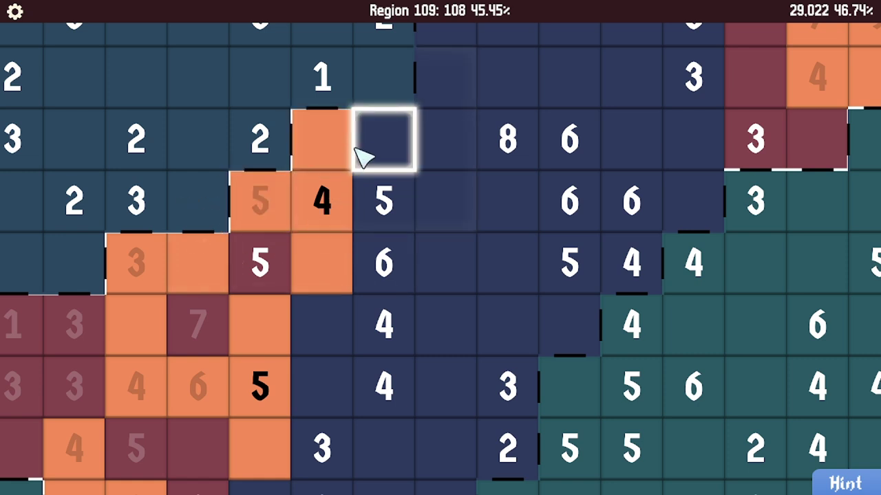
# Fill a three-cell column, one red cell, and further cells down the adjacent columns
pyautogui.click(384, 141)
pyautogui.click(384, 200)
pyautogui.click(384, 261)
pyautogui.scroll(-2, 296, 233)
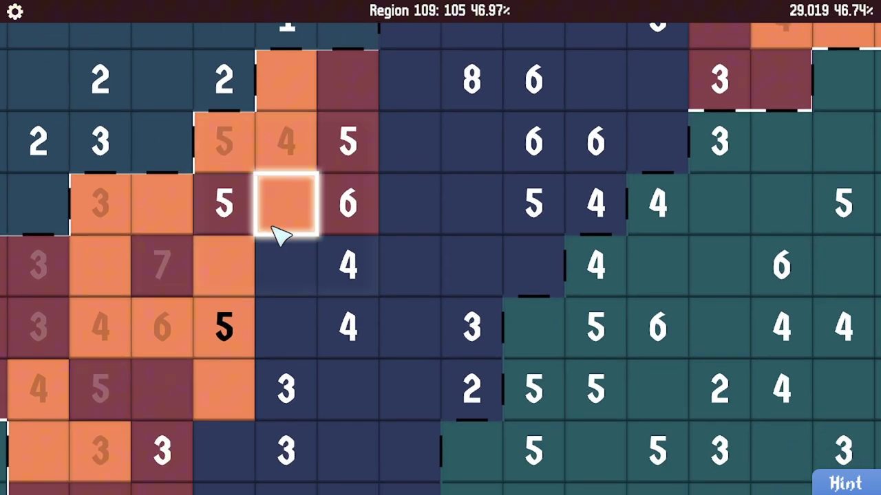
pyautogui.click(286, 267)
pyautogui.scroll(-2, 275, 234)
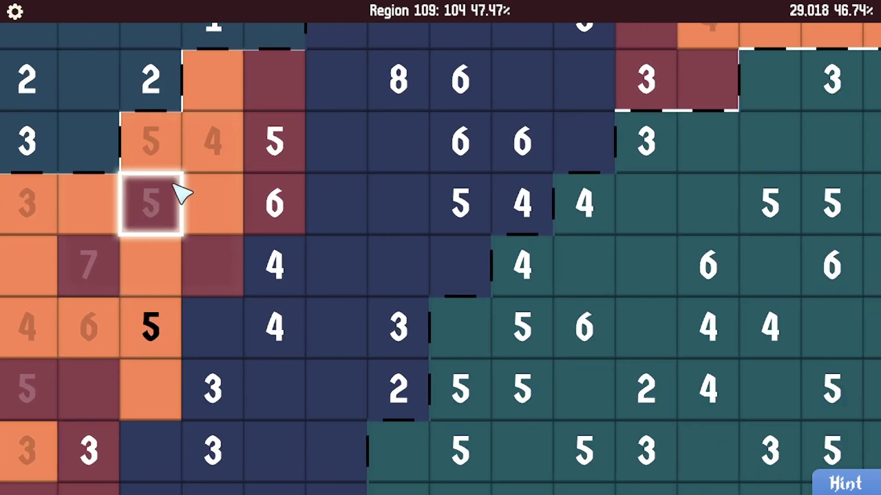
pyautogui.scroll(-1, 189, 199)
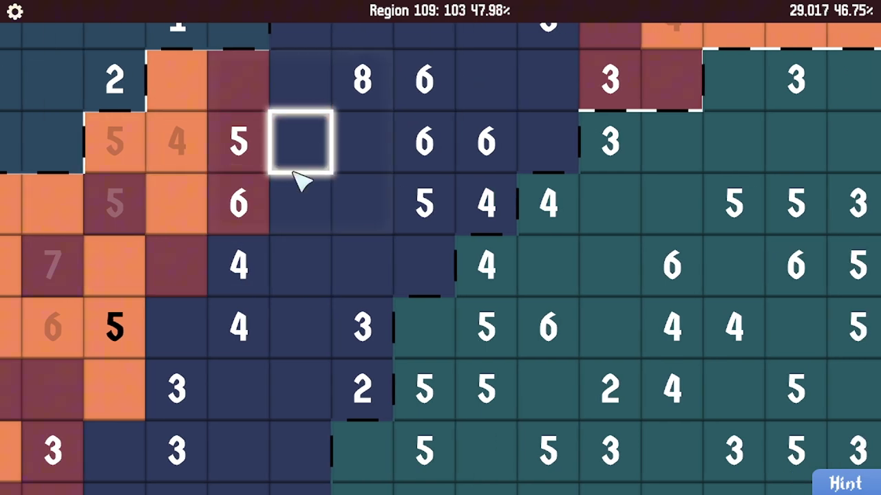
pyautogui.click(302, 141)
pyautogui.click(302, 203)
pyautogui.click(240, 265)
pyautogui.click(241, 200)
pyautogui.scroll(-1, 246, 191)
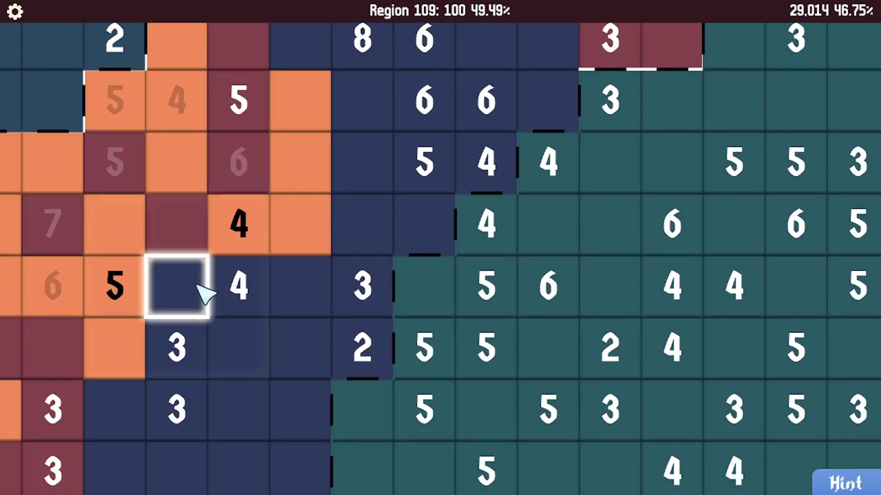
# Paint a row of three cells red, the cell below the black 5, and five more red cells
pyautogui.moveTo(175, 276); pyautogui.dragTo(303, 286)
pyautogui.scroll(-1, 303, 285)
pyautogui.scroll(-1, 165, 229)
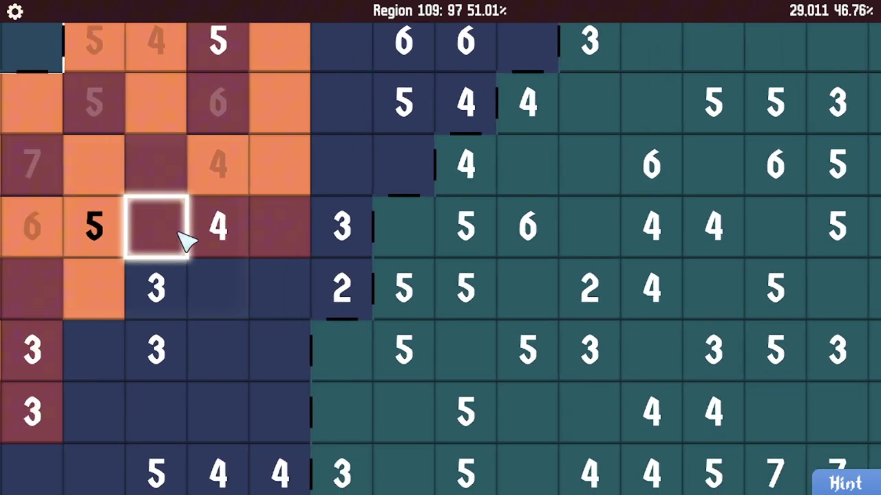
pyautogui.hscroll(-2, 193, 234)
pyautogui.scroll(2, 177, 238)
pyautogui.hscroll(-1, 176, 238)
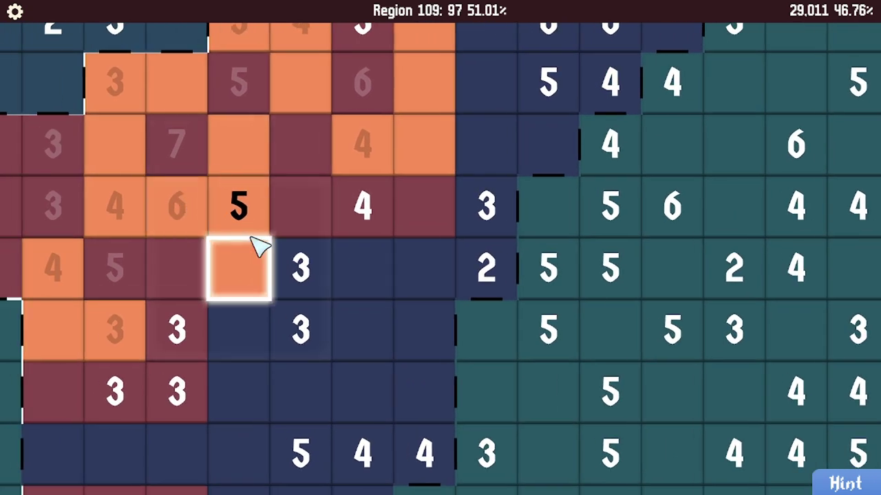
pyautogui.click(295, 265)
pyautogui.scroll(-1, 269, 227)
pyautogui.moveTo(241, 279); pyautogui.dragTo(302, 278)
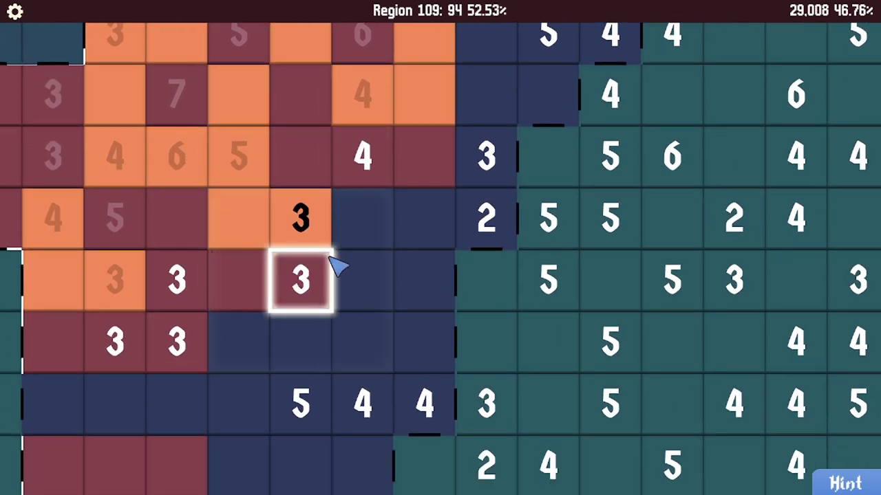
pyautogui.click(363, 221)
pyautogui.click(364, 278)
pyautogui.click(364, 158)
pyautogui.hscroll(1, 411, 174)
pyautogui.scroll(-2, 158, 227)
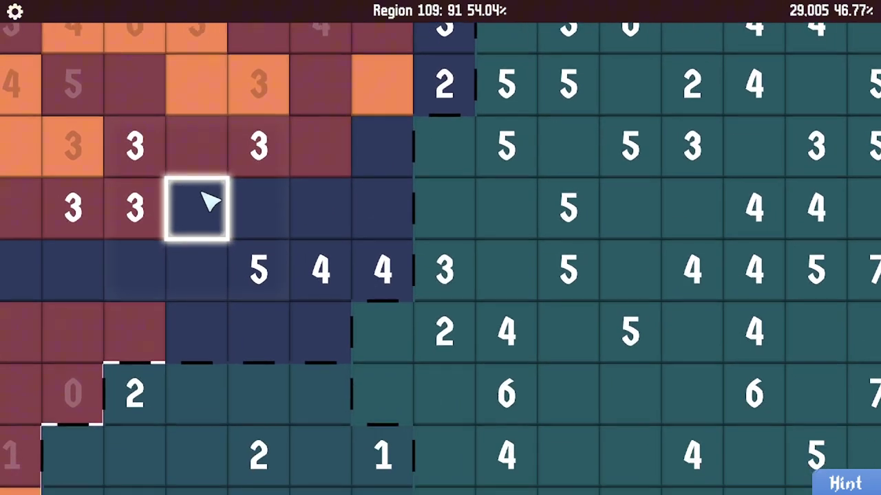
# Fill the two 3 cells and neighbouring cells orange and red, plus four more orange cells
pyautogui.click(134, 206)
pyautogui.scroll(-1, 172, 185)
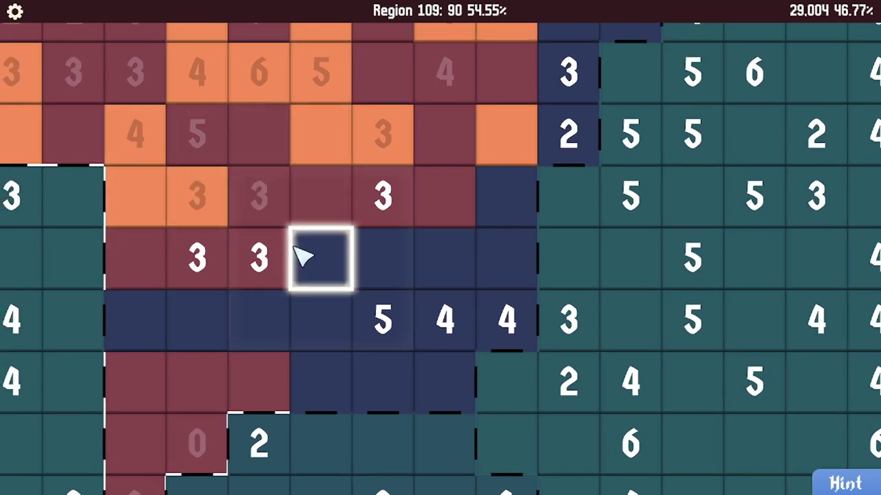
pyautogui.click(319, 258)
pyautogui.click(394, 254)
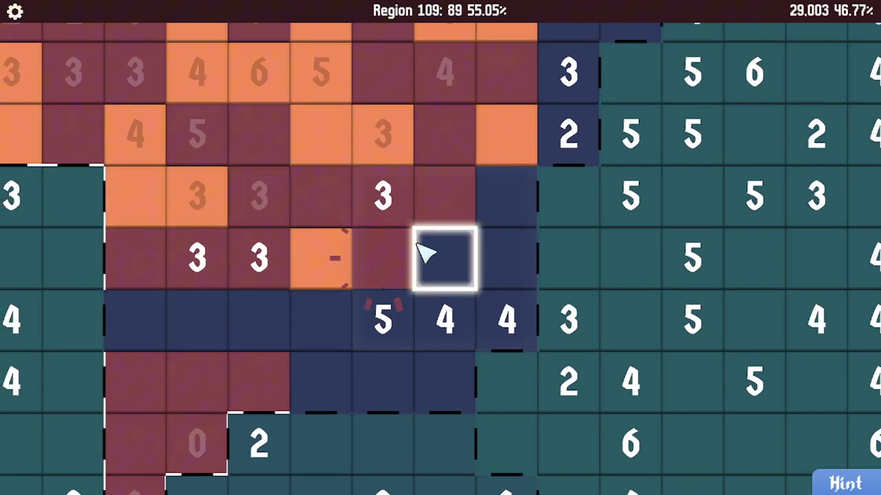
pyautogui.click(381, 199)
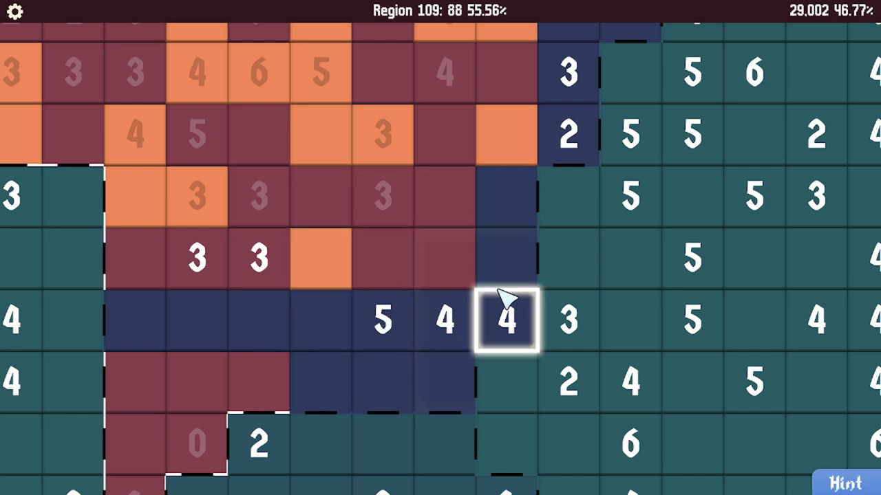
pyautogui.moveTo(450, 381); pyautogui.dragTo(446, 320)
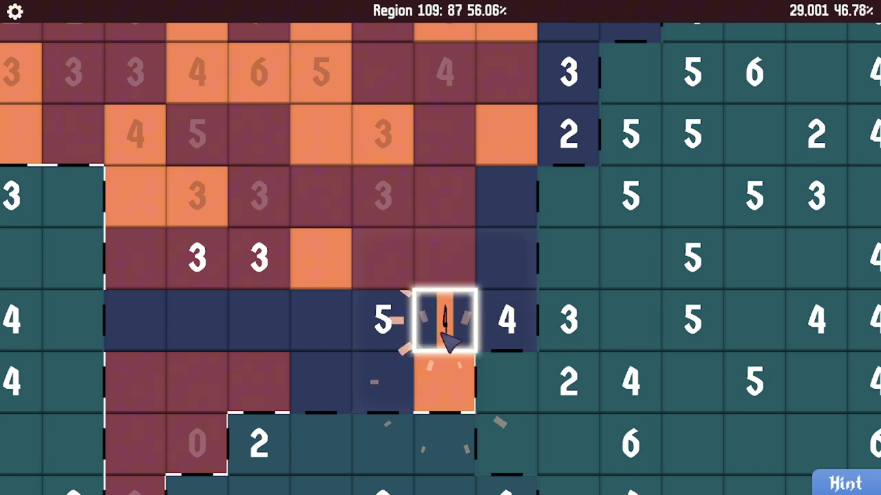
pyautogui.click(507, 258)
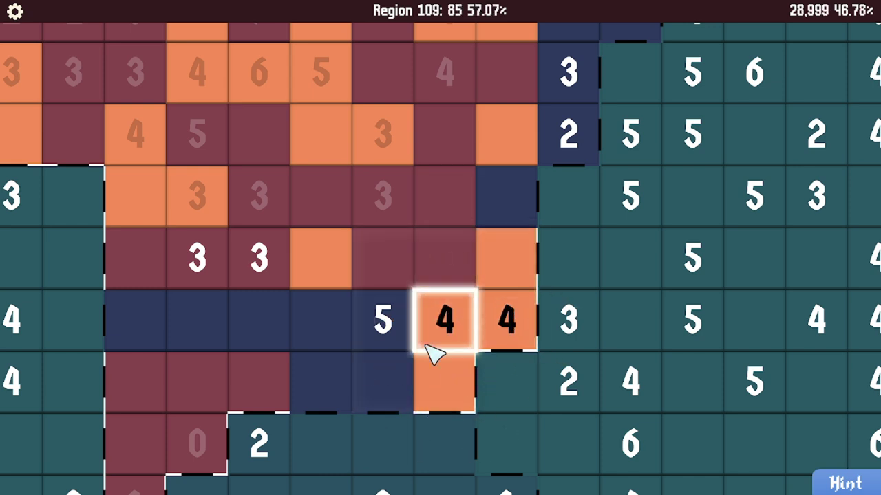
# Colour the 5 cell and the one below maroon, two navy cells orange, and a navy row maroon
pyautogui.click(381, 319)
pyautogui.click(389, 382)
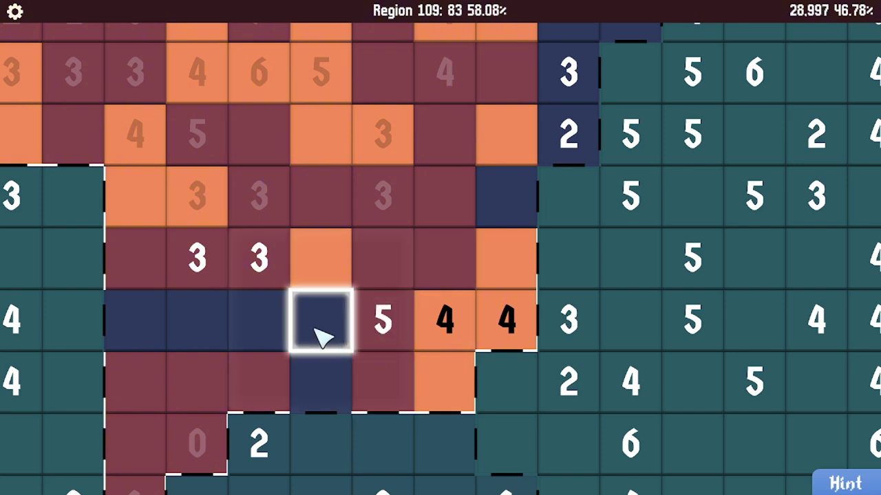
pyautogui.moveTo(319, 324); pyautogui.dragTo(322, 378)
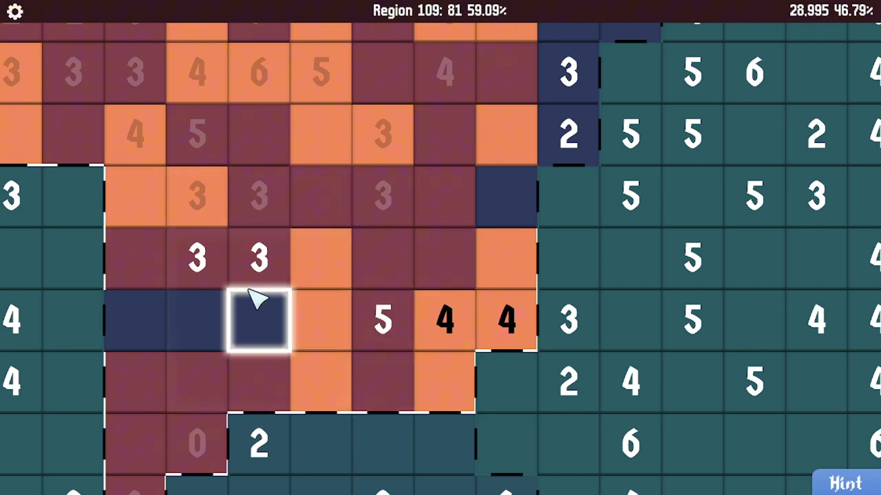
pyautogui.click(258, 319)
pyautogui.click(196, 320)
pyautogui.click(134, 320)
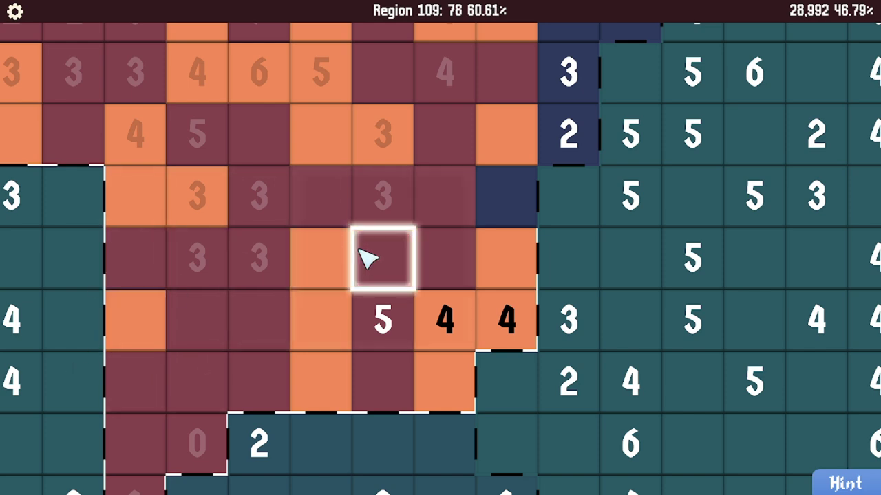
pyautogui.press('Right')
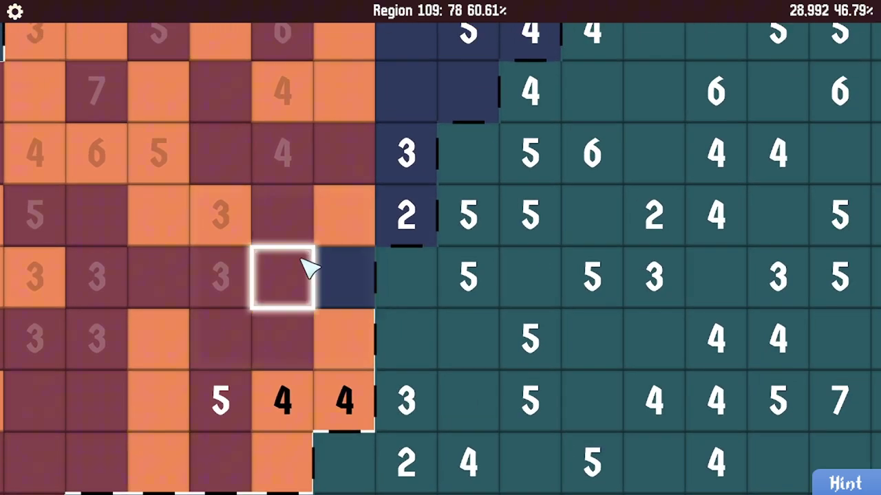
# Fill the 5 and 8 cells and a run of four cells orange
pyautogui.press('Down')
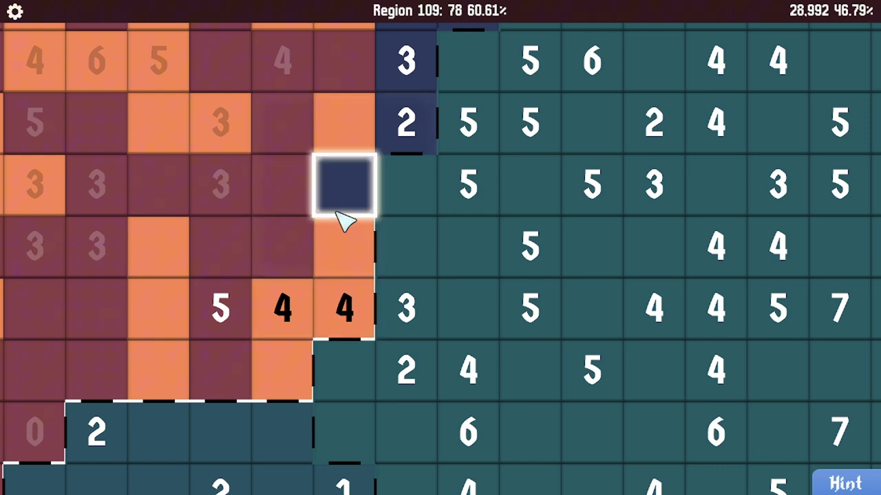
pyautogui.press('Up')
pyautogui.press('Up')
pyautogui.press('Up')
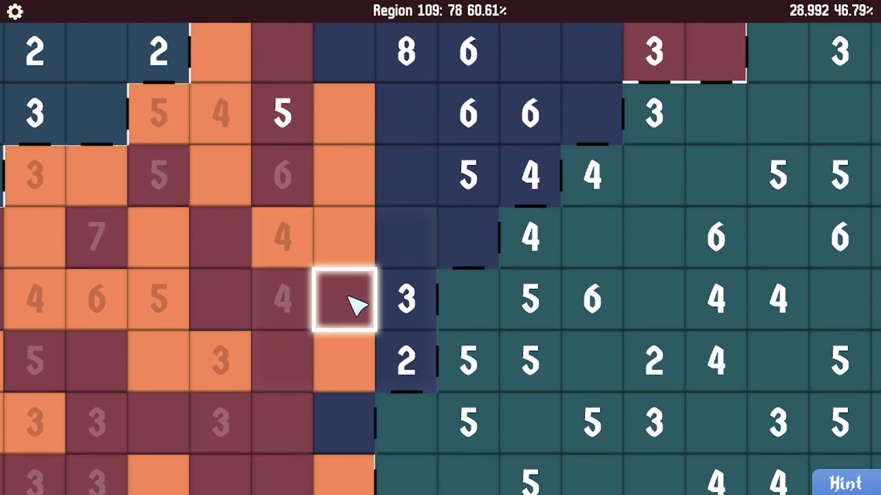
pyautogui.press('Up')
pyautogui.press('Up')
pyautogui.click(284, 233)
pyautogui.press('Right')
pyautogui.click(318, 175)
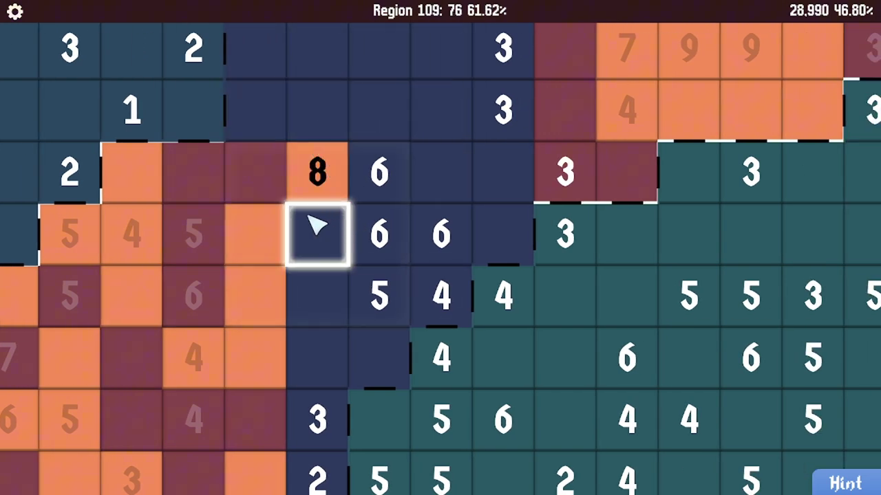
pyautogui.moveTo(318, 234)
pyautogui.mouseDown()
pyautogui.moveTo(378, 114)
pyautogui.moveTo(300, 150)
pyautogui.mouseUp()
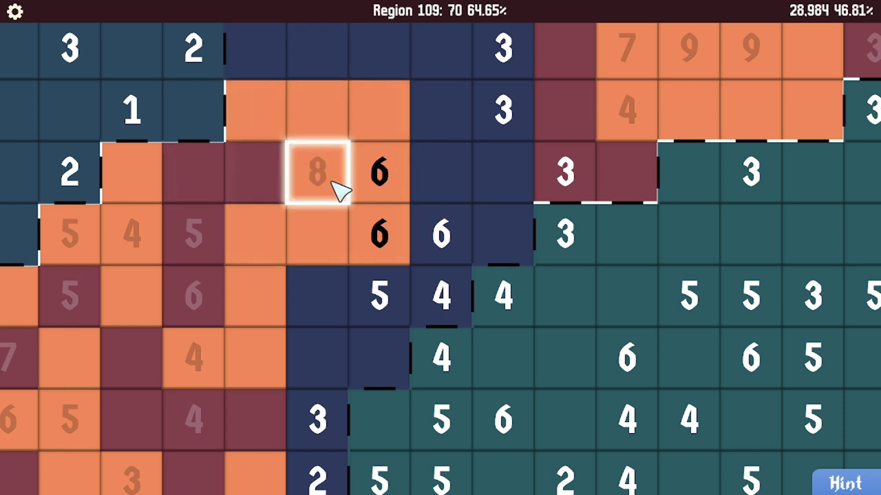
pyautogui.scroll(-1, 340, 190)
# Paint cells near the 6 clues red, and two dark cells plus the 4 and 5 cells orange
pyautogui.moveTo(382, 158)
pyautogui.mouseDown()
pyautogui.moveTo(382, 99)
pyautogui.moveTo(376, 203)
pyautogui.mouseUp()
pyautogui.click(380, 219)
pyautogui.scroll(-1, 356, 242)
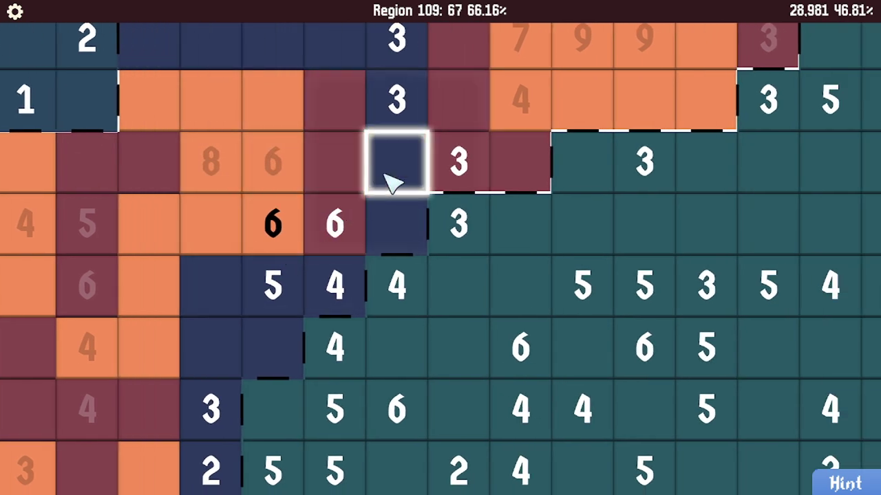
pyautogui.scroll(-1, 324, 227)
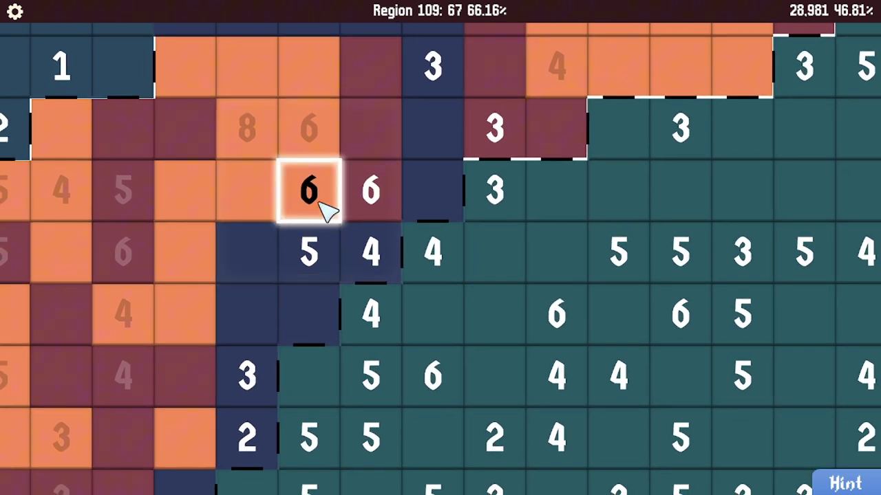
pyautogui.moveTo(426, 134); pyautogui.dragTo(429, 184)
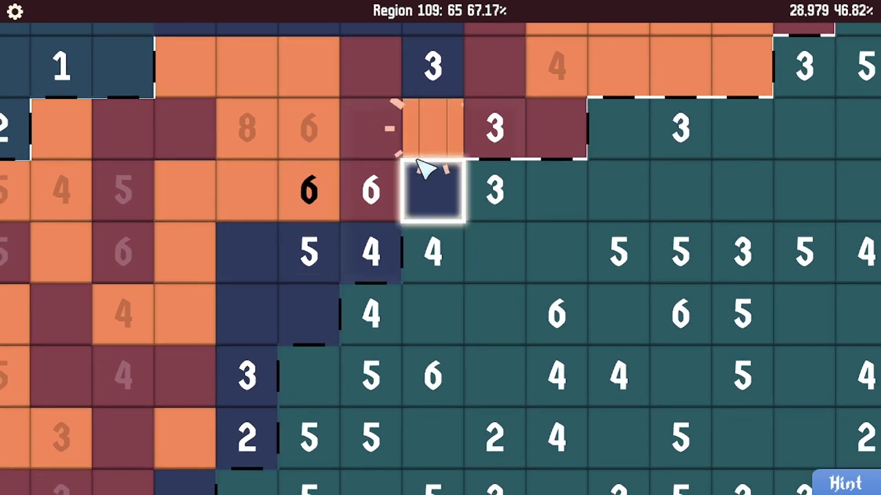
pyautogui.click(371, 191)
pyautogui.moveTo(371, 253); pyautogui.dragTo(308, 253)
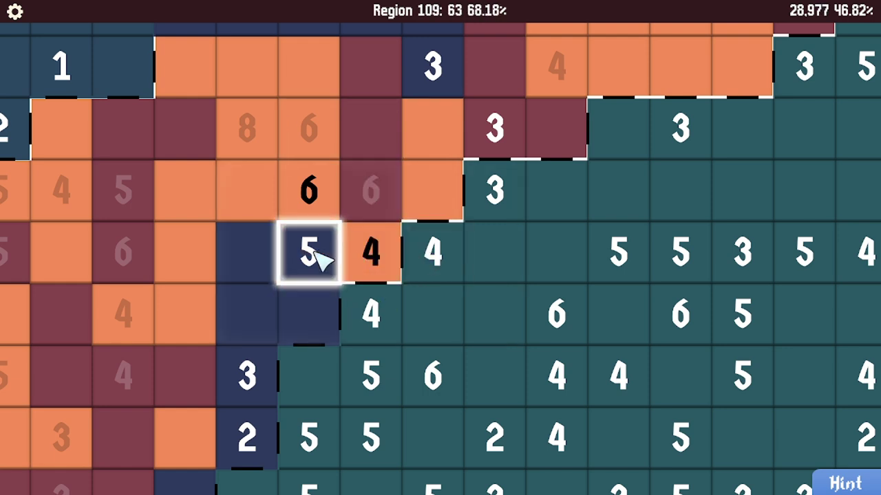
# Fill one cell red, the 6 and 4 cells orange, and the 2 cell and its neighbour dark red
pyautogui.click(316, 315)
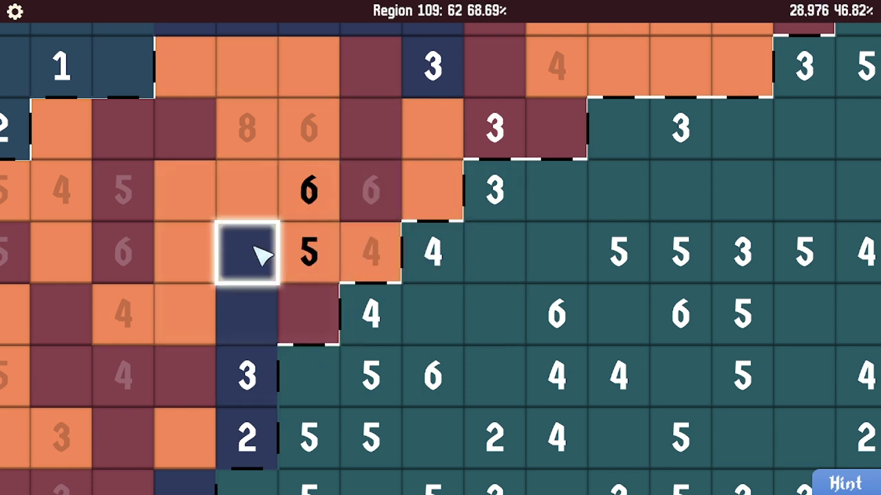
pyautogui.click(310, 189)
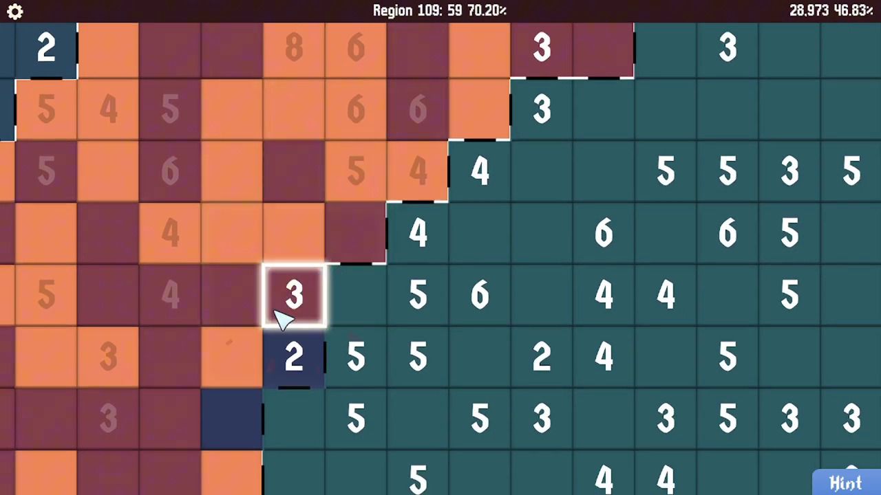
pyautogui.click(293, 356)
pyautogui.click(241, 411)
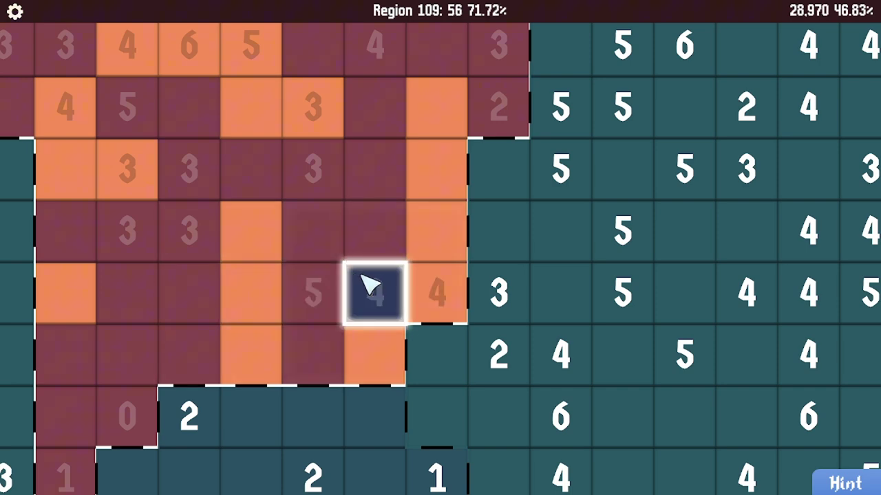
pyautogui.click(373, 291)
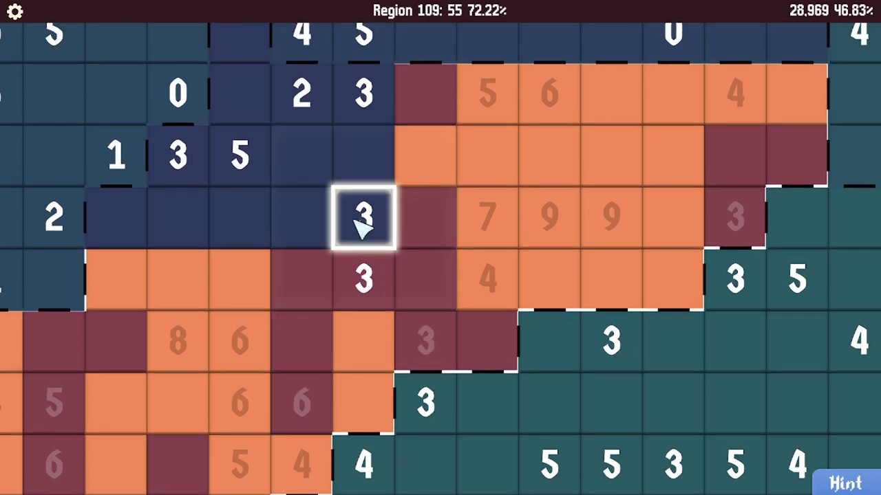
# Fill two dark cells in the orange row and the 3 cell orange, then pan toward the upper left
pyautogui.click(362, 158)
pyautogui.click(302, 158)
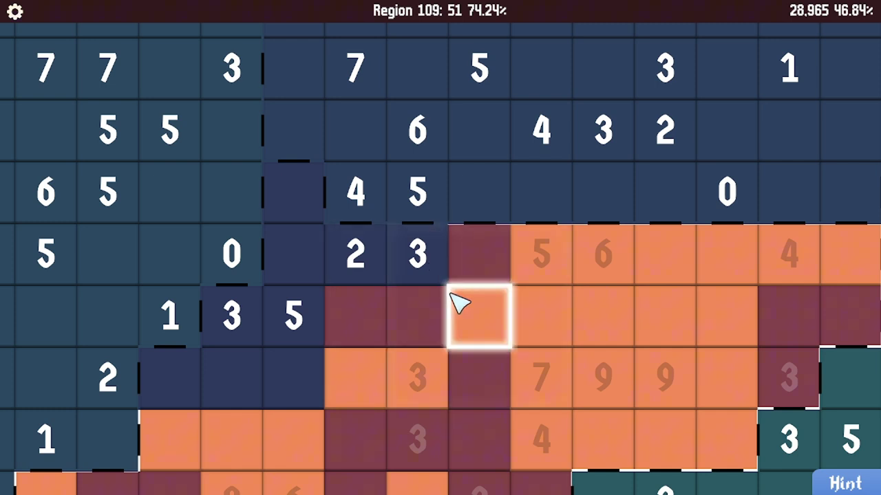
pyautogui.click(417, 255)
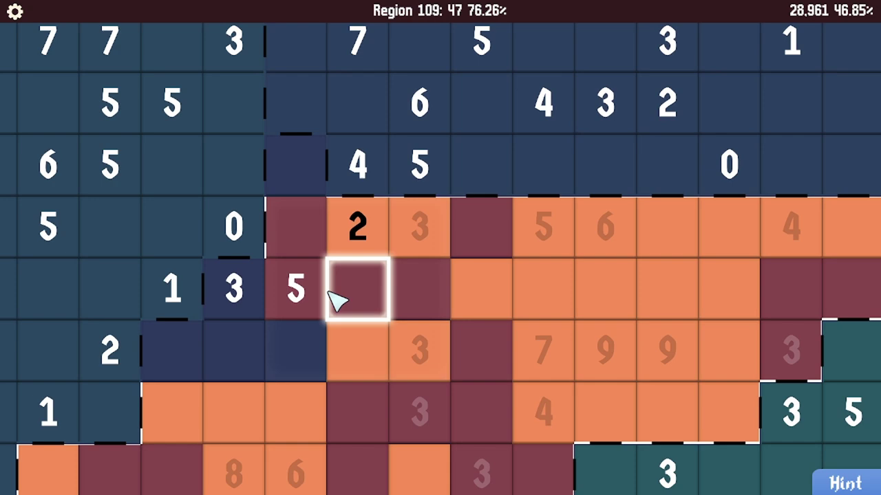
pyautogui.moveTo(318, 313); pyautogui.dragTo(324, 242)
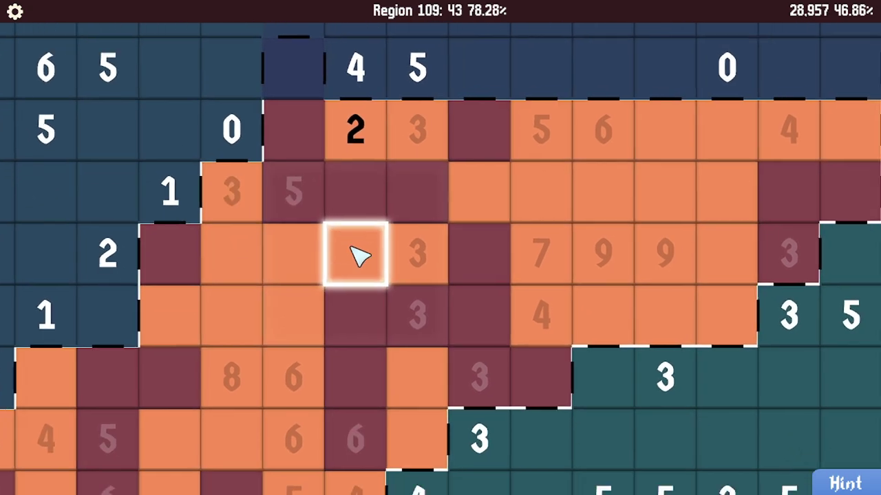
pyautogui.moveTo(353, 264)
pyautogui.mouseDown()
pyautogui.moveTo(250, 239)
pyautogui.moveTo(292, 313)
pyautogui.moveTo(264, 308)
pyautogui.mouseUp()
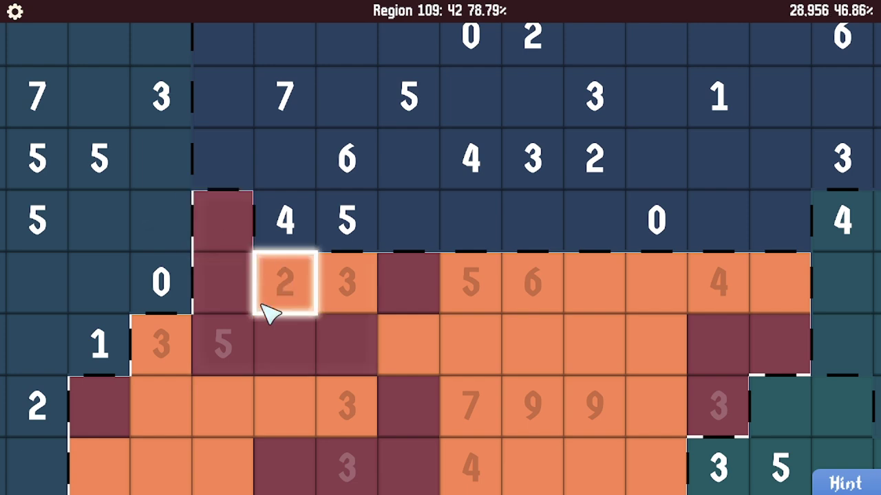
pyautogui.scroll(-3, 268, 313)
pyautogui.scroll(3, 251, 296)
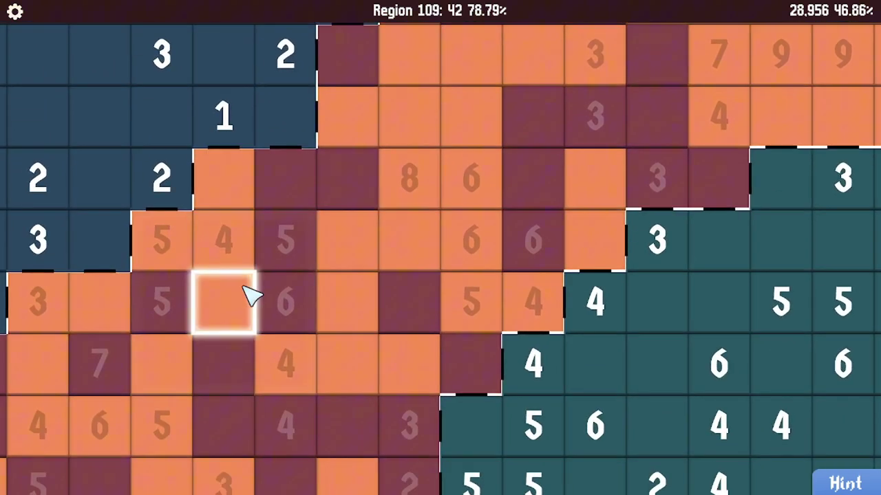
pyautogui.scroll(-3, 251, 296)
# Move to the next part of the board and fill a three-cell column dark red
pyautogui.moveTo(247, 293)
pyautogui.mouseDown()
pyautogui.moveTo(242, 300)
pyautogui.moveTo(220, 285)
pyautogui.moveTo(255, 296)
pyautogui.mouseUp()
pyautogui.scroll(3, 242, 301)
pyautogui.scroll(-3, 243, 296)
pyautogui.scroll(2, 241, 294)
pyautogui.scroll(-3, 241, 292)
pyautogui.scroll(3, 234, 289)
pyautogui.scroll(-3, 251, 306)
pyautogui.scroll(3, 258, 299)
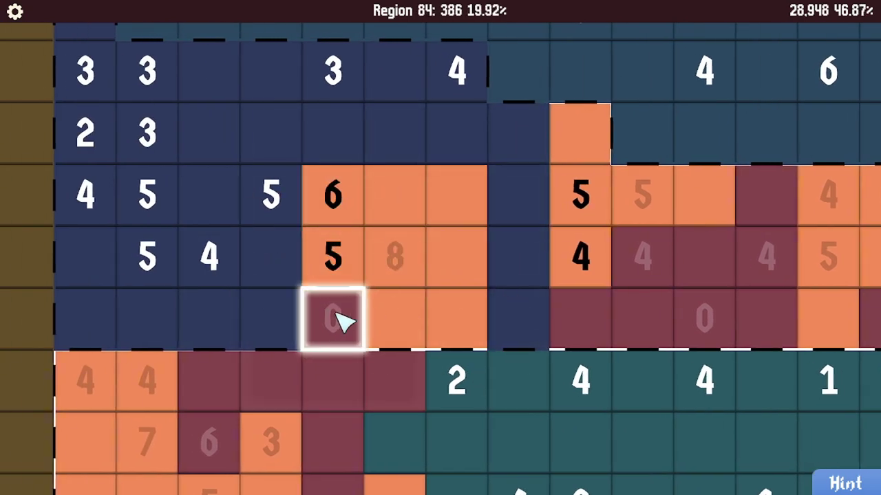
pyautogui.scroll(2, 341, 275)
pyautogui.scroll(1, 357, 275)
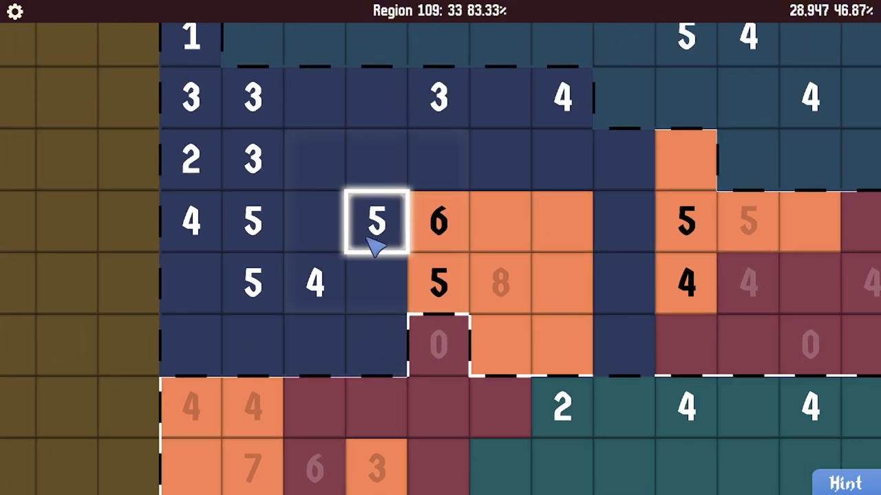
pyautogui.moveTo(377, 227); pyautogui.dragTo(377, 344)
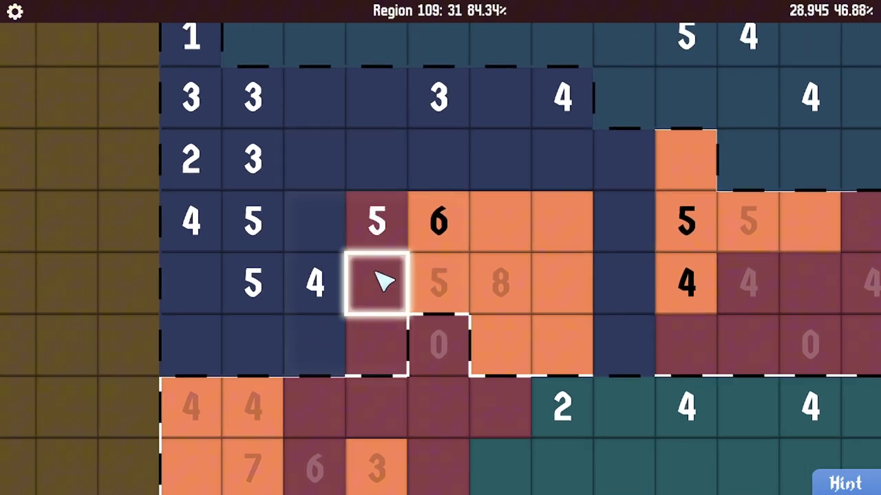
pyautogui.scroll(-1, 384, 281)
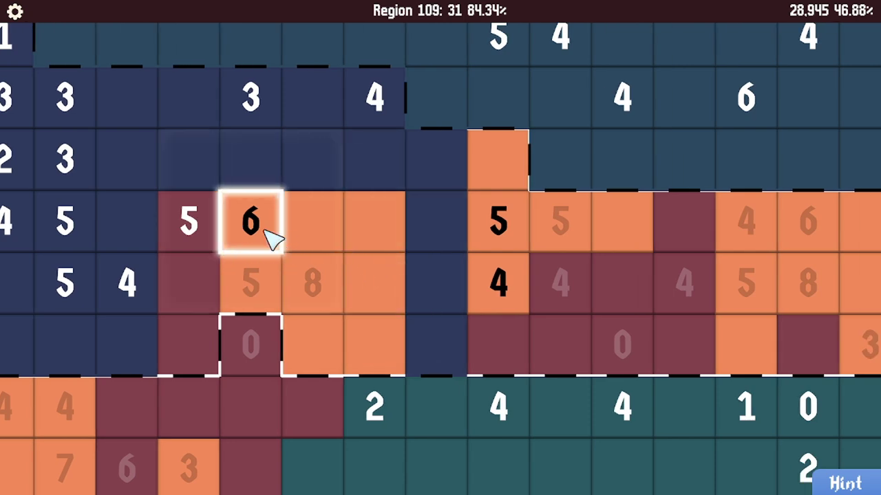
pyautogui.scroll(2, 254, 227)
pyautogui.scroll(-1, 275, 271)
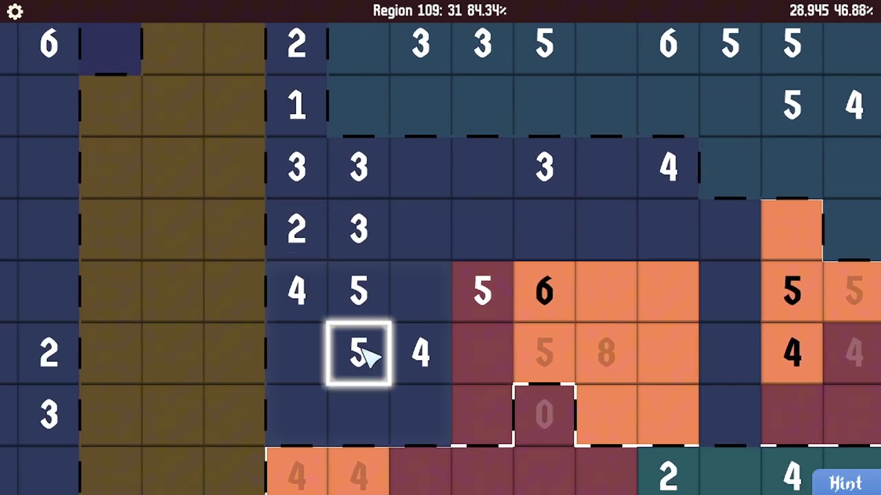
pyautogui.scroll(2, 344, 310)
pyautogui.scroll(2, 317, 289)
pyautogui.scroll(1, 303, 275)
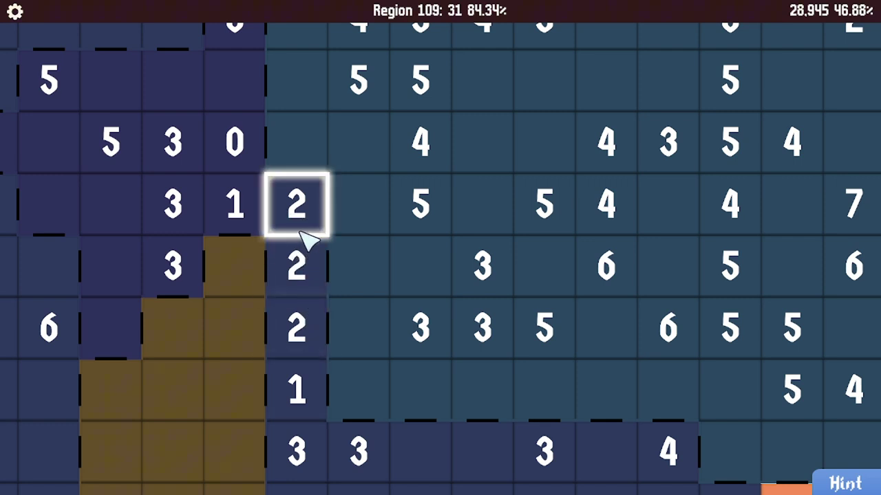
# Fill the 1, 2, 3 and 4 clue cells on Region 109's left side orange and dark red
pyautogui.click(296, 203)
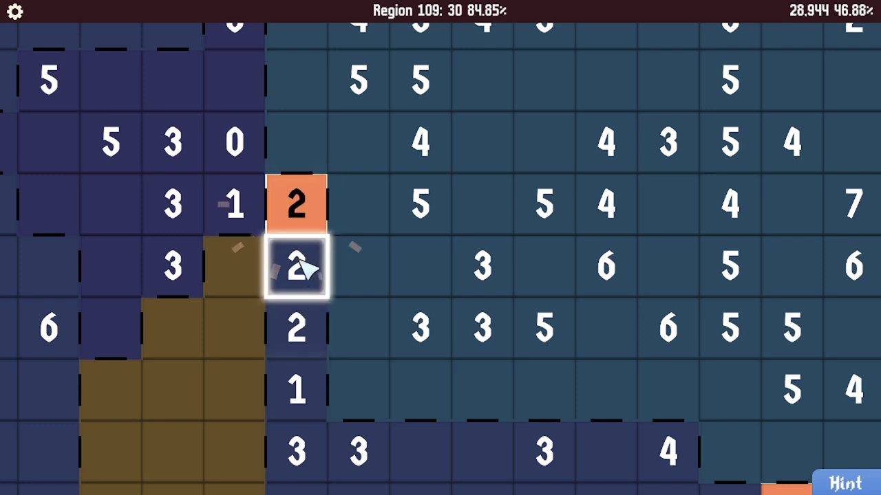
pyautogui.click(296, 265)
pyautogui.click(296, 327)
pyautogui.scroll(-1, 313, 329)
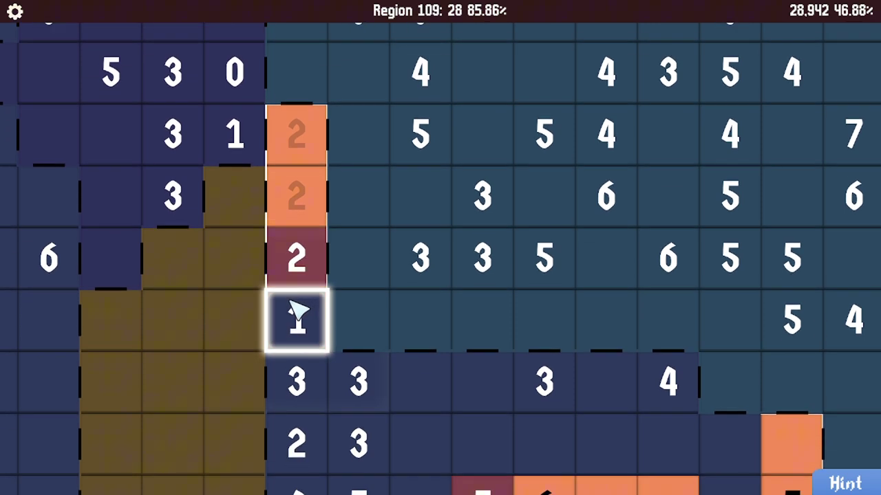
pyautogui.click(297, 316)
pyautogui.scroll(-1, 297, 316)
pyautogui.click(295, 340)
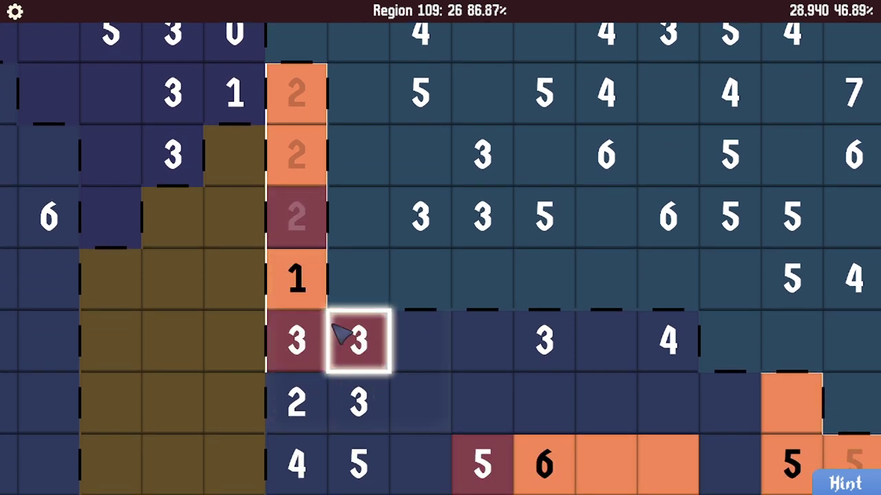
pyautogui.click(357, 340)
pyautogui.scroll(-2, 344, 336)
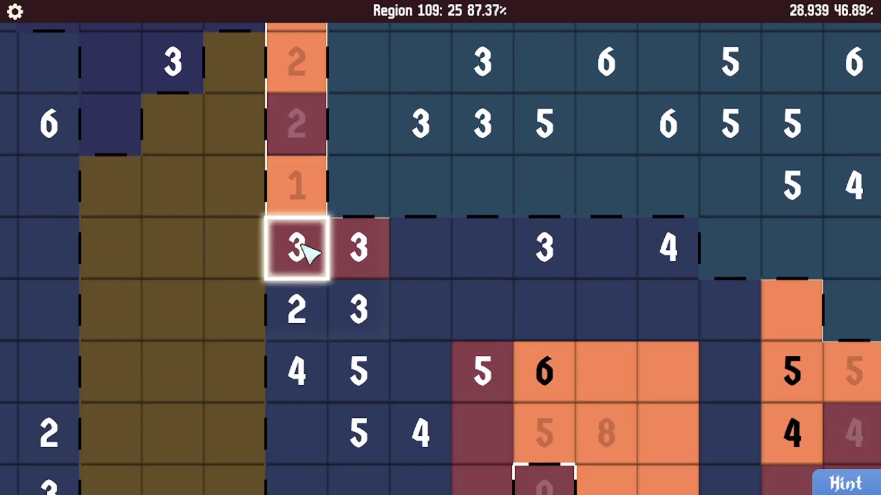
pyautogui.click(296, 310)
pyautogui.click(358, 309)
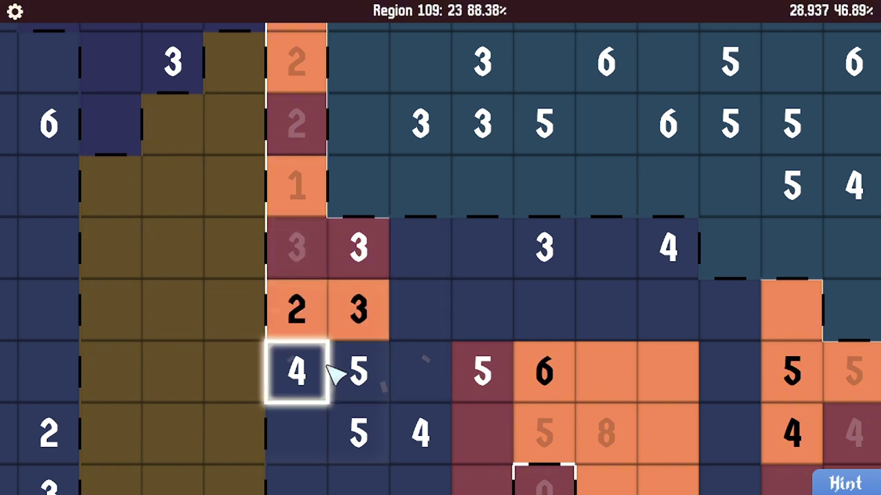
pyautogui.click(358, 375)
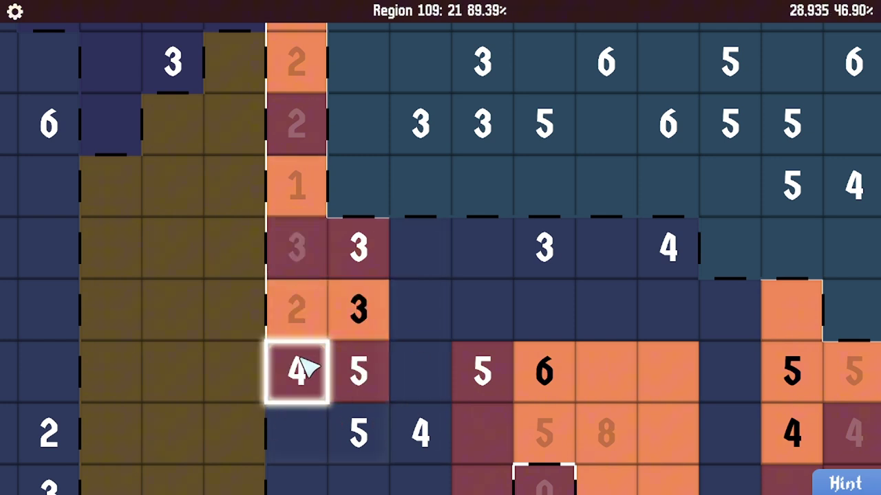
pyautogui.scroll(-1, 296, 371)
pyautogui.click(304, 363)
# Fill more Region 109 cells dark red and orange below the border, leaving 13 cells
pyautogui.moveTo(337, 348); pyautogui.dragTo(290, 315)
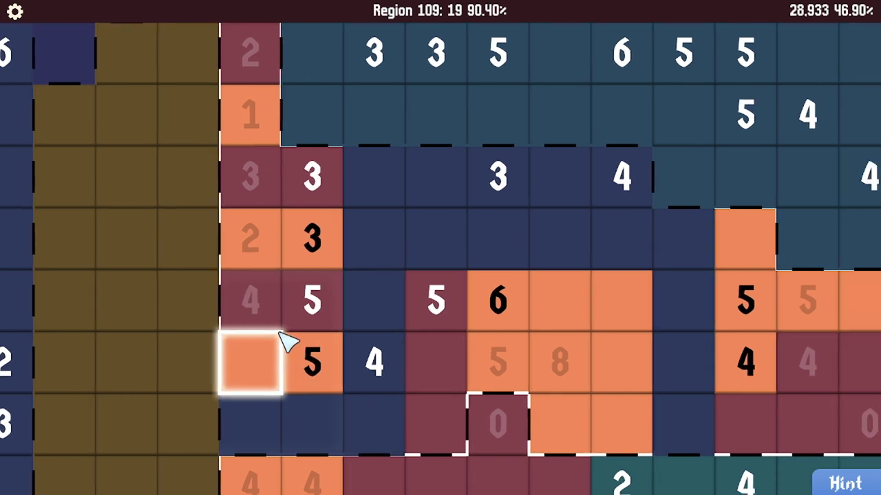
pyautogui.scroll(1, 265, 337)
pyautogui.scroll(1, 289, 303)
pyautogui.click(373, 234)
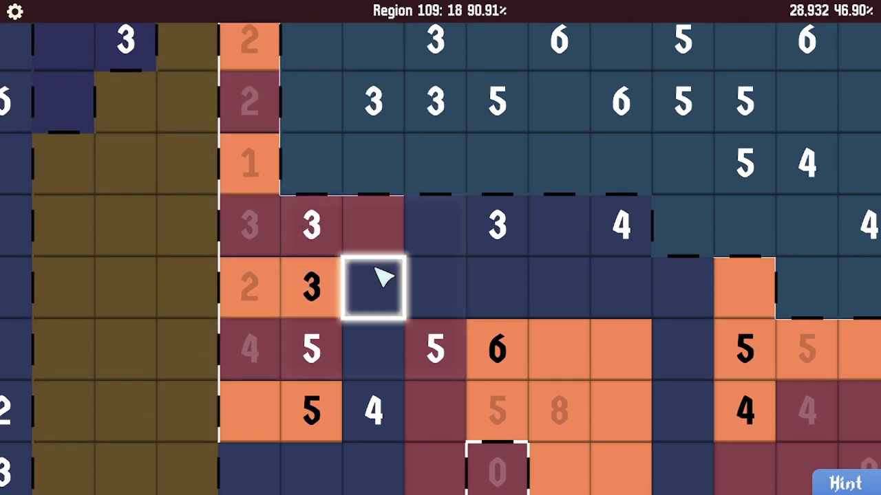
pyautogui.click(379, 282)
pyautogui.click(311, 287)
pyautogui.scroll(-1, 303, 344)
pyautogui.scroll(-1, 303, 344)
pyautogui.click(296, 297)
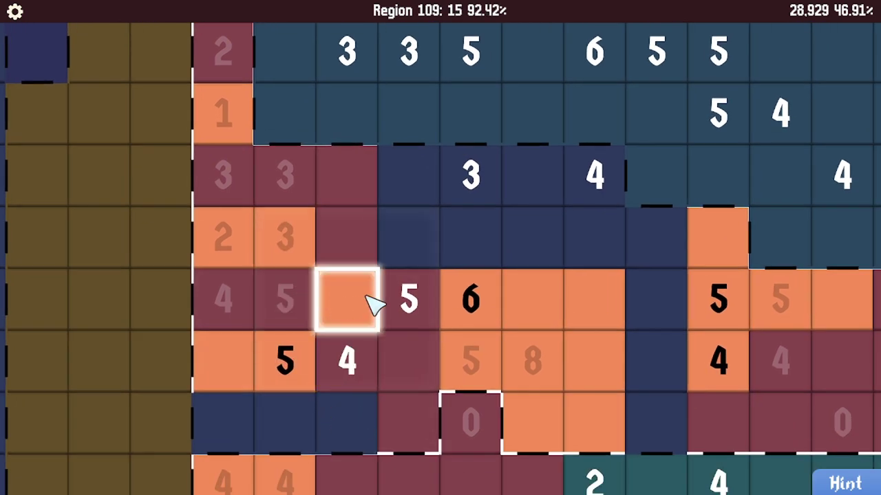
pyautogui.click(409, 237)
pyautogui.click(468, 237)
pyautogui.hscroll(1, 375, 292)
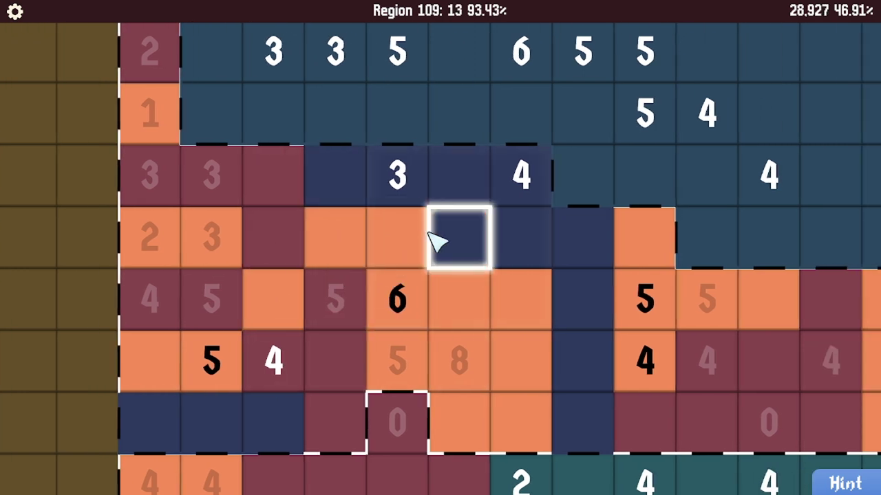
# Fill the maroon cell by the 6 clue and three orange cells in the bottom row
pyautogui.click(454, 239)
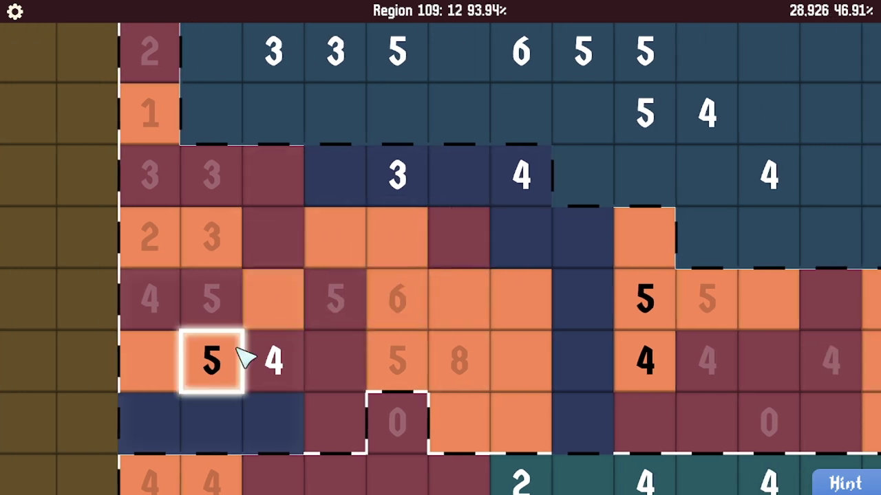
pyautogui.click(210, 423)
pyautogui.click(272, 423)
pyautogui.click(148, 423)
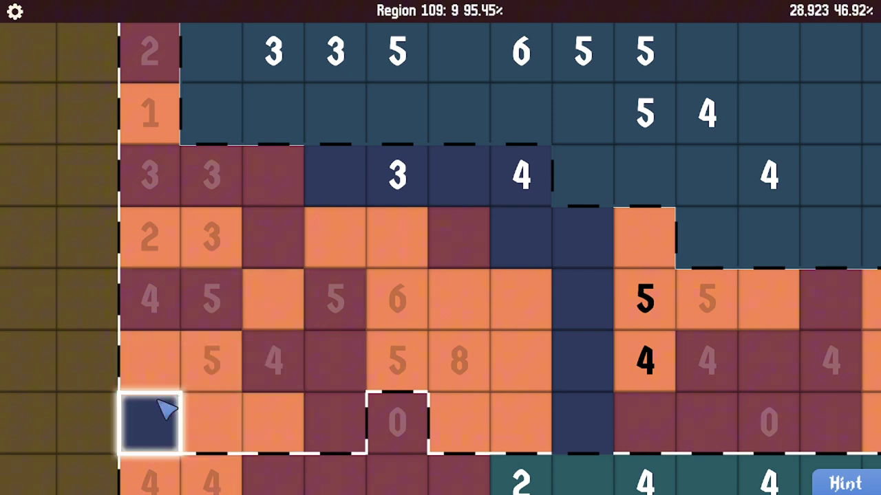
pyautogui.scroll(3, 309, 317)
pyautogui.scroll(-4, 289, 339)
pyautogui.scroll(-1, 303, 337)
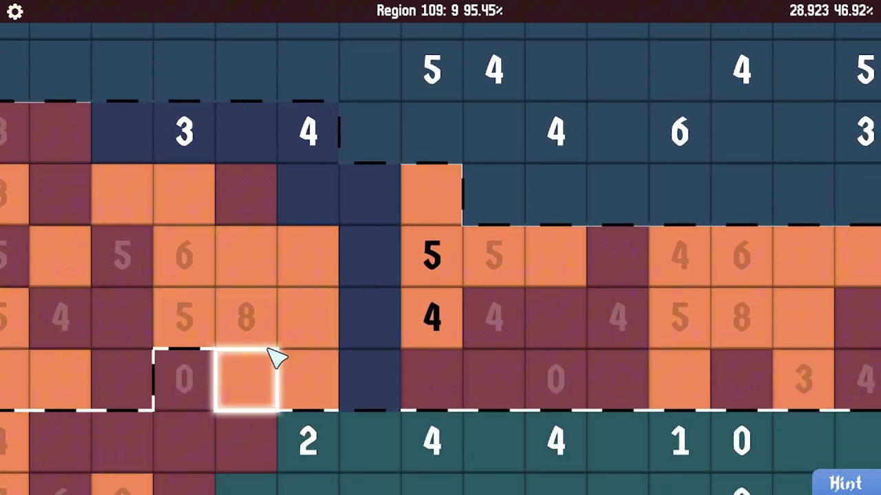
pyautogui.scroll(-2, 275, 358)
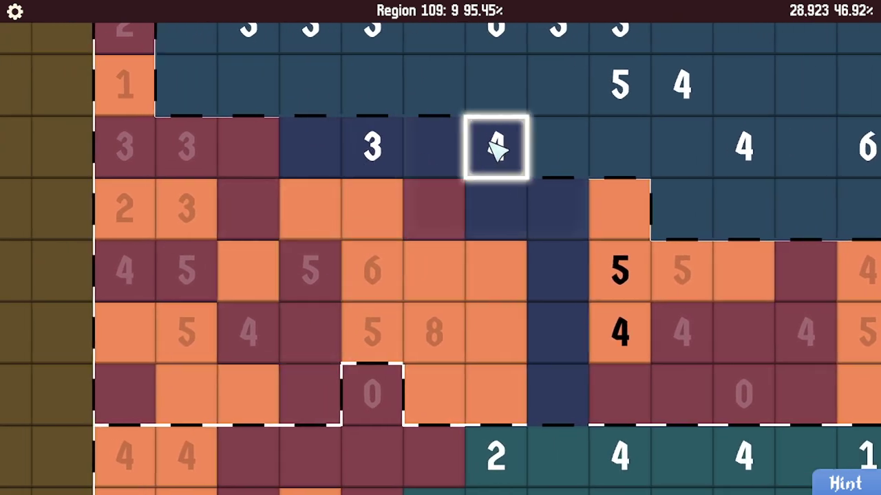
# Fill the last orange and maroon cells near the 3 and 5 clues to finish Region 109
pyautogui.click(434, 148)
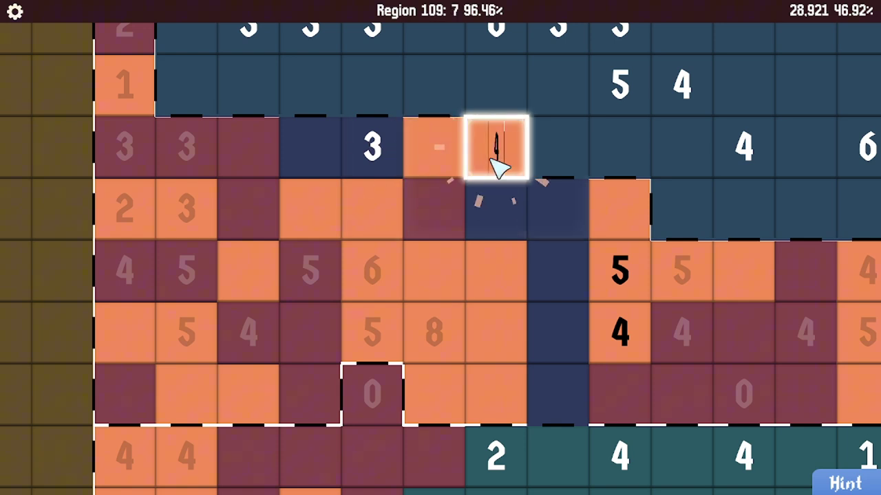
pyautogui.click(498, 203)
pyautogui.click(554, 203)
pyautogui.click(371, 147)
pyautogui.click(310, 147)
pyautogui.click(560, 278)
pyautogui.click(564, 330)
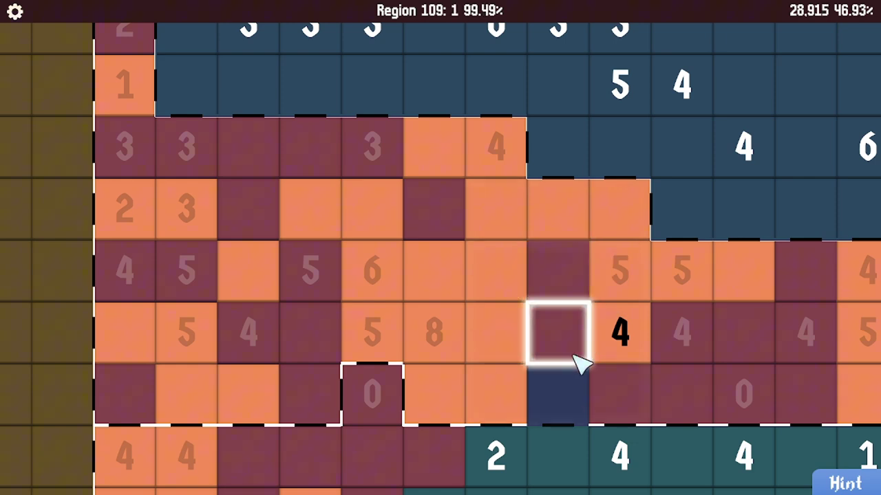
pyautogui.click(561, 389)
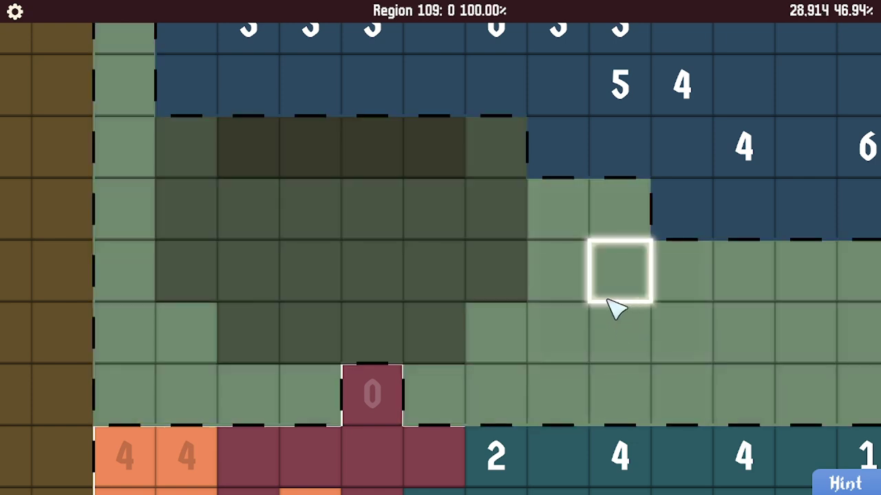
pyautogui.scroll(-4, 591, 303)
pyautogui.scroll(-3, 399, 286)
pyautogui.scroll(6, 399, 286)
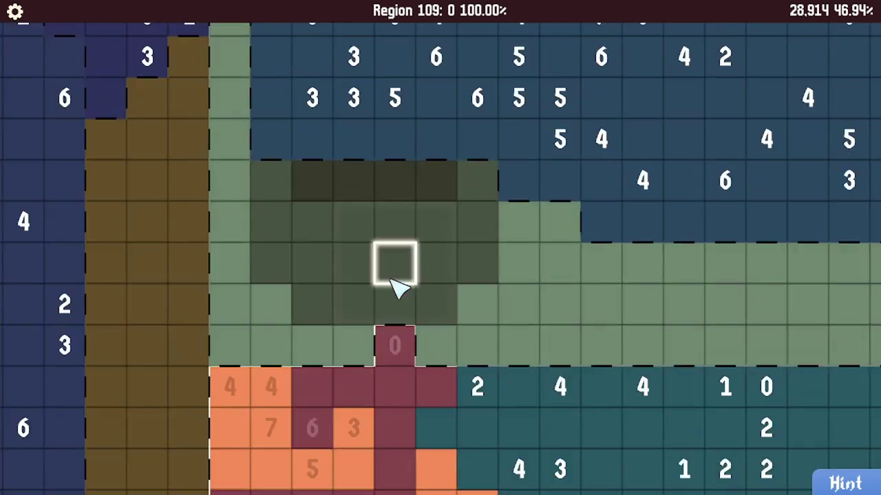
pyautogui.scroll(-2, 393, 299)
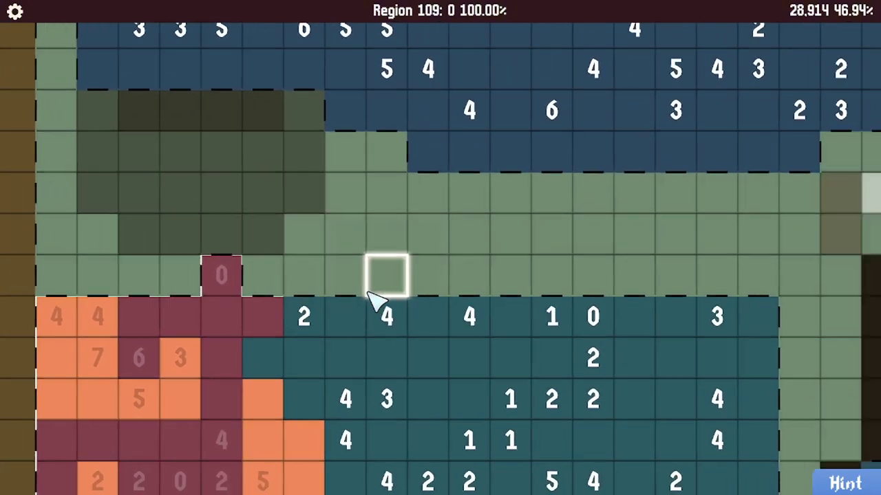
# Uncover a maroon cell in Region 84, then pan the board up to the rows above
pyautogui.click(375, 296)
pyautogui.scroll(5, 375, 303)
pyautogui.scroll(-1, 356, 320)
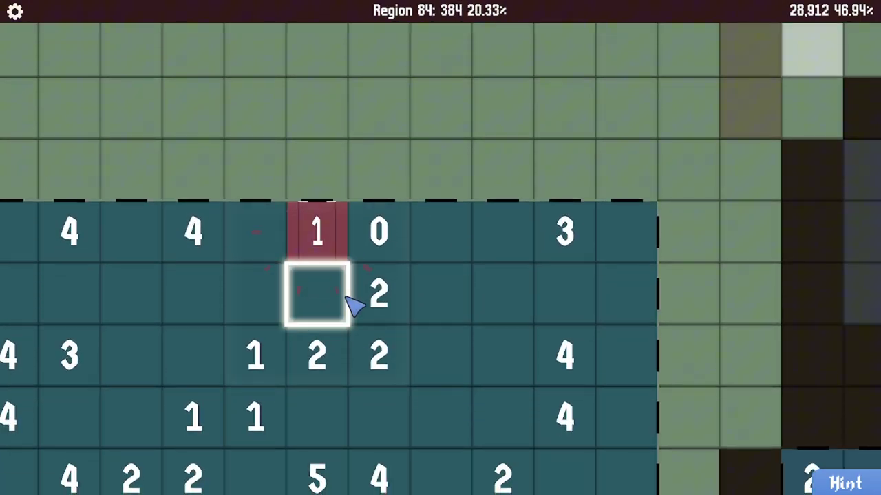
pyautogui.scroll(-2, 421, 252)
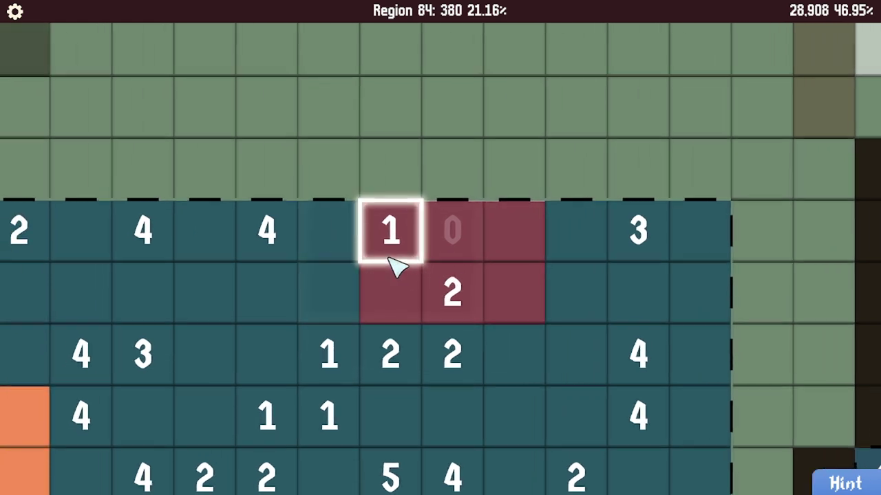
pyautogui.scroll(2, 385, 255)
pyautogui.scroll(2, 375, 261)
pyautogui.moveTo(371, 264); pyautogui.dragTo(389, 251)
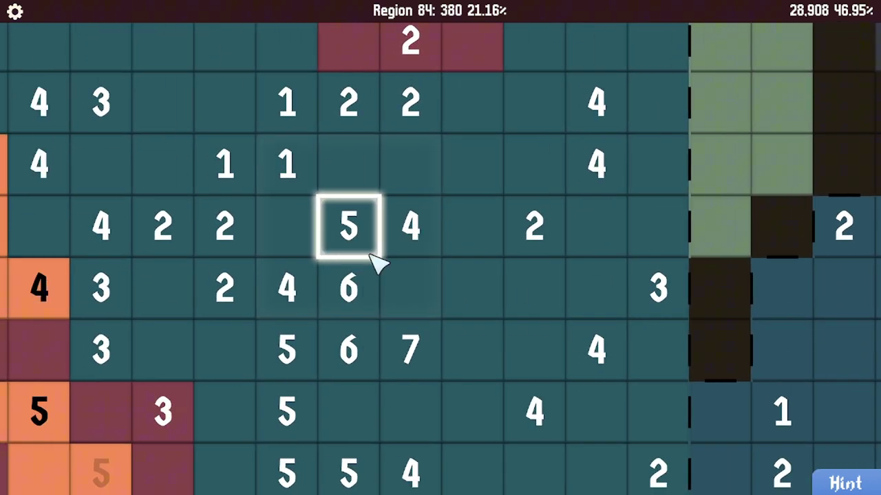
pyautogui.scroll(-2, 389, 251)
pyautogui.scroll(1, 388, 258)
pyautogui.scroll(1, 388, 265)
pyautogui.scroll(-2, 388, 268)
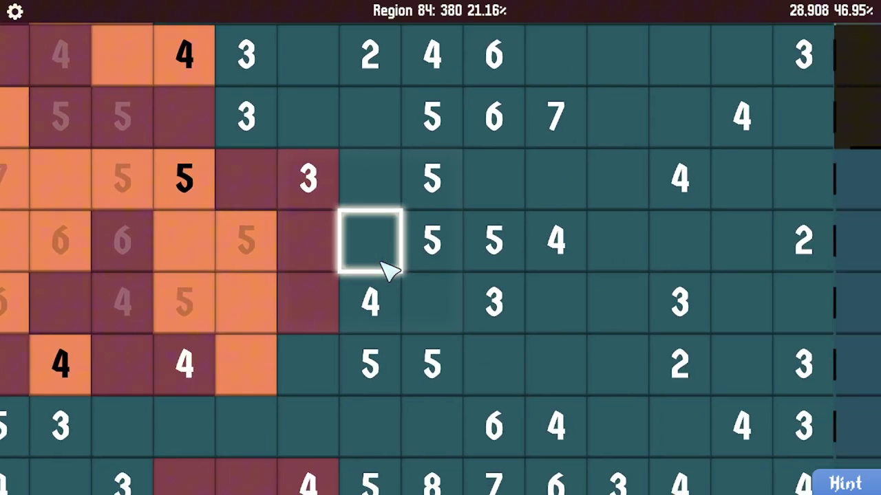
pyautogui.moveTo(388, 268); pyautogui.dragTo(366, 284)
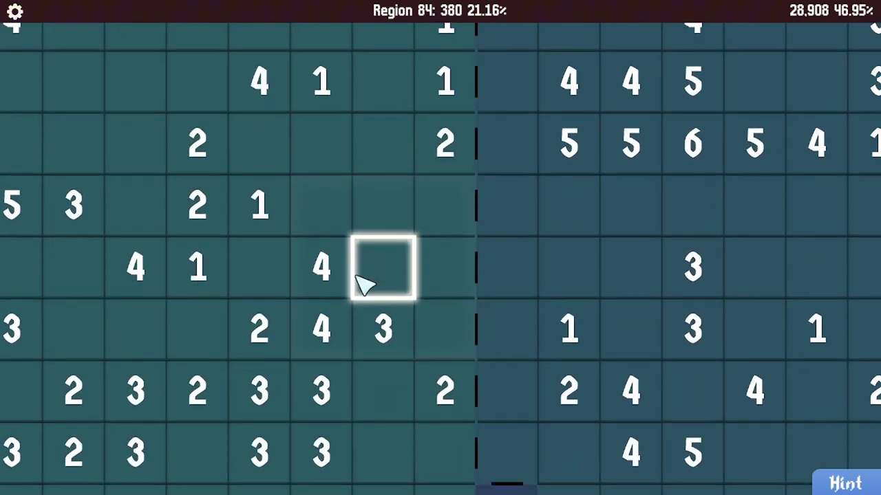
pyautogui.moveTo(365, 207); pyautogui.dragTo(360, 289)
pyautogui.moveTo(355, 206); pyautogui.dragTo(353, 296)
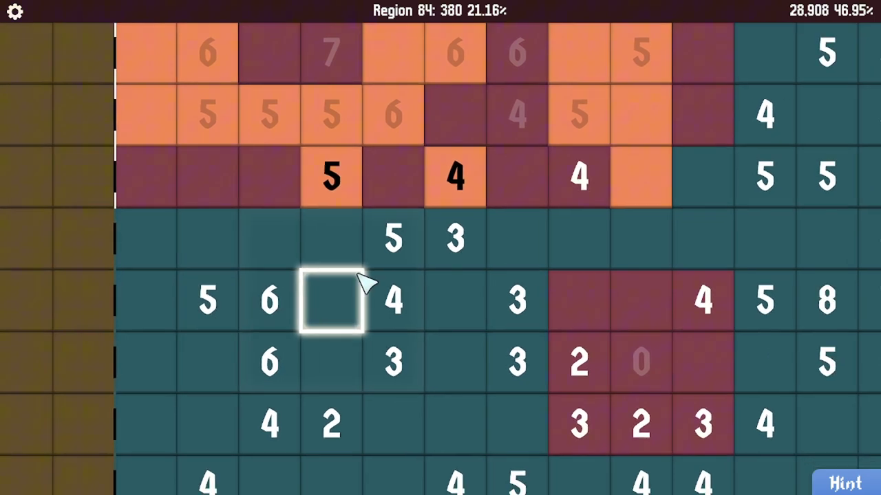
pyautogui.scroll(-6, 494, 354)
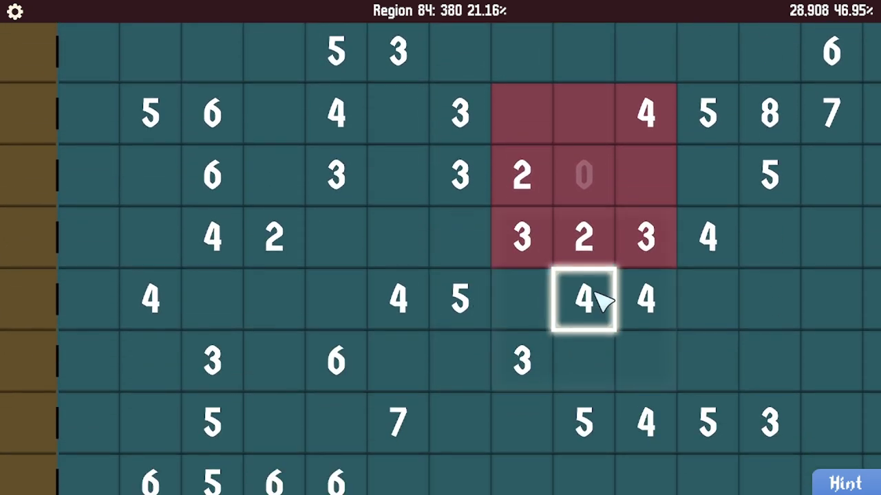
pyautogui.scroll(-3, 508, 339)
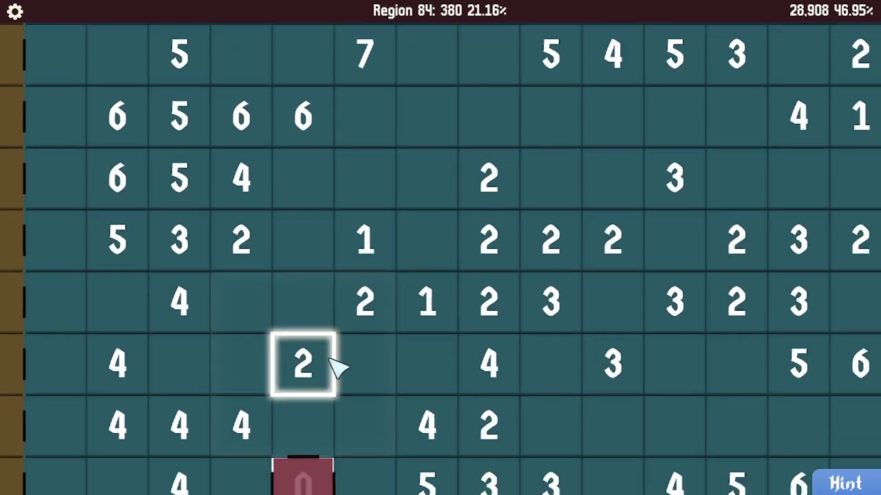
pyautogui.scroll(-3, 344, 358)
pyautogui.scroll(-3, 335, 364)
pyautogui.scroll(-2, 386, 296)
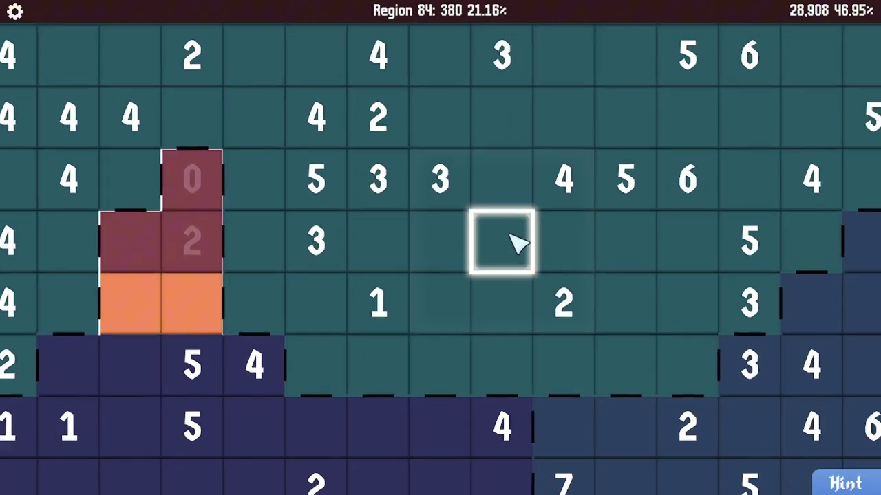
pyautogui.scroll(-3, 537, 293)
pyautogui.scroll(-3, 482, 255)
pyautogui.scroll(3, 451, 327)
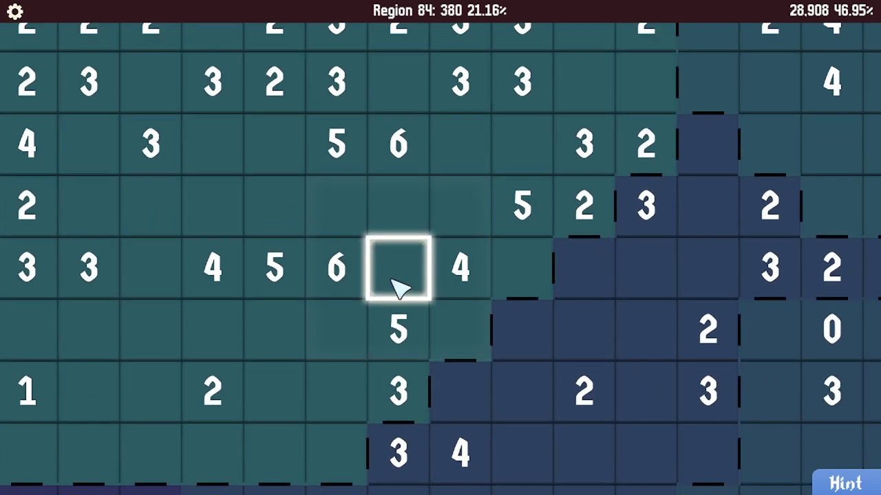
pyautogui.scroll(2, 482, 255)
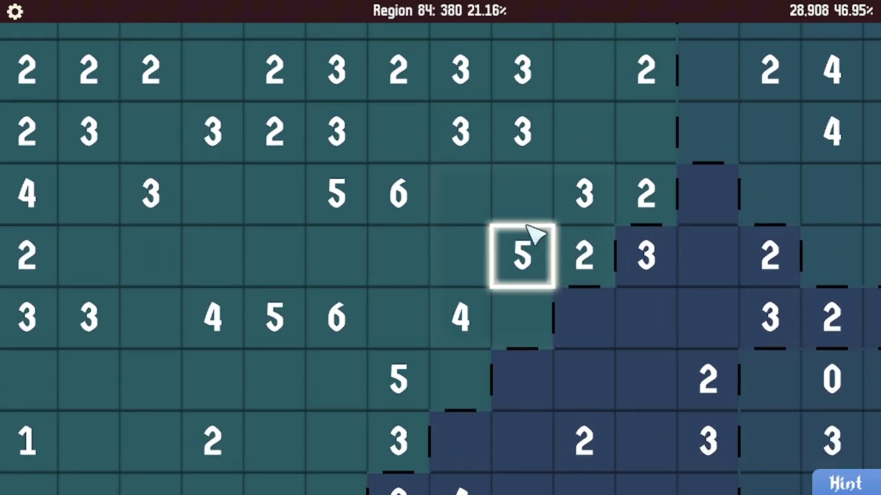
pyautogui.scroll(-3, 536, 248)
pyautogui.scroll(-5, 509, 296)
pyautogui.scroll(-3, 468, 317)
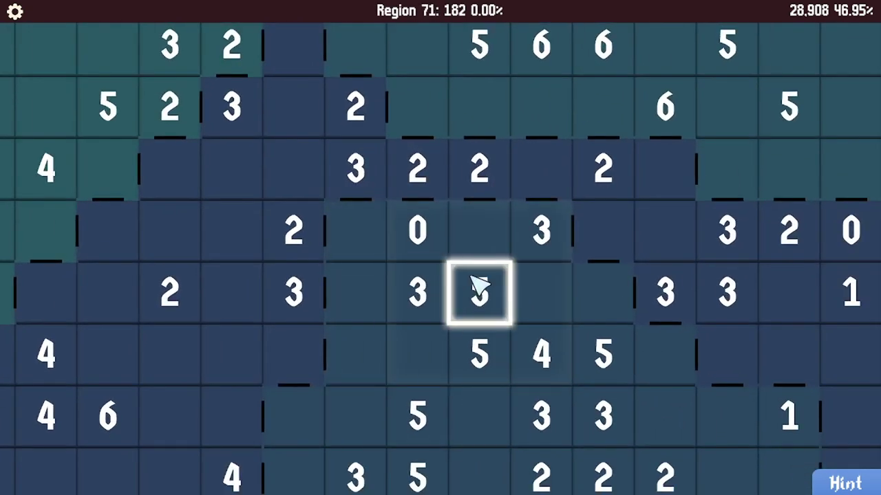
pyautogui.scroll(-3, 468, 302)
pyautogui.scroll(-2, 358, 275)
# Open four orange cells in Region 71 and mark two cells, including the 5, maroon
pyautogui.click(206, 313)
pyautogui.click(276, 313)
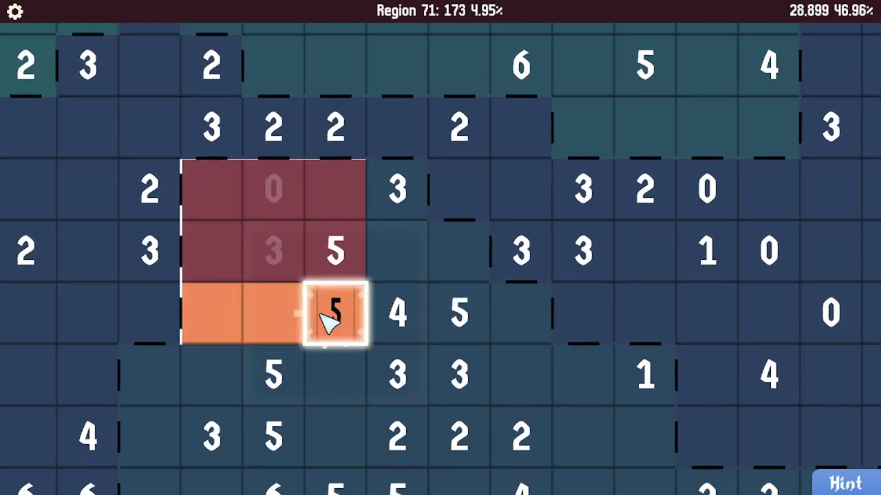
pyautogui.scroll(-2, 328, 320)
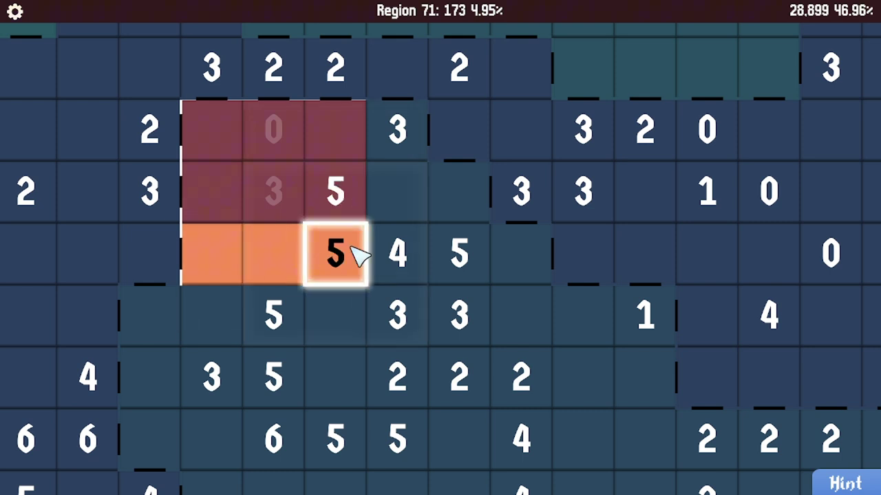
pyautogui.click(398, 193)
pyautogui.scroll(-1, 397, 192)
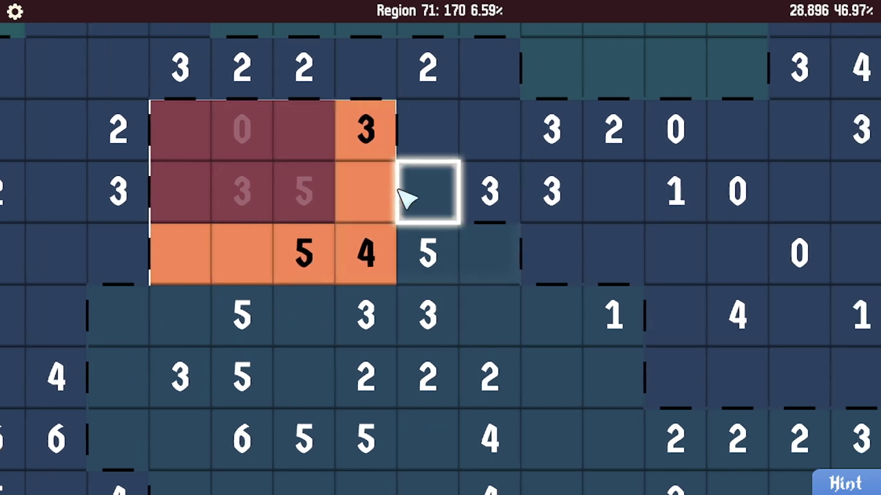
pyautogui.click(401, 206)
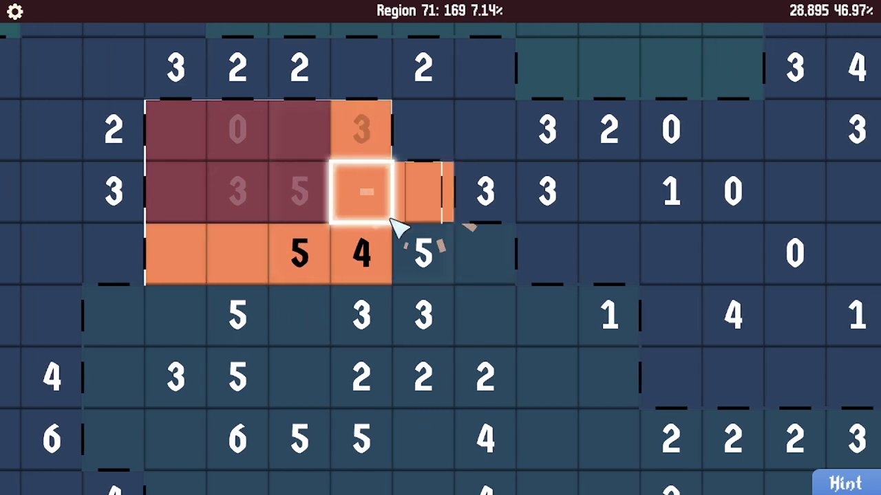
pyautogui.rightClick(342, 303)
pyautogui.scroll(-2, 448, 268)
pyautogui.rightClick(430, 197)
# Mark a row of three maroon cells and fill the orange cells around the 5 clues
pyautogui.click(491, 262)
pyautogui.rightClick(361, 328)
pyautogui.rightClick(423, 329)
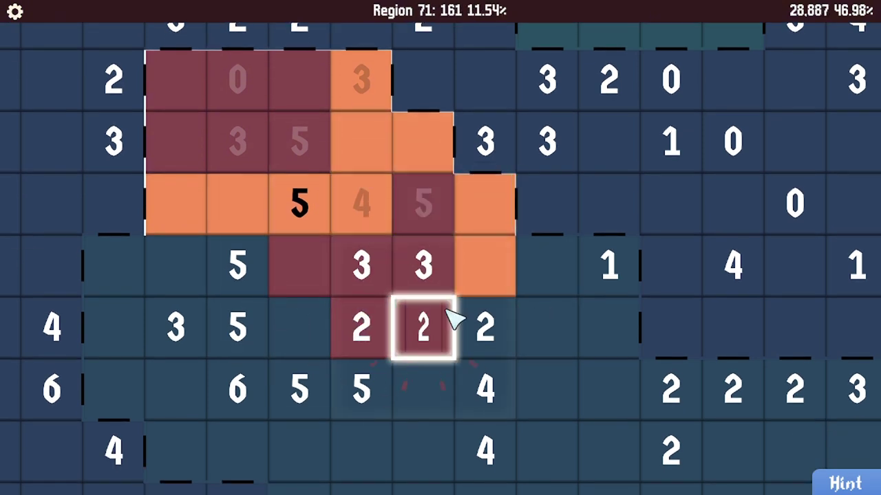
pyautogui.rightClick(485, 324)
pyautogui.click(296, 324)
pyautogui.click(237, 269)
pyautogui.scroll(2, 275, 262)
pyautogui.rightClick(320, 265)
pyautogui.click(382, 265)
pyautogui.rightClick(382, 302)
pyautogui.scroll(-1, 382, 302)
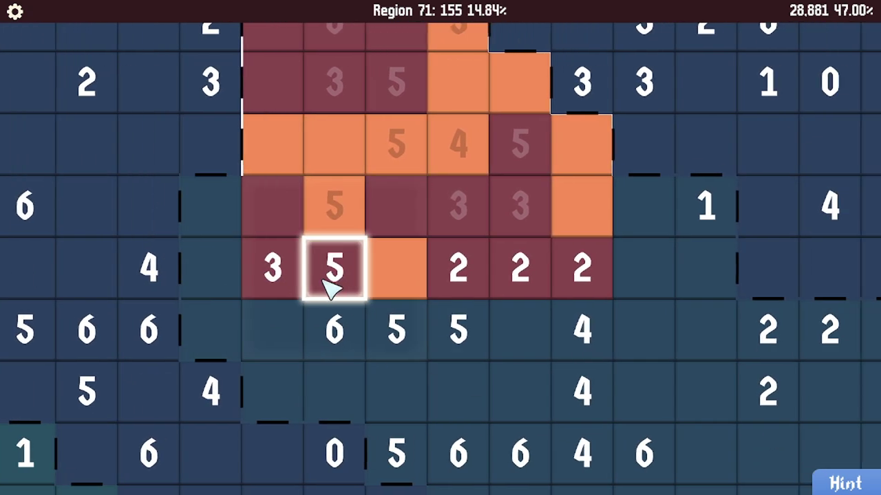
pyautogui.scroll(-2, 332, 289)
pyautogui.scroll(2, 398, 272)
pyautogui.scroll(-2, 372, 289)
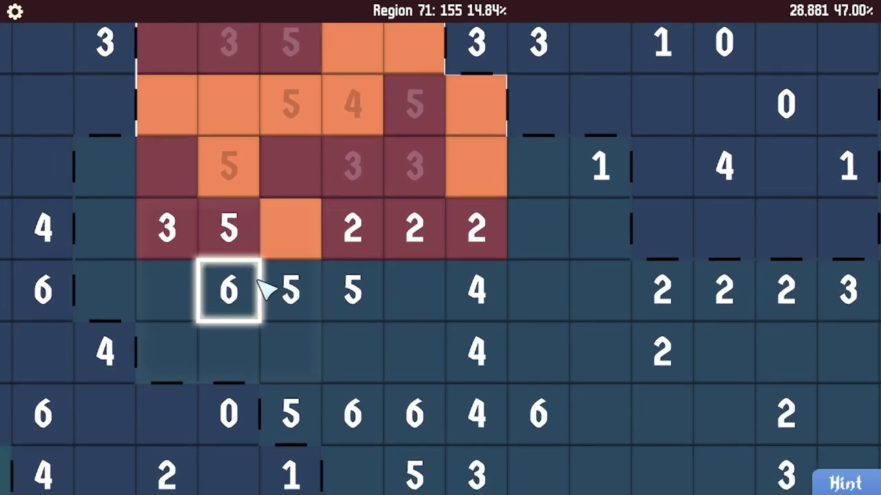
pyautogui.scroll(-2, 265, 289)
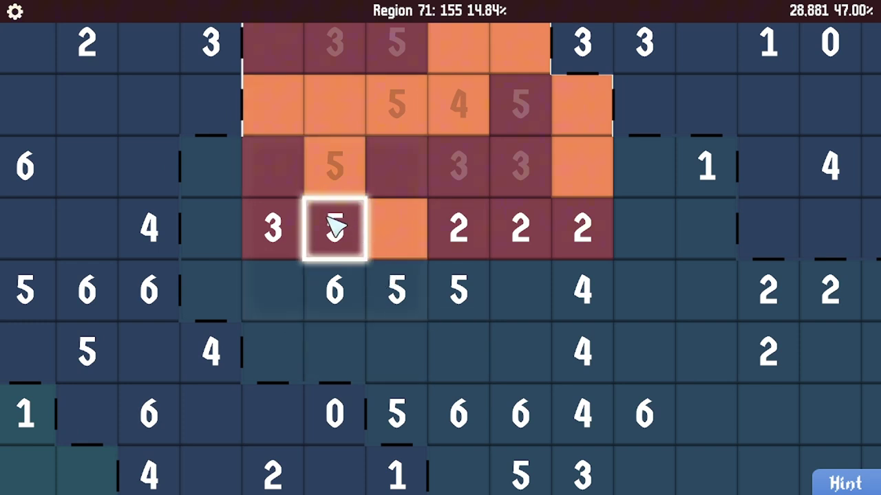
# Paint a row of orange cells below the pattern and fill three cells dark red
pyautogui.click(395, 289)
pyautogui.moveTo(333, 289); pyautogui.dragTo(271, 289)
pyautogui.scroll(-2, 302, 227)
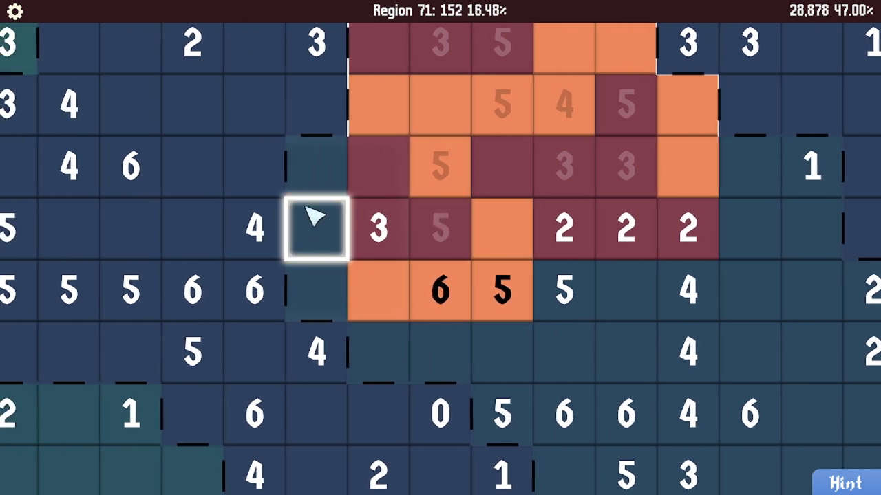
pyautogui.click(318, 246)
pyautogui.scroll(-2, 367, 271)
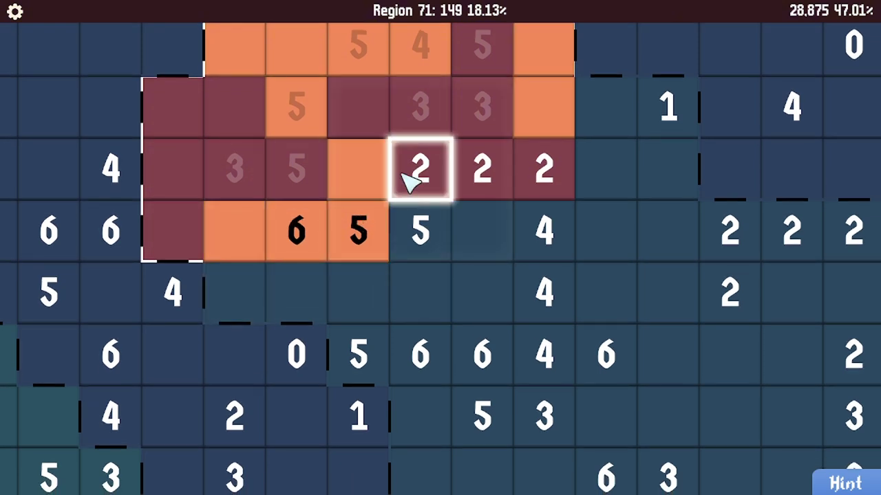
pyautogui.click(482, 231)
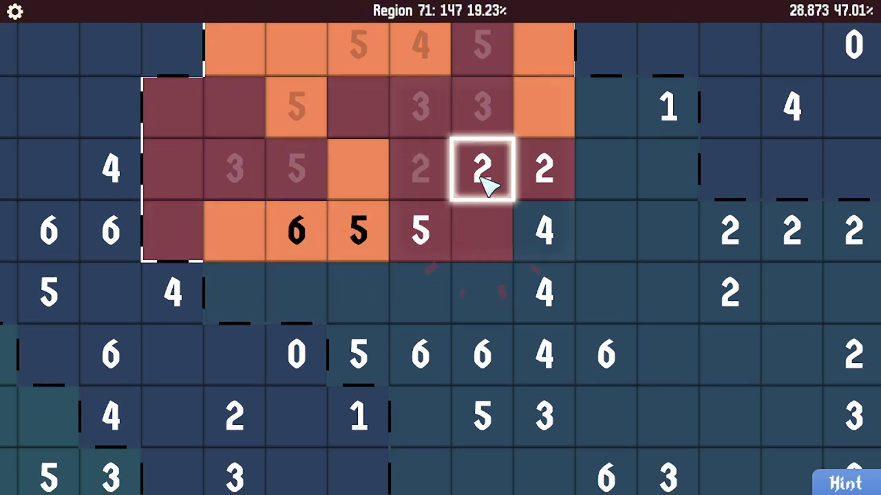
pyautogui.click(544, 186)
pyautogui.scroll(-2, 426, 206)
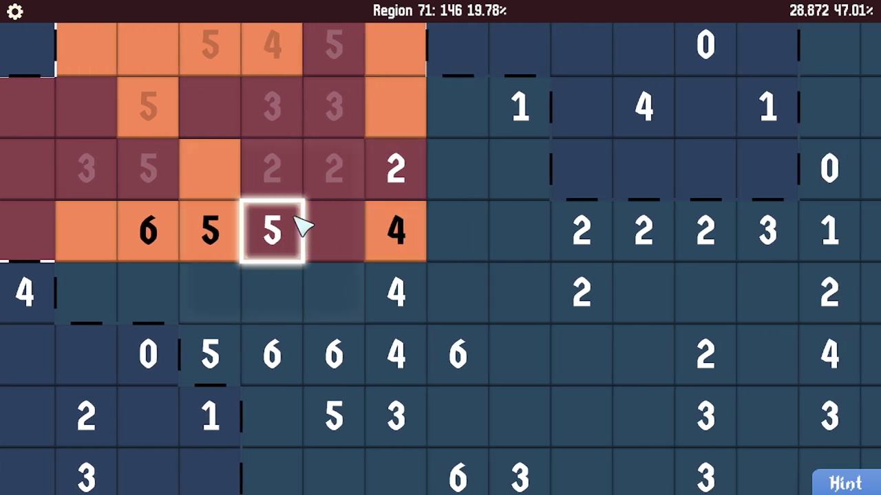
pyautogui.scroll(-2, 301, 227)
# Fill blank cells orange, correct cells near the 6 to dark red, and mark a dark red column
pyautogui.click(268, 214)
pyautogui.click(371, 152)
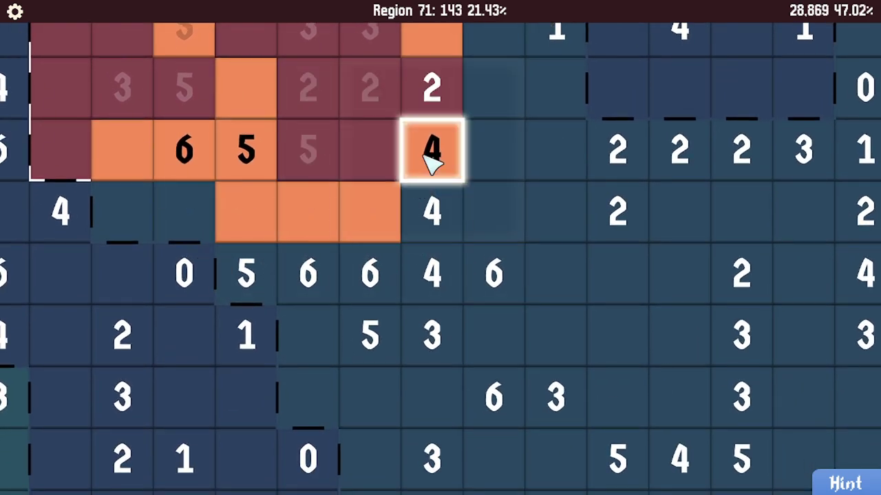
pyautogui.scroll(-2, 434, 152)
pyautogui.scroll(3, 403, 145)
pyautogui.click(403, 199)
pyautogui.click(343, 208)
pyautogui.scroll(3, 412, 178)
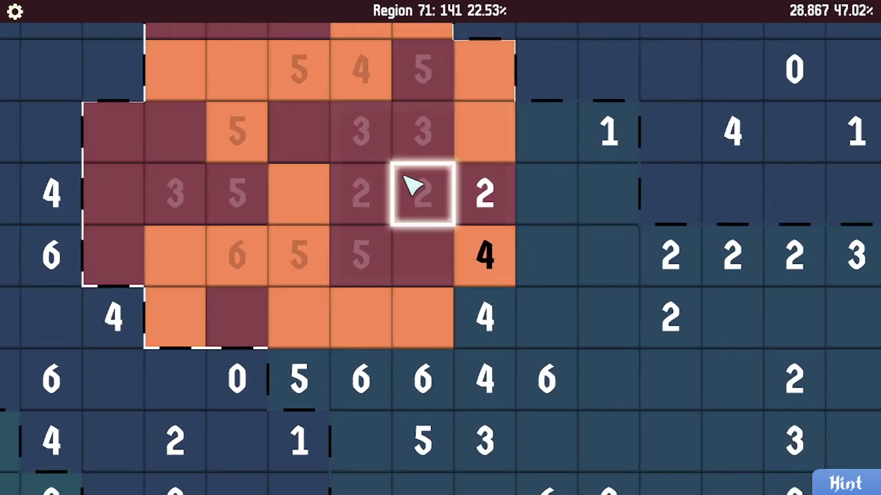
pyautogui.click(440, 131)
pyautogui.click(440, 193)
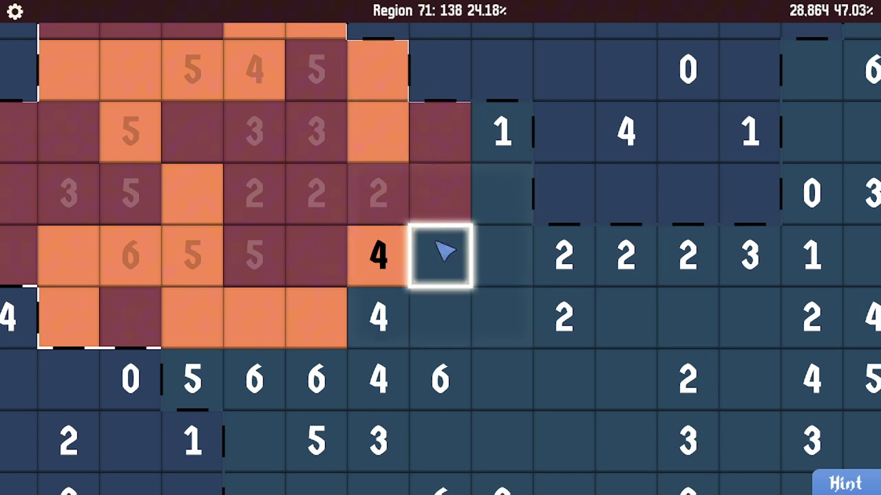
pyautogui.click(440, 254)
pyautogui.scroll(-2, 440, 255)
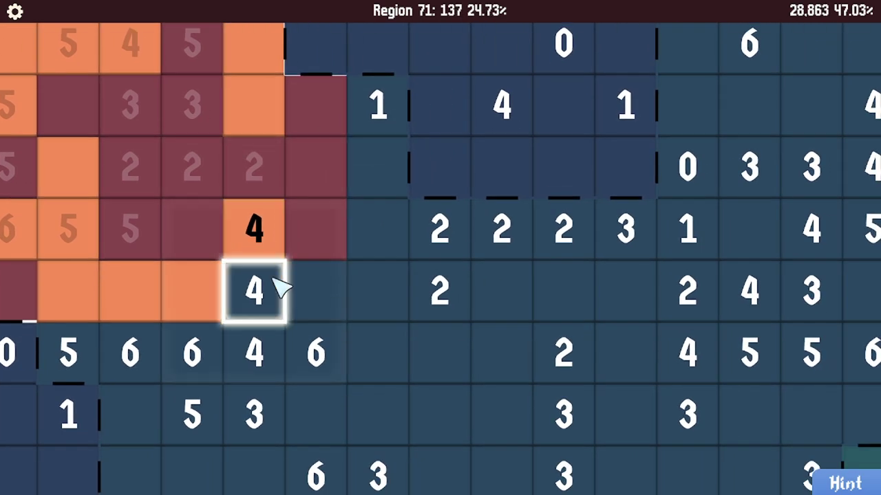
# Fill cells by the 4, 5 and 3 clues and three orange cells beside the pattern
pyautogui.click(316, 289)
pyautogui.scroll(-2, 317, 289)
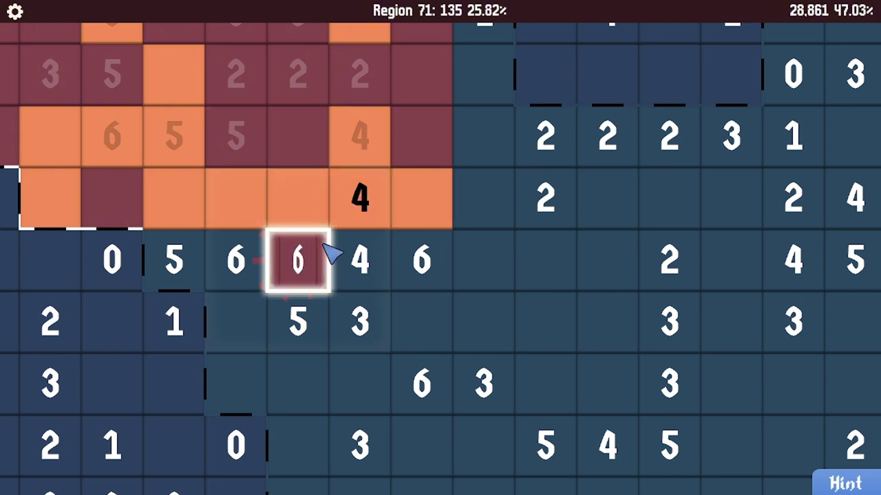
pyautogui.scroll(2, 386, 261)
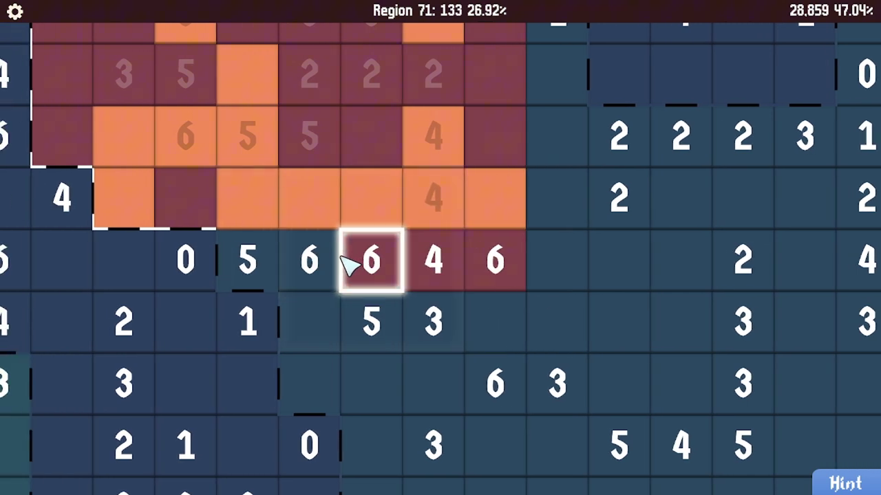
pyautogui.scroll(2, 349, 266)
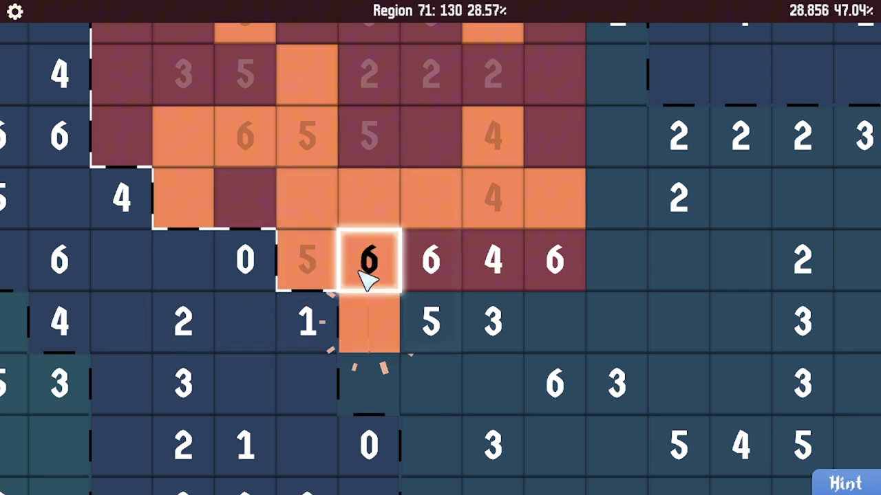
pyautogui.click(430, 324)
pyautogui.scroll(-2, 420, 262)
pyautogui.click(432, 321)
pyautogui.scroll(-2, 432, 321)
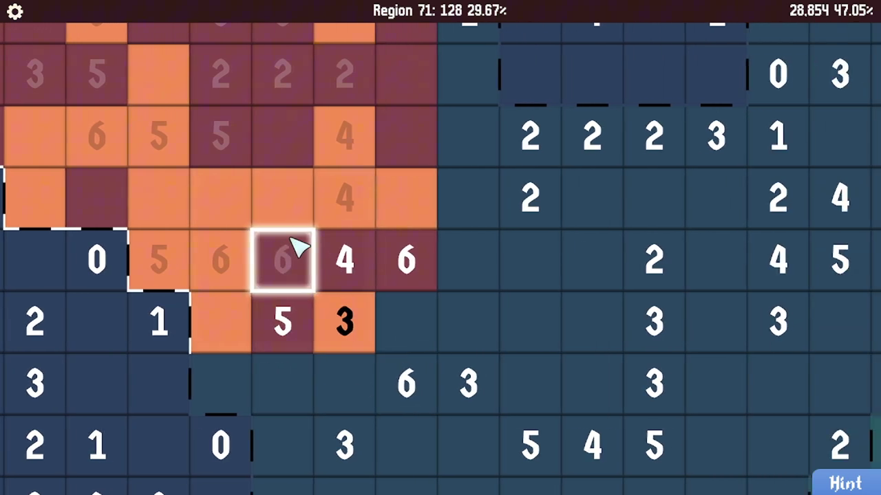
pyautogui.click(413, 320)
pyautogui.scroll(-2, 350, 260)
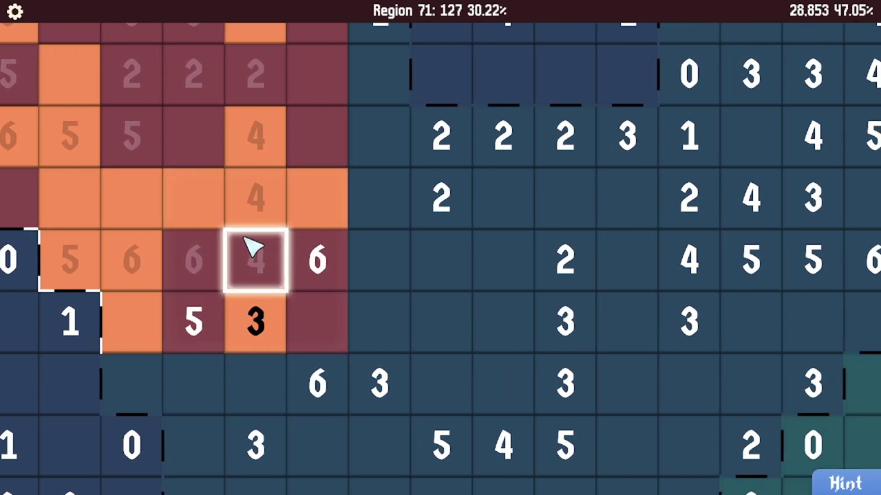
pyautogui.click(381, 196)
pyautogui.click(381, 258)
pyautogui.click(384, 320)
pyautogui.scroll(-2, 383, 320)
pyautogui.scroll(-2, 226, 225)
pyautogui.scroll(3, 275, 282)
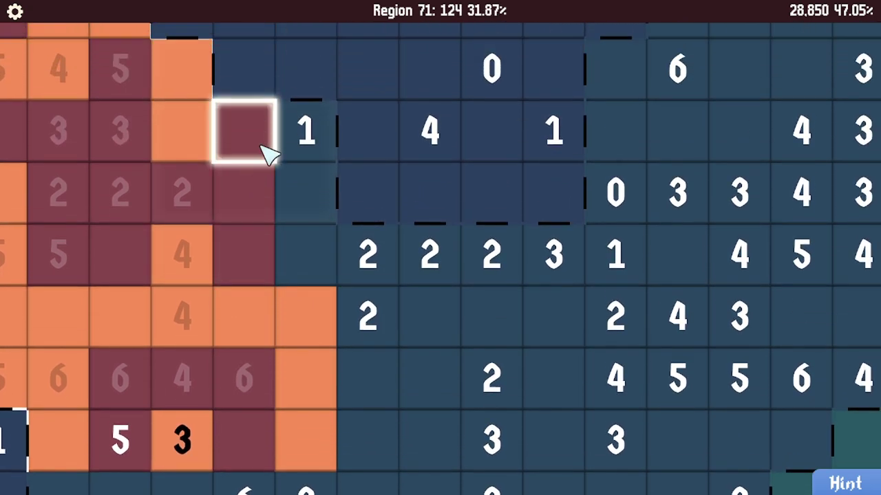
pyautogui.scroll(-3, 282, 214)
pyautogui.scroll(-2, 261, 206)
pyautogui.hscroll(-2, 302, 200)
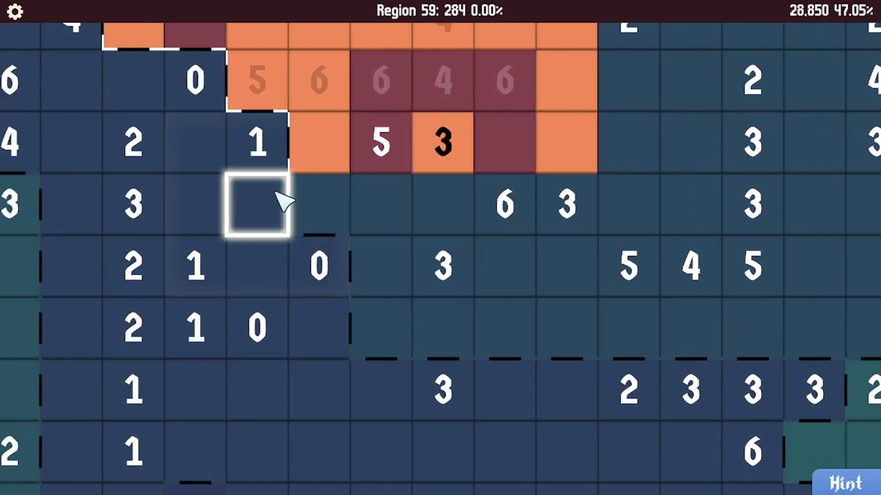
pyautogui.hscroll(-2, 344, 185)
pyautogui.scroll(-2, 371, 171)
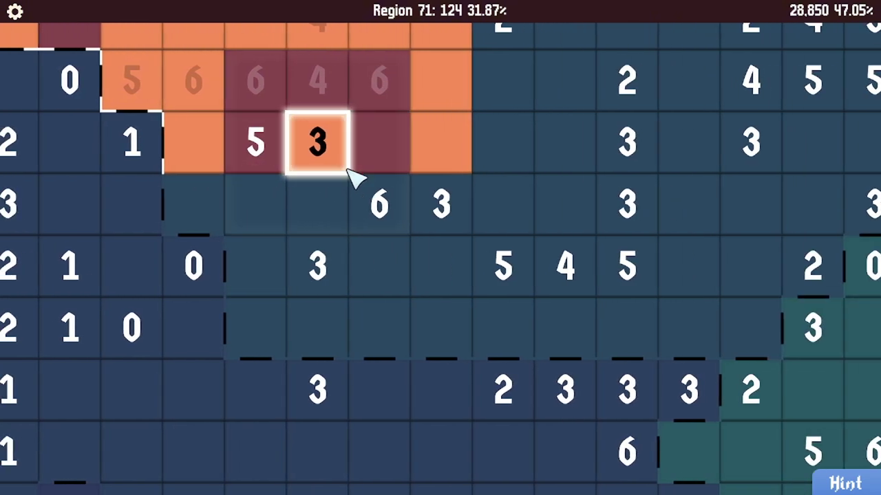
pyautogui.scroll(-2, 358, 179)
pyautogui.scroll(2, 356, 185)
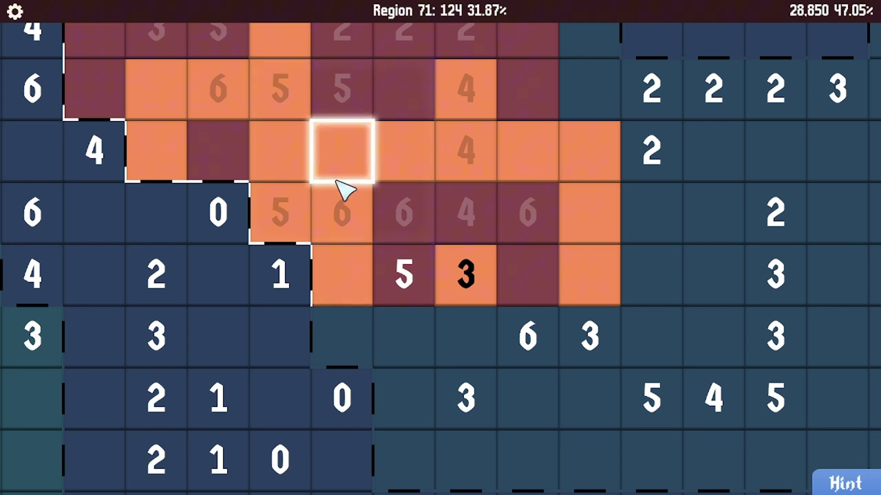
pyautogui.hscroll(3, 478, 193)
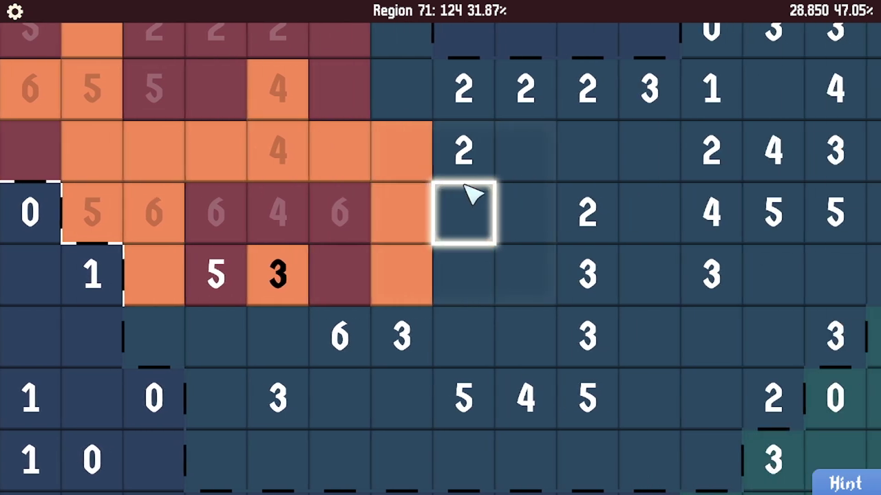
pyautogui.scroll(-3, 473, 195)
pyautogui.hscroll(-3, 454, 195)
pyautogui.hscroll(4, 412, 199)
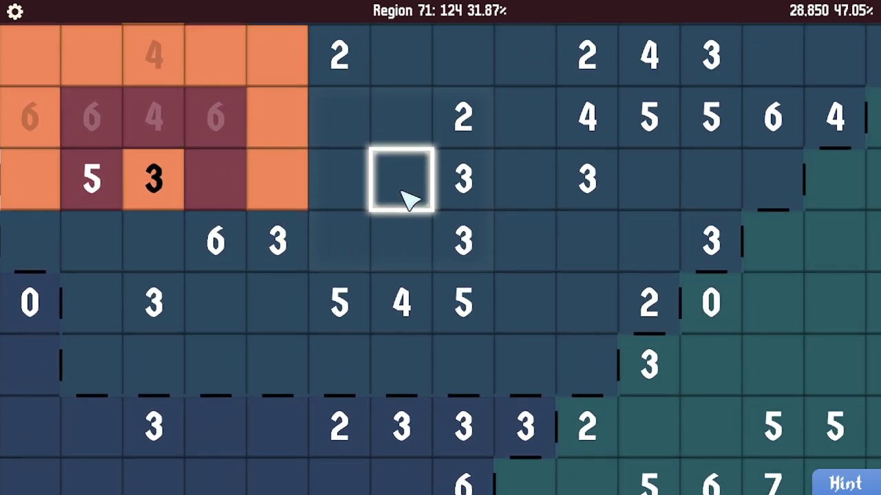
pyautogui.scroll(5, 411, 200)
pyautogui.scroll(3, 412, 200)
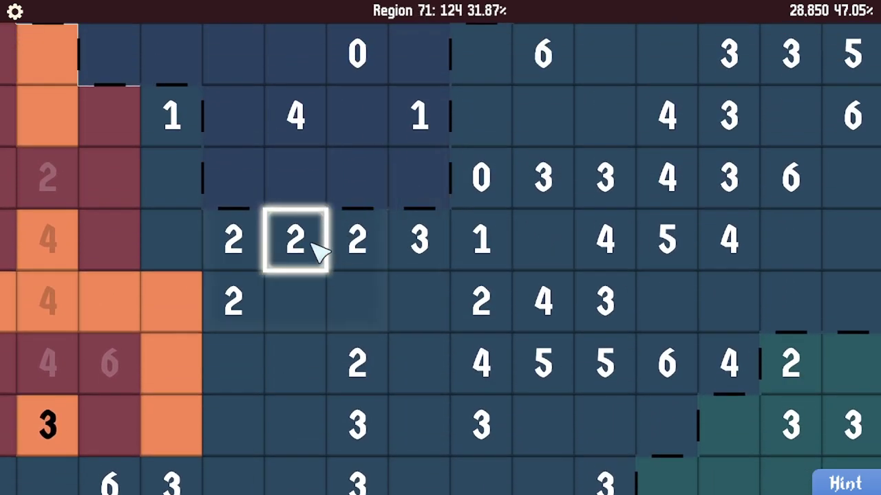
# Shift the view one column left, then right onto the unsolved clues
pyautogui.press('Left')
pyautogui.press('Left')
pyautogui.press('Right')
pyautogui.press('Right')
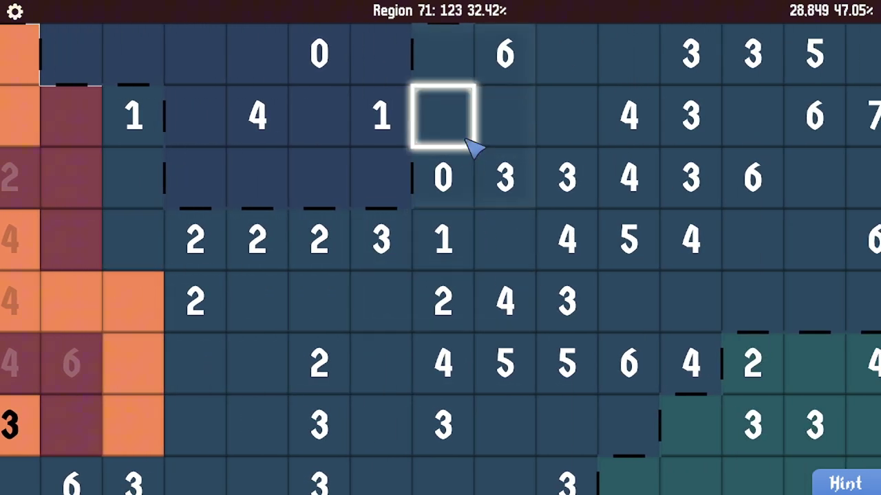
pyautogui.moveTo(442, 115); pyautogui.dragTo(506, 206)
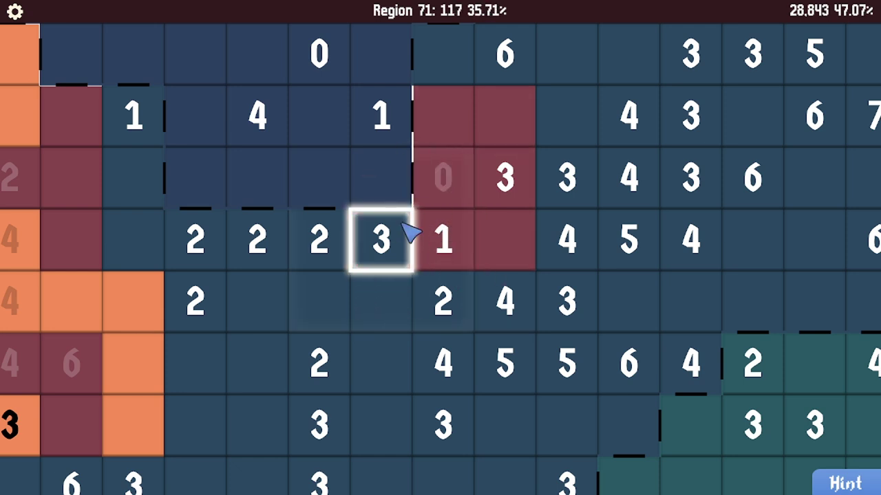
pyautogui.click(381, 239)
pyautogui.press('Left')
pyautogui.press('Down')
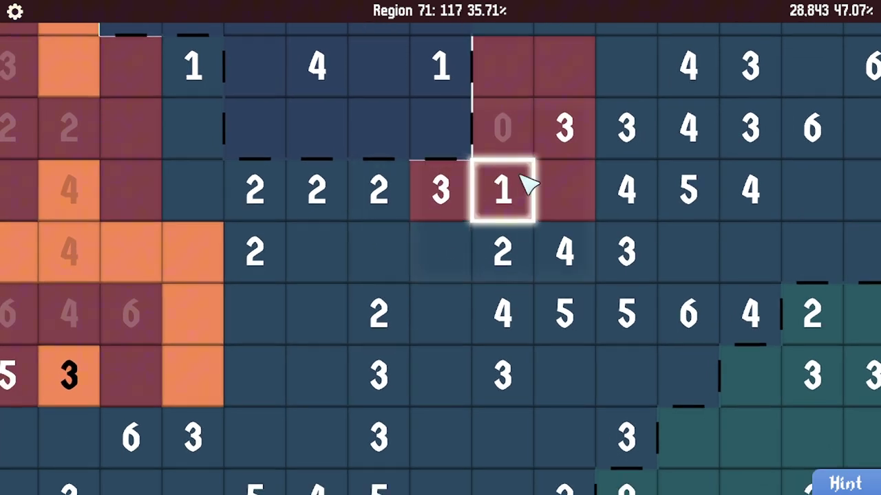
pyautogui.press('Right')
pyautogui.press('Up')
pyautogui.click(566, 220)
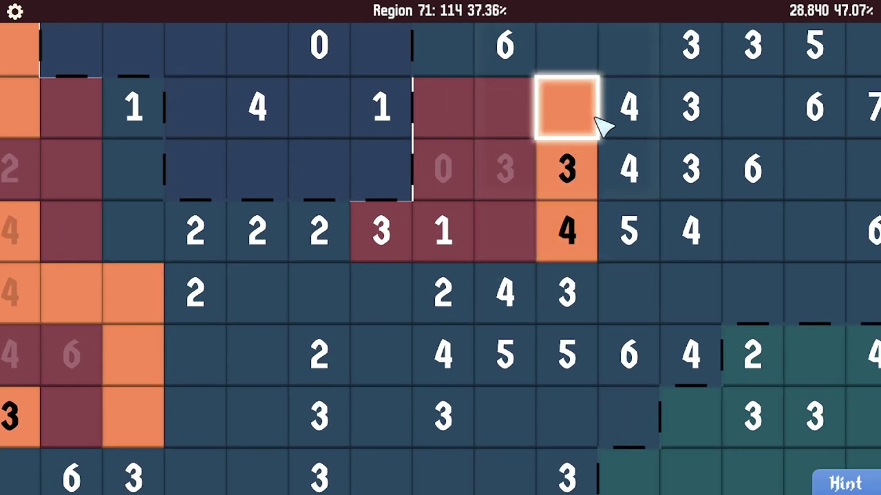
pyautogui.click(628, 108)
pyautogui.moveTo(628, 170); pyautogui.dragTo(628, 232)
pyautogui.press('Down')
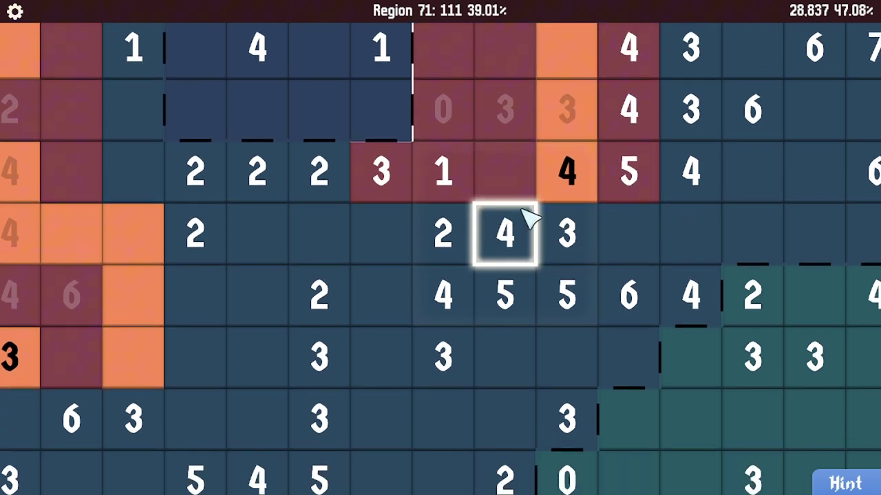
pyautogui.press('Right')
pyautogui.press('Down')
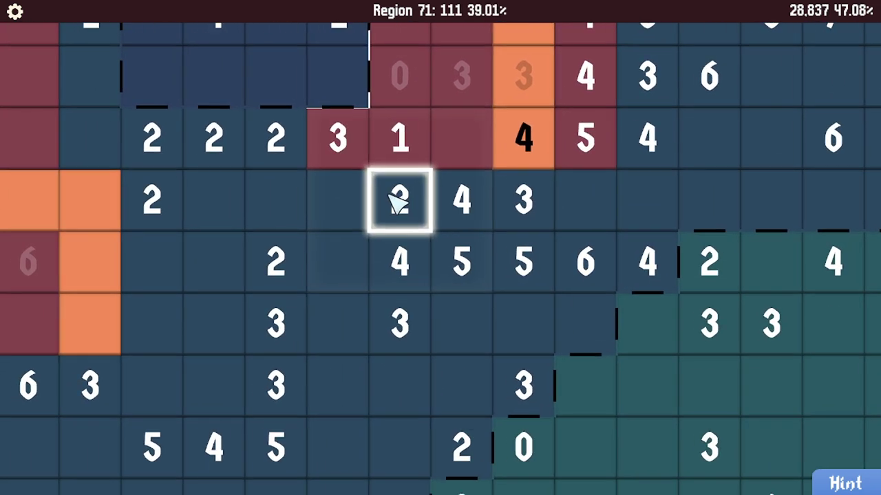
pyautogui.press('Left')
pyautogui.press('Left')
pyautogui.press('Left')
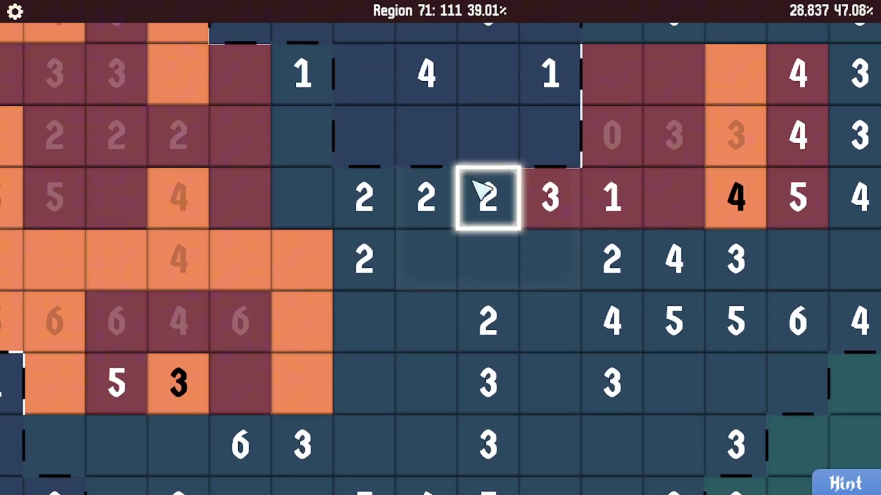
pyautogui.press('Up')
pyautogui.press('Up')
pyautogui.press('Up')
pyautogui.press('Right')
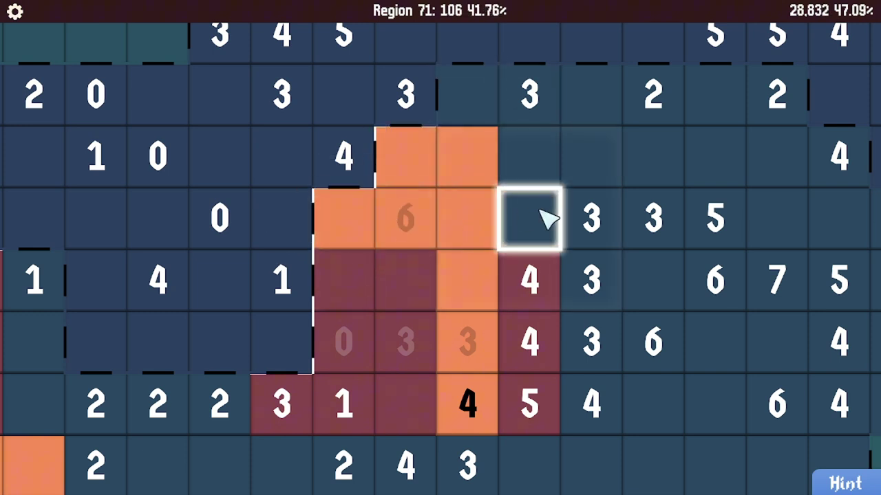
pyautogui.press('Right')
pyautogui.press('Down')
pyautogui.press('Down')
pyautogui.press('Down')
pyautogui.press('Down')
pyautogui.press('Up')
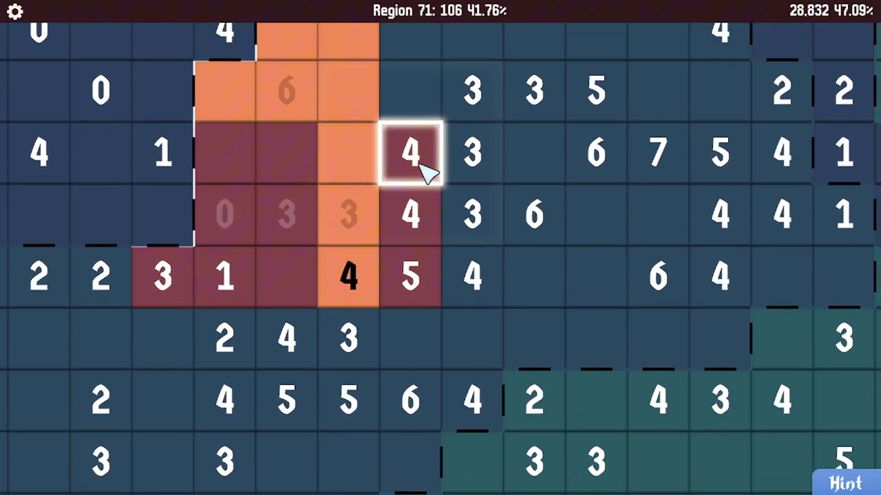
pyautogui.press('Up')
pyautogui.press('Up')
pyautogui.press('Right')
pyautogui.press('Right')
pyautogui.press('Down')
pyautogui.press('Down')
pyautogui.press('Down')
pyautogui.press('Down')
pyautogui.press('Right')
pyautogui.press('Down')
pyautogui.press('Down')
pyautogui.press('Down')
pyautogui.press('Left')
pyautogui.press('Left')
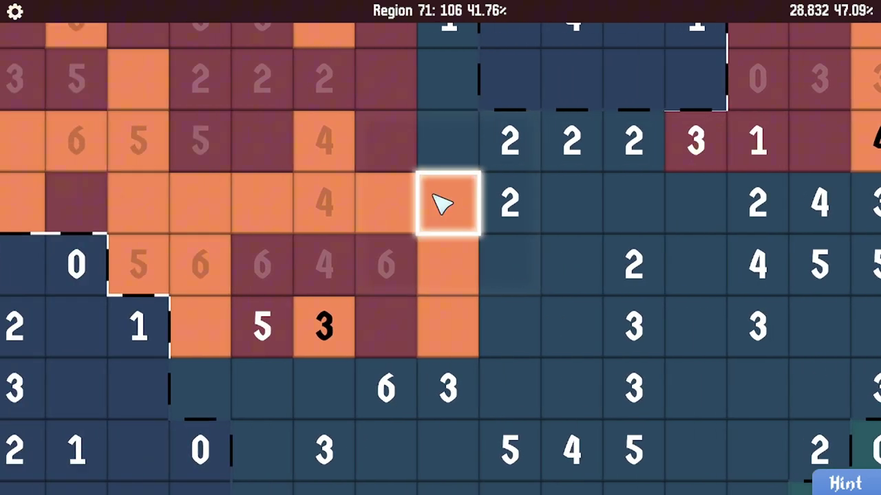
pyautogui.press('Left')
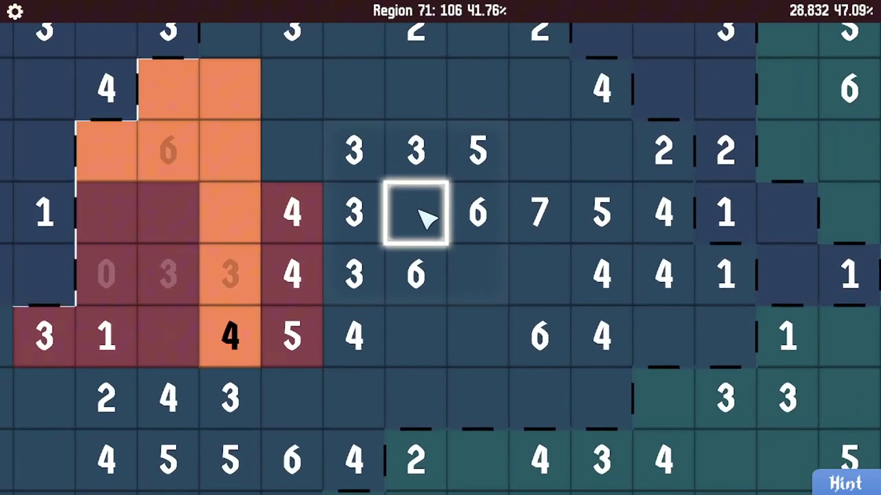
pyautogui.scroll(2, 430, 216)
pyautogui.scroll(2, 429, 217)
pyautogui.scroll(2, 430, 217)
pyautogui.scroll(2, 430, 217)
pyautogui.scroll(-2, 430, 216)
pyautogui.scroll(-2, 430, 217)
pyautogui.scroll(-1, 430, 217)
pyautogui.scroll(-1, 430, 217)
pyautogui.scroll(-2, 430, 217)
pyautogui.scroll(-2, 430, 217)
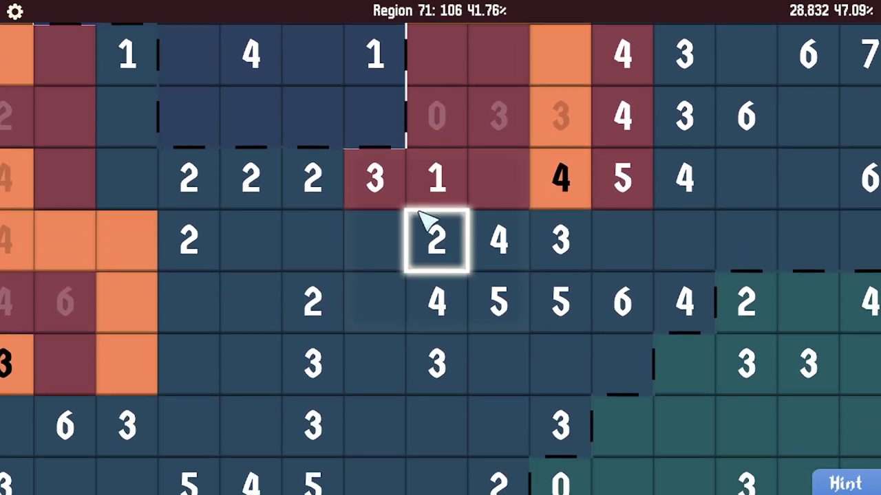
pyautogui.scroll(-1, 430, 216)
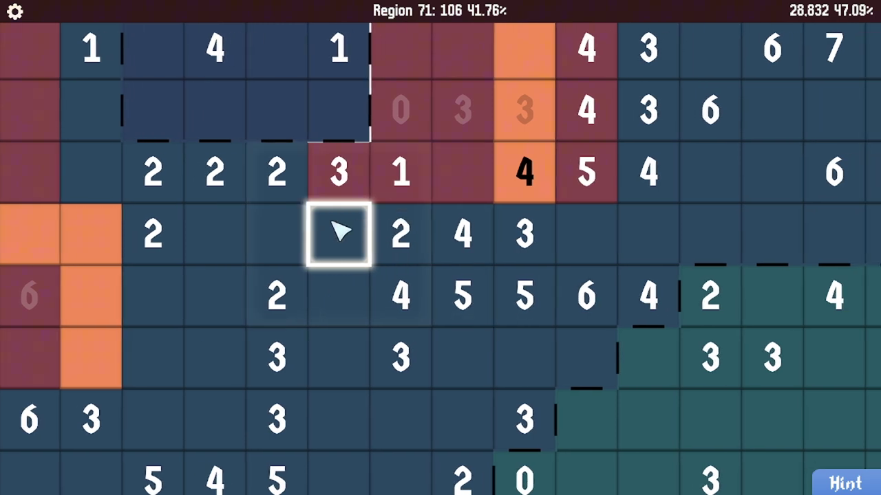
pyautogui.hscroll(-2, 437, 224)
pyautogui.hscroll(-1, 386, 224)
pyautogui.hscroll(-2, 357, 224)
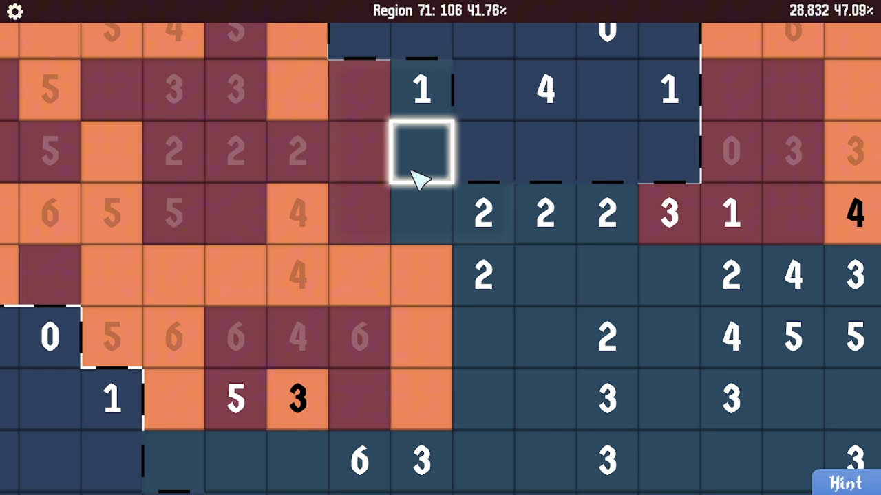
pyautogui.press('Right')
pyautogui.press('Right')
pyautogui.press('Down')
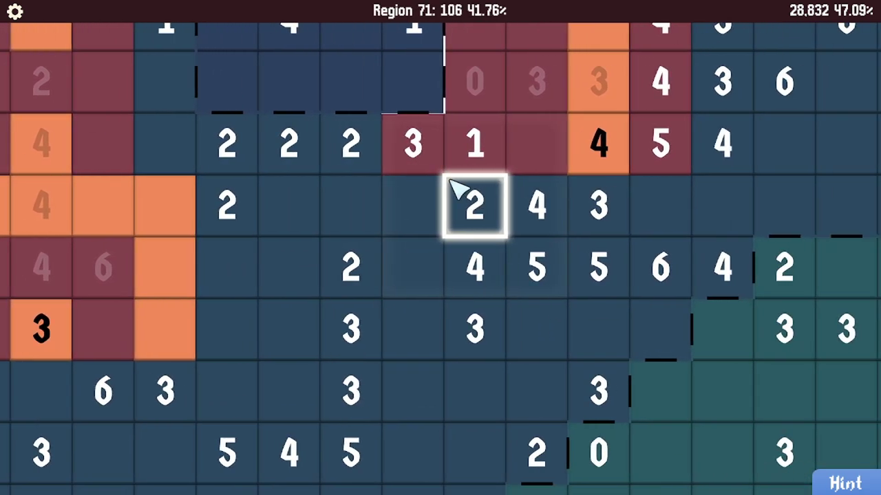
pyautogui.press('Right')
pyautogui.press('Down')
pyautogui.press('Right')
pyautogui.press('Down')
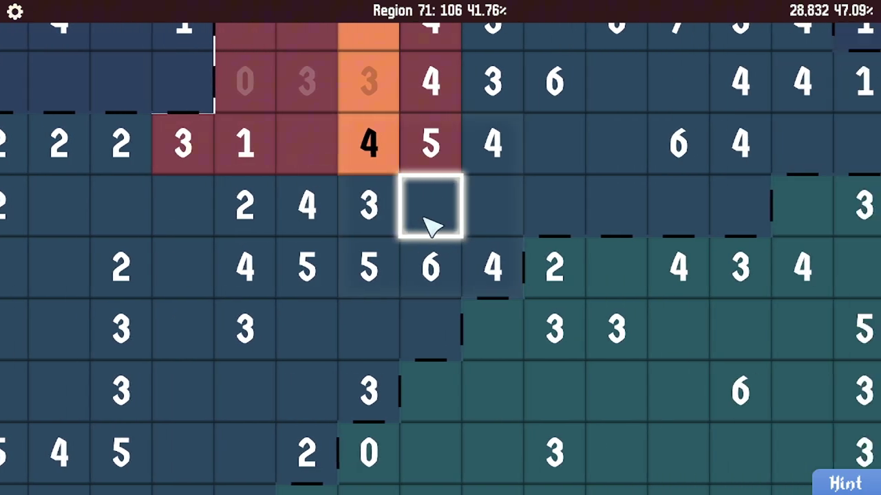
pyautogui.press('Up')
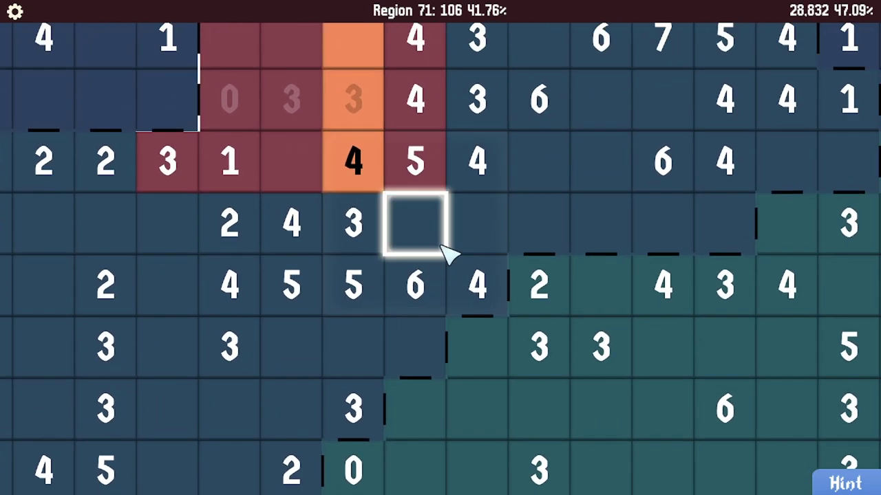
pyautogui.press('Up')
pyautogui.press('Up')
pyautogui.press('Up')
pyautogui.press('Up')
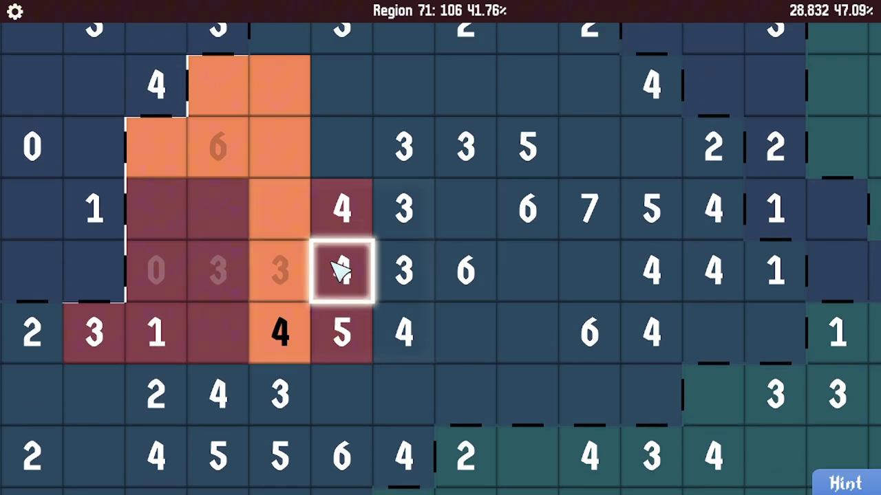
pyautogui.press('Left')
pyautogui.press('Up')
pyautogui.press('Up')
pyautogui.press('Up')
pyautogui.press('Up')
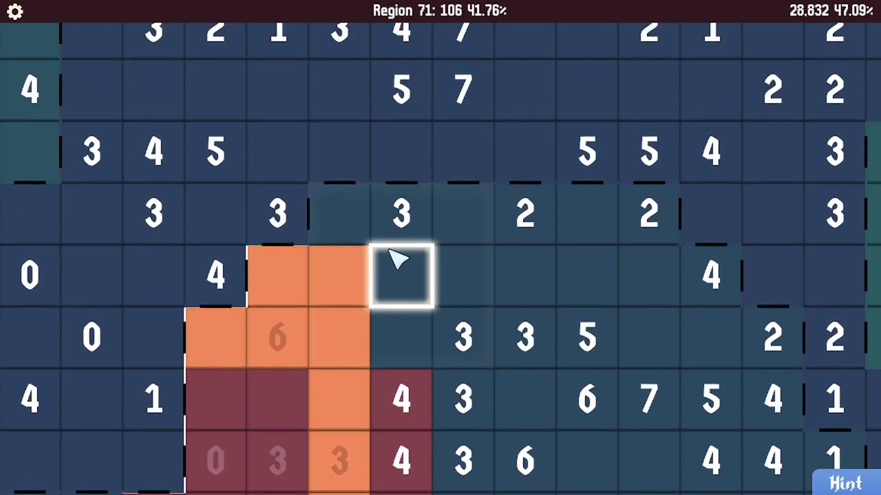
pyautogui.press('Down')
pyautogui.press('Down')
pyautogui.press('Down')
pyautogui.press('Right')
pyautogui.press('Left')
pyautogui.press('Left')
pyautogui.press('Down')
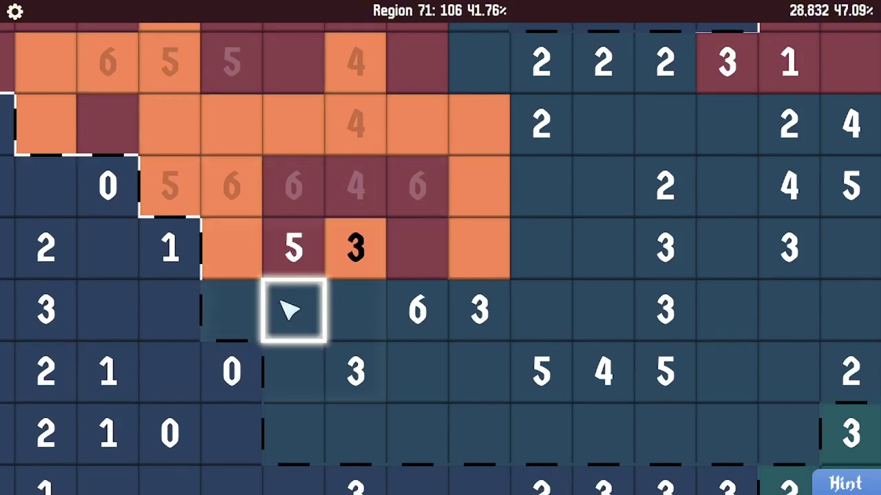
pyautogui.scroll(-3, 393, 335)
pyautogui.scroll(3, 311, 272)
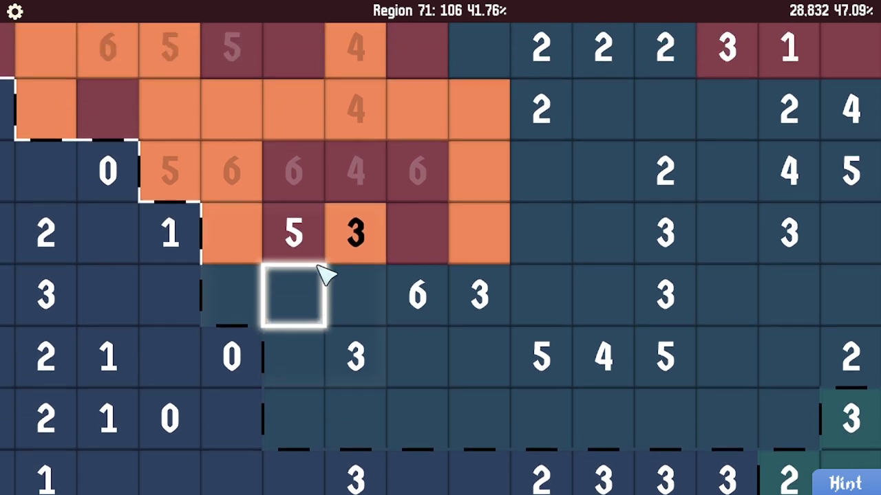
pyautogui.hscroll(-3, 207, 220)
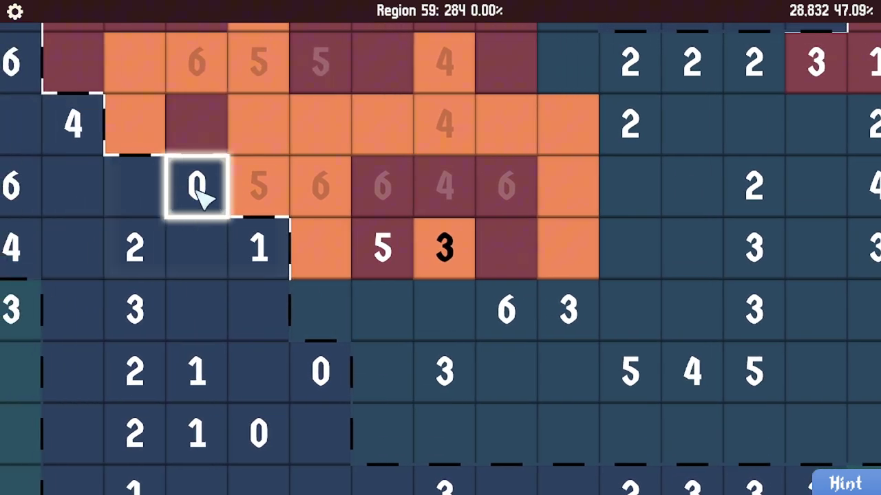
# Fill the blank cells around the 0, 1 and 2 clues red, down to the bottom row
pyautogui.click(196, 187)
pyautogui.click(135, 248)
pyautogui.scroll(-1, 330, 375)
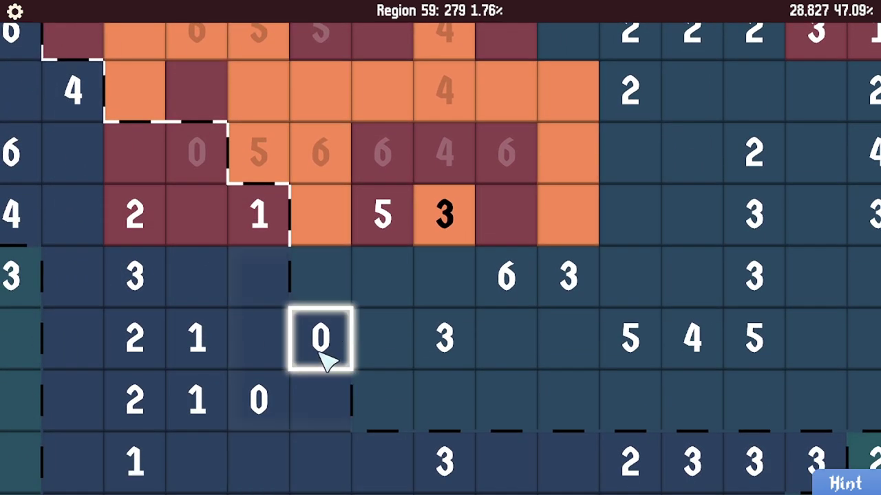
pyautogui.click(321, 338)
pyautogui.click(258, 344)
pyautogui.click(265, 399)
pyautogui.click(226, 386)
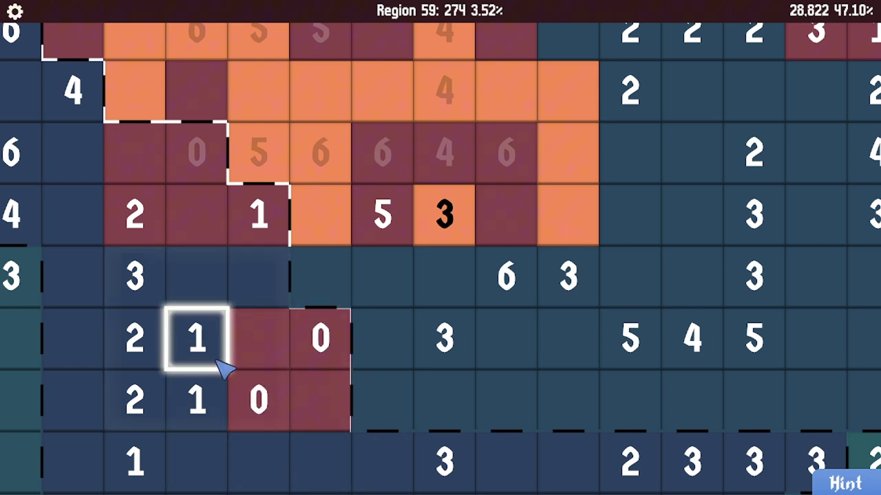
pyautogui.click(196, 399)
pyautogui.click(207, 461)
pyautogui.click(289, 461)
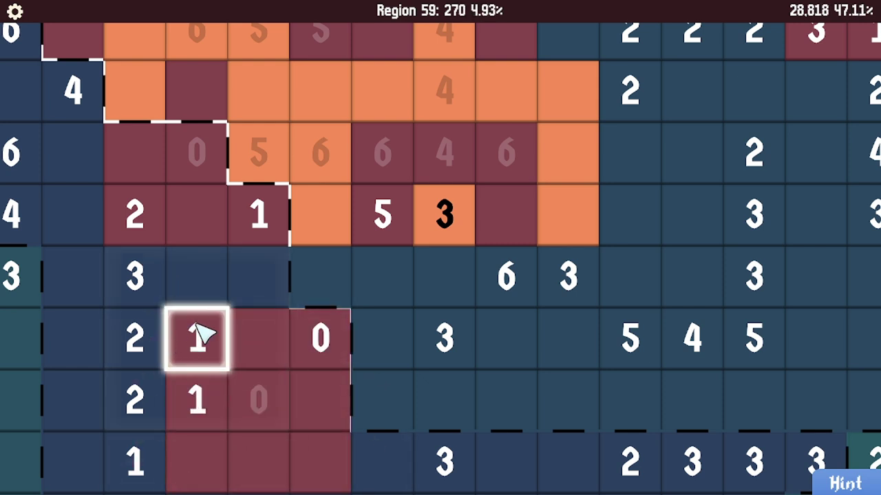
pyautogui.scroll(-3, 213, 309)
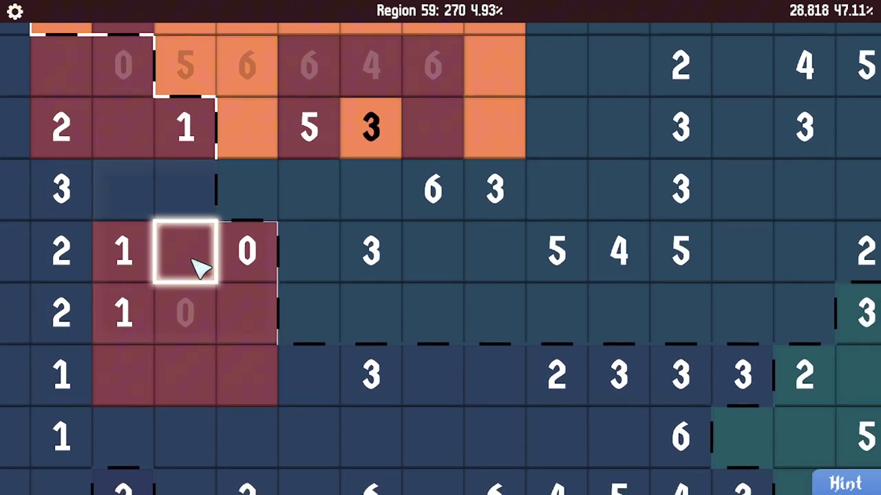
pyautogui.scroll(-3, 199, 267)
pyautogui.scroll(-4, 200, 271)
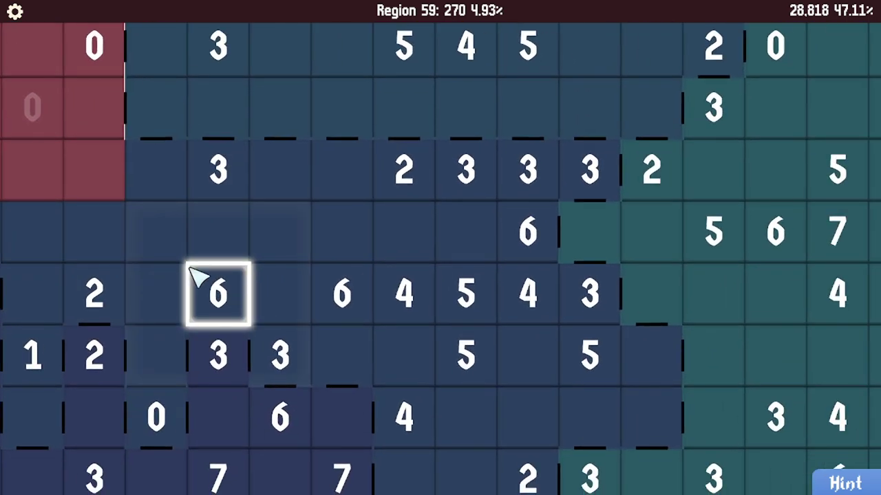
pyautogui.scroll(3, 199, 275)
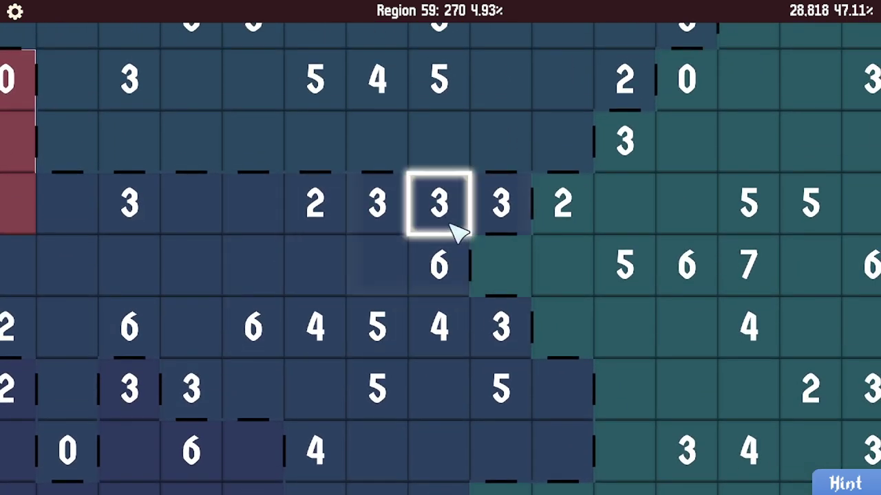
pyautogui.scroll(3, 451, 237)
pyautogui.scroll(3, 585, 268)
pyautogui.scroll(-4, 584, 248)
# Paint cells red in Regions 44 and 59, including an L shape and a column
pyautogui.click(564, 186)
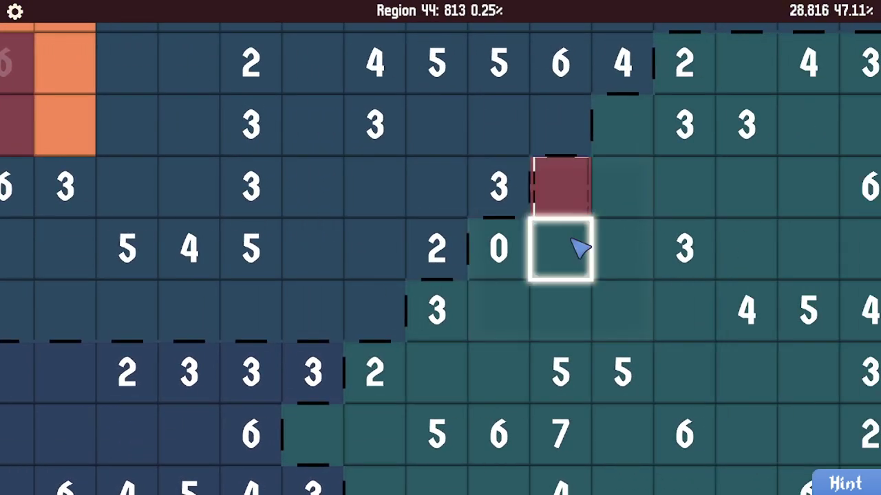
pyautogui.moveTo(571, 255)
pyautogui.mouseDown()
pyautogui.moveTo(561, 313)
pyautogui.moveTo(437, 313)
pyautogui.moveTo(494, 261)
pyautogui.mouseUp()
pyautogui.scroll(3, 494, 262)
pyautogui.scroll(3, 440, 262)
pyautogui.scroll(3, 427, 255)
pyautogui.scroll(2, 435, 274)
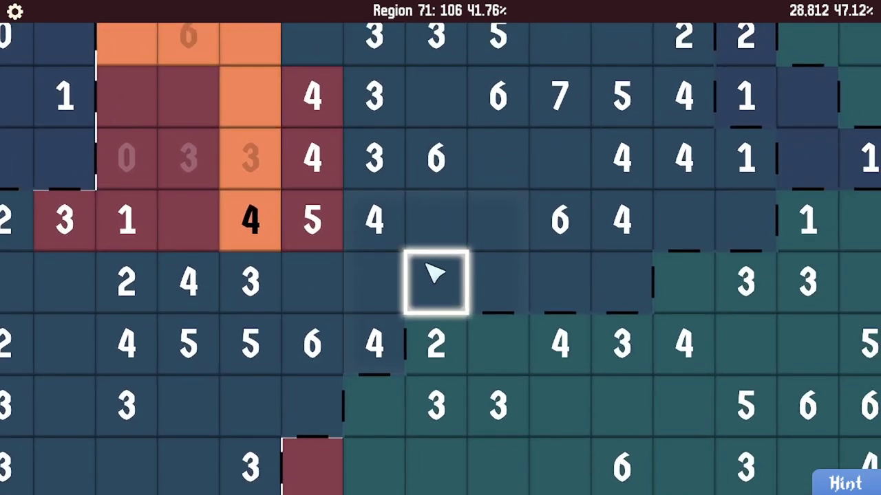
pyautogui.scroll(3, 435, 274)
pyautogui.scroll(3, 372, 261)
pyautogui.scroll(3, 386, 234)
pyautogui.scroll(3, 398, 210)
pyautogui.moveTo(564, 275)
pyautogui.mouseDown()
pyautogui.moveTo(564, 199)
pyautogui.moveTo(465, 232)
pyautogui.mouseUp()
pyautogui.click(447, 247)
pyautogui.click(502, 307)
pyautogui.click(506, 251)
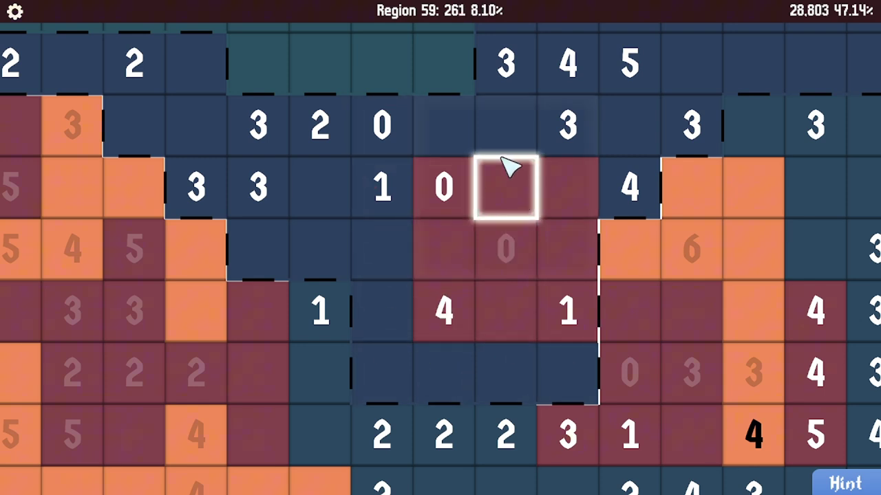
pyautogui.moveTo(506, 189); pyautogui.dragTo(444, 127)
pyautogui.moveTo(382, 127); pyautogui.dragTo(381, 248)
pyautogui.scroll(-2, 415, 310)
pyautogui.scroll(-2, 417, 297)
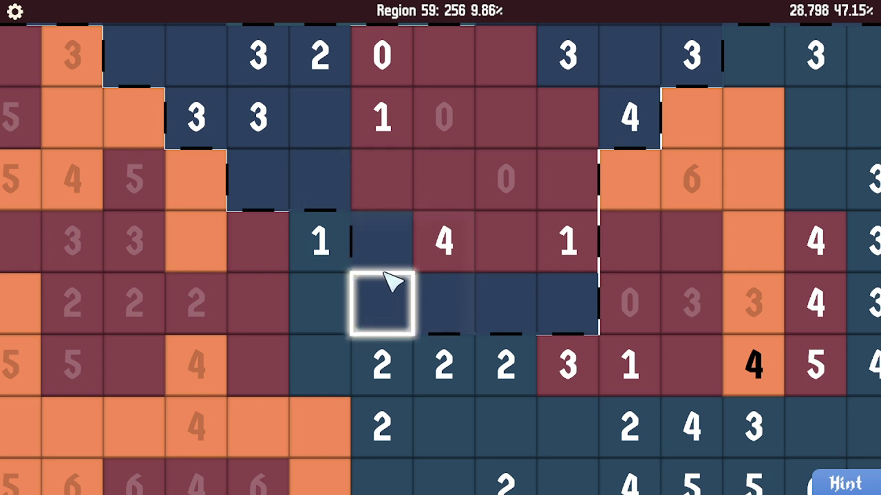
# Fill a row of five cells orange and colour the cells near the 2 and 0 clues
pyautogui.rightClick(385, 245)
pyautogui.rightClick(385, 303)
pyautogui.rightClick(444, 303)
pyautogui.rightClick(536, 294)
pyautogui.rightClick(567, 303)
pyautogui.scroll(-2, 412, 255)
pyautogui.scroll(-1, 418, 262)
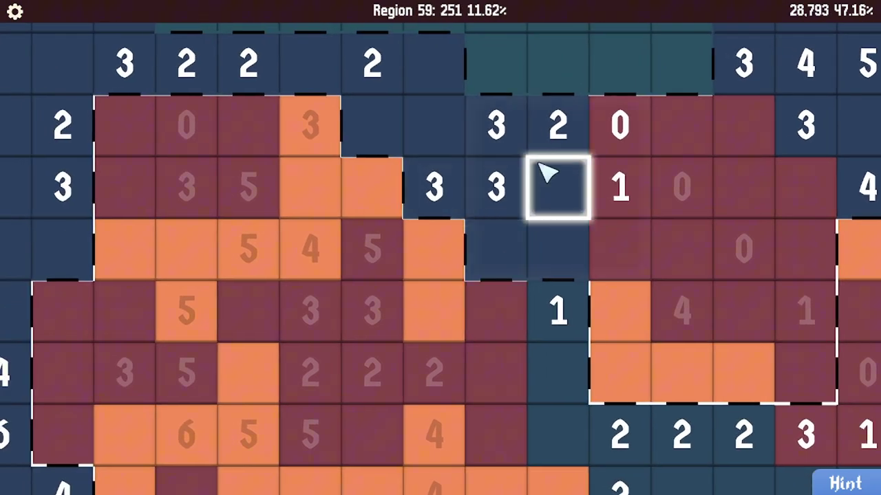
pyautogui.rightClick(557, 124)
pyautogui.rightClick(557, 186)
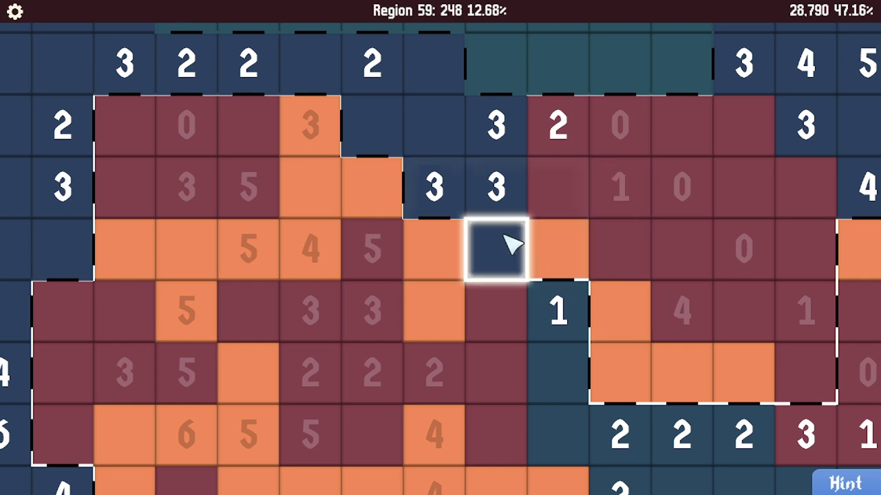
# Colour both 3 cells orange, fill three cells red, and turn two dark cells orange
pyautogui.click(495, 124)
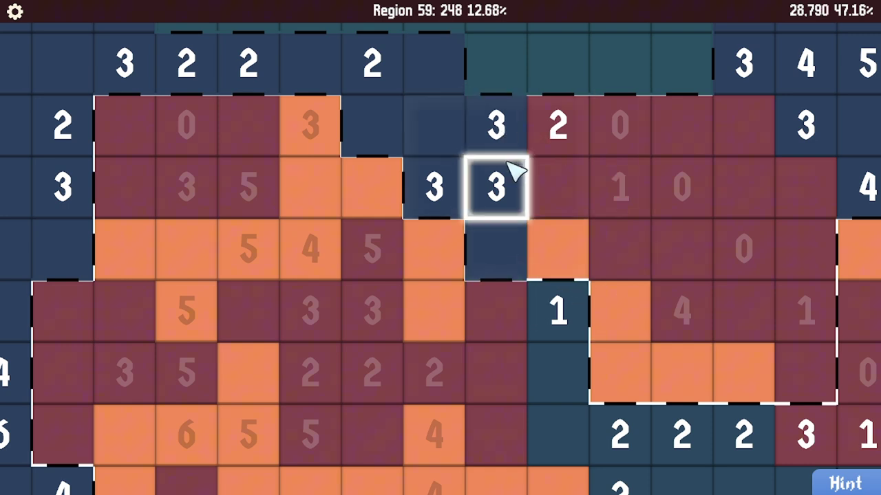
pyautogui.click(495, 186)
pyautogui.rightClick(495, 248)
pyautogui.rightClick(433, 186)
pyautogui.rightClick(433, 124)
pyautogui.click(440, 76)
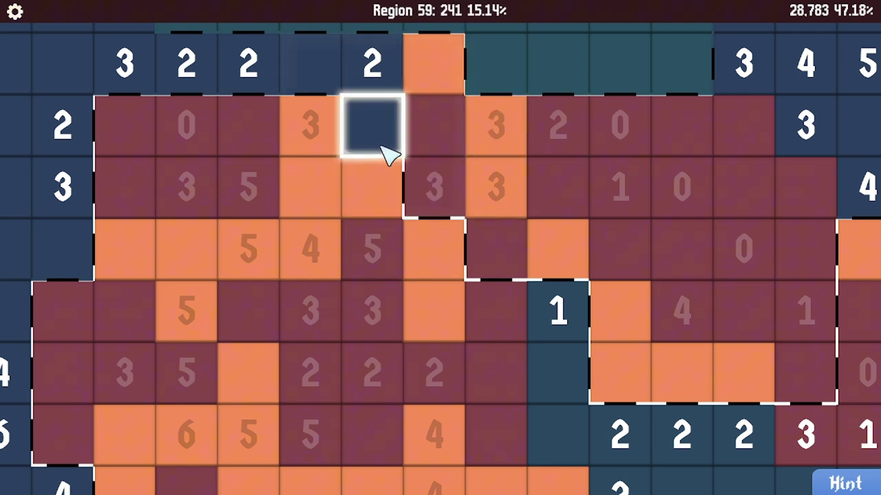
pyautogui.click(375, 127)
pyautogui.scroll(-2, 454, 138)
# Fill two top-row cells red, make two cells orange, and fill the 2 and 3 cells dark red
pyautogui.click(551, 128)
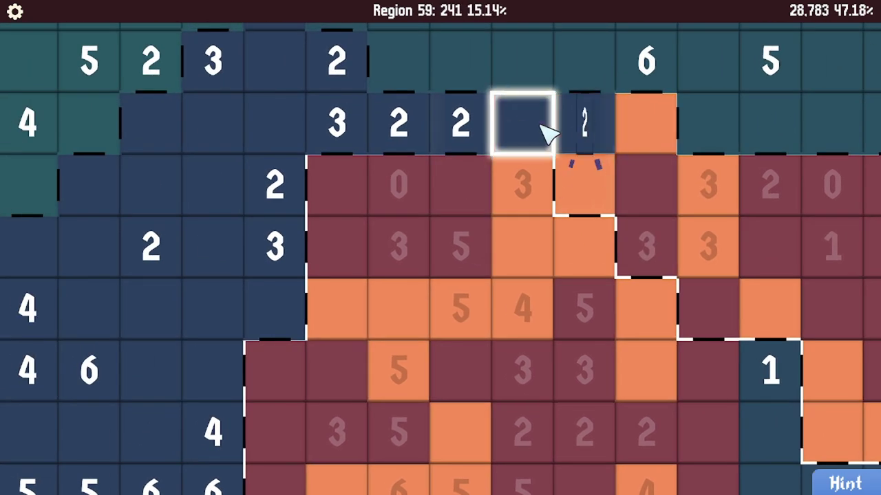
pyautogui.click(583, 124)
pyautogui.rightClick(583, 124)
pyautogui.rightClick(522, 124)
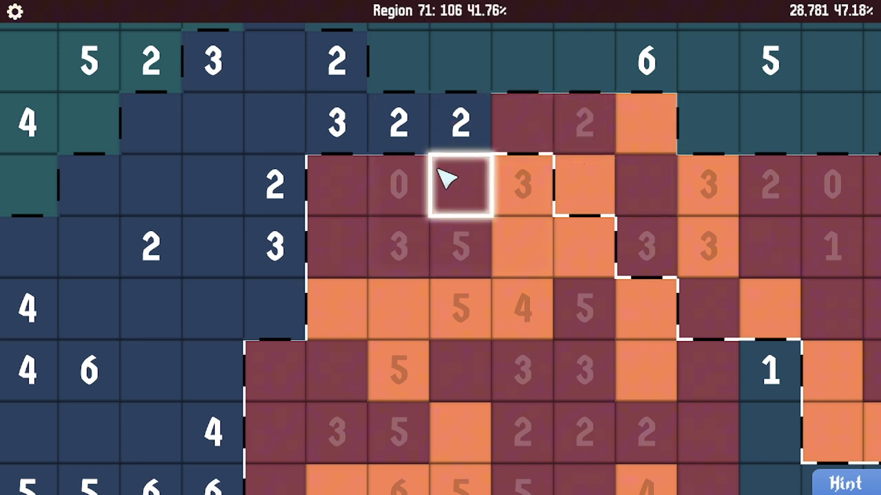
pyautogui.click(522, 179)
pyautogui.click(460, 124)
pyautogui.click(461, 124)
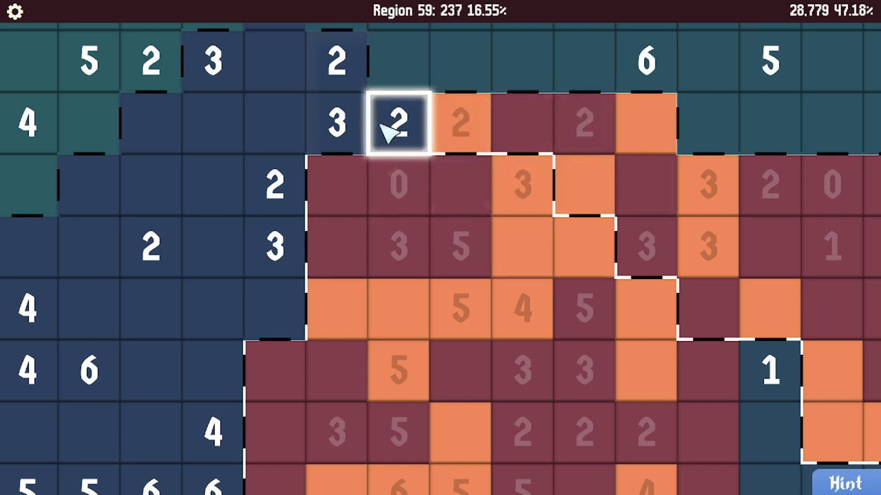
pyautogui.hscroll(-2, 354, 137)
pyautogui.click(395, 62)
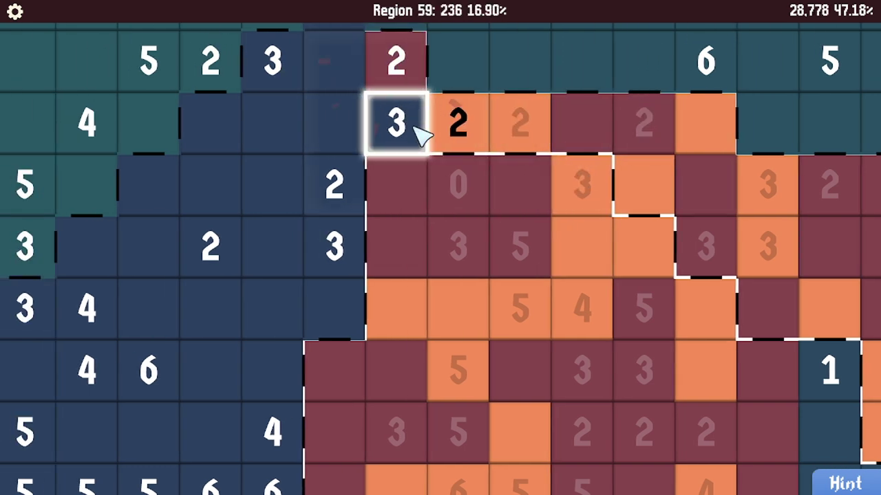
pyautogui.click(396, 124)
pyautogui.scroll(2, 440, 138)
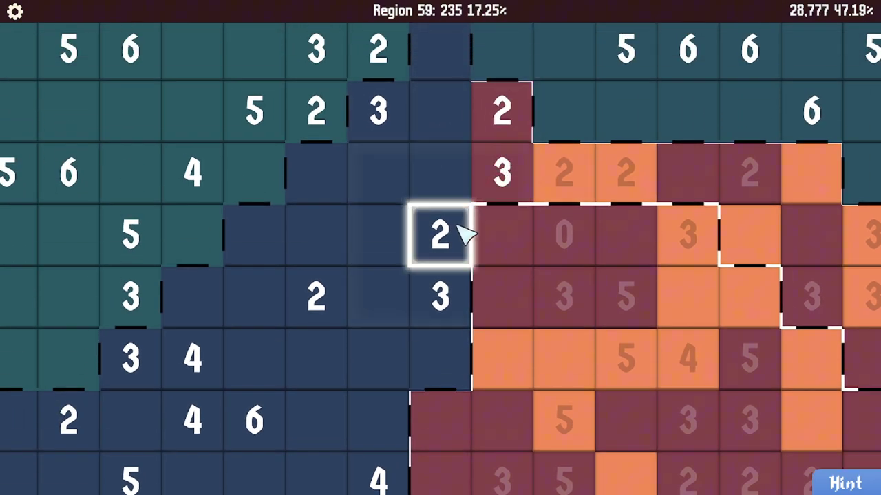
pyautogui.scroll(-5, 454, 224)
pyautogui.hscroll(5, 454, 224)
pyautogui.scroll(-3, 447, 221)
pyautogui.scroll(-3, 447, 220)
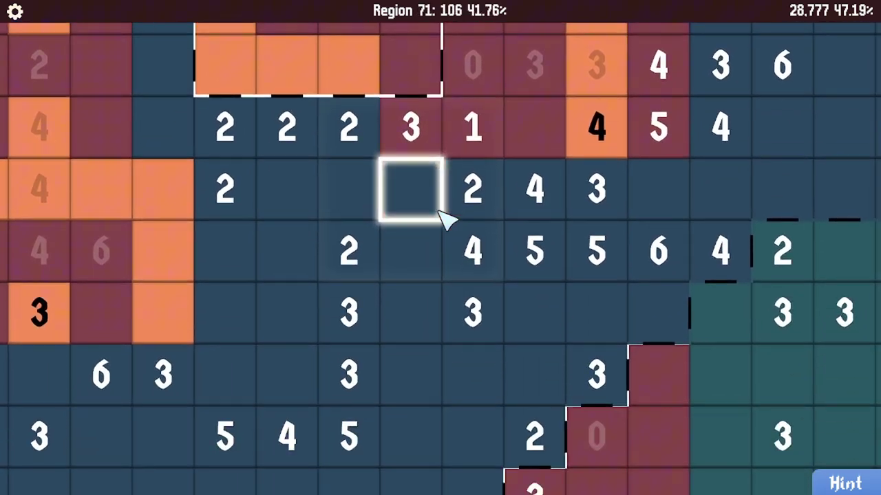
pyautogui.hscroll(3, 447, 221)
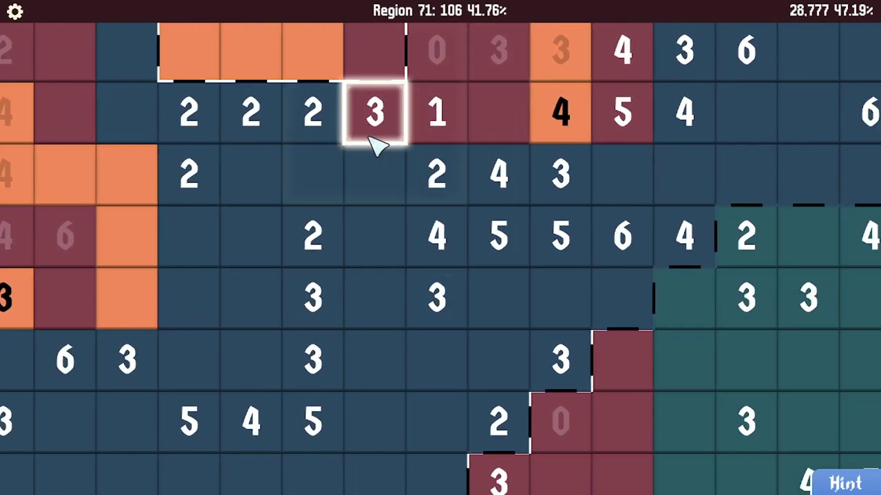
pyautogui.hscroll(-3, 337, 131)
pyautogui.hscroll(-4, 361, 141)
pyautogui.scroll(2, 361, 141)
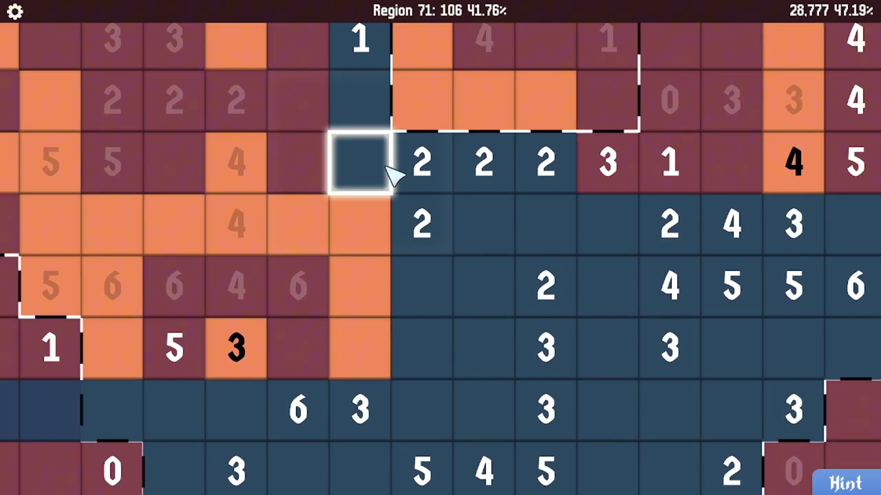
# Paint seven cells maroon in one stroke, then fill the 2 cell orange and two more maroon
pyautogui.moveTo(360, 162)
pyautogui.mouseDown()
pyautogui.moveTo(484, 165)
pyautogui.moveTo(483, 285)
pyautogui.moveTo(421, 224)
pyautogui.mouseUp()
pyautogui.hscroll(3, 454, 200)
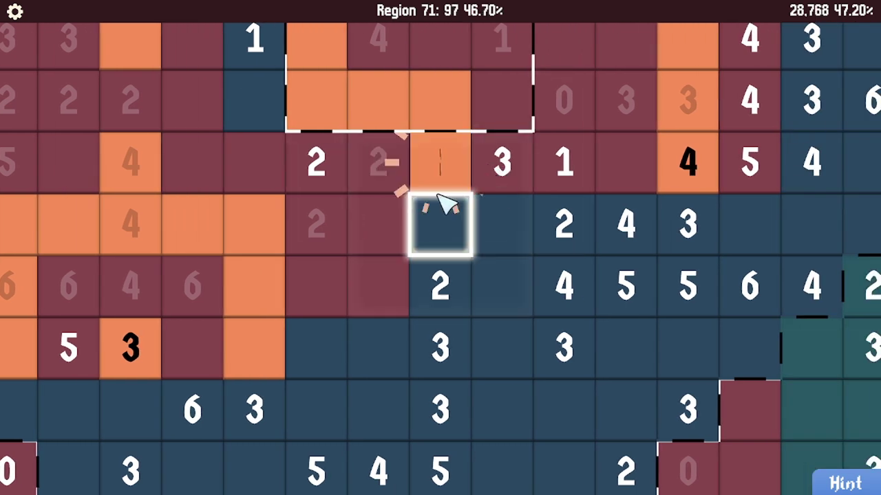
pyautogui.click(502, 223)
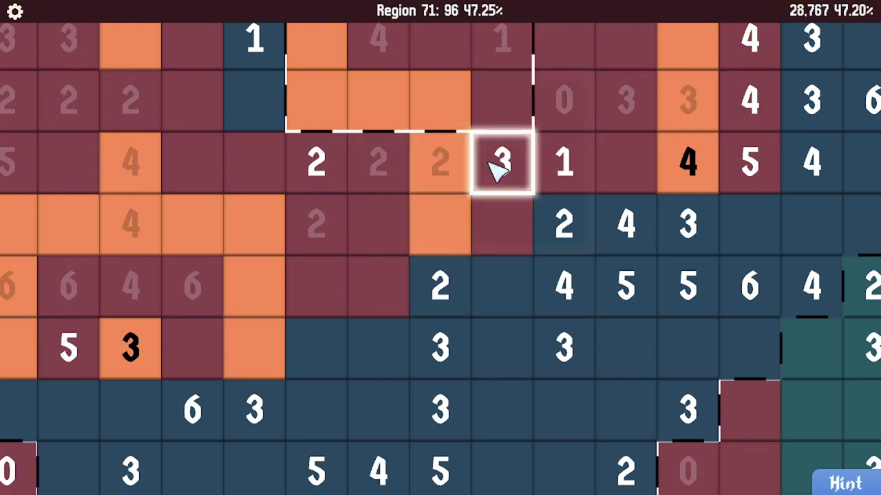
pyautogui.rightClick(564, 223)
pyautogui.click(625, 224)
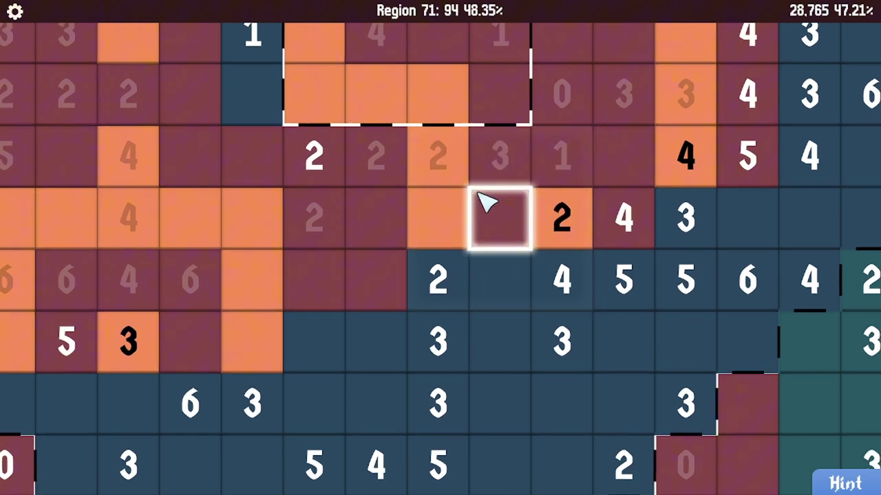
pyautogui.scroll(-3, 495, 227)
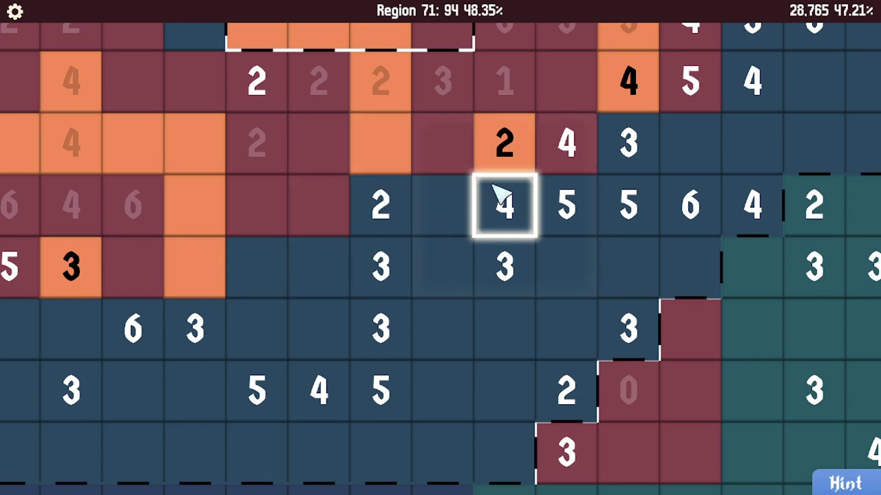
# Pan around the painting and reveal one more Region 71 cell, leaving 92
pyautogui.moveTo(580, 150); pyautogui.dragTo(536, 165)
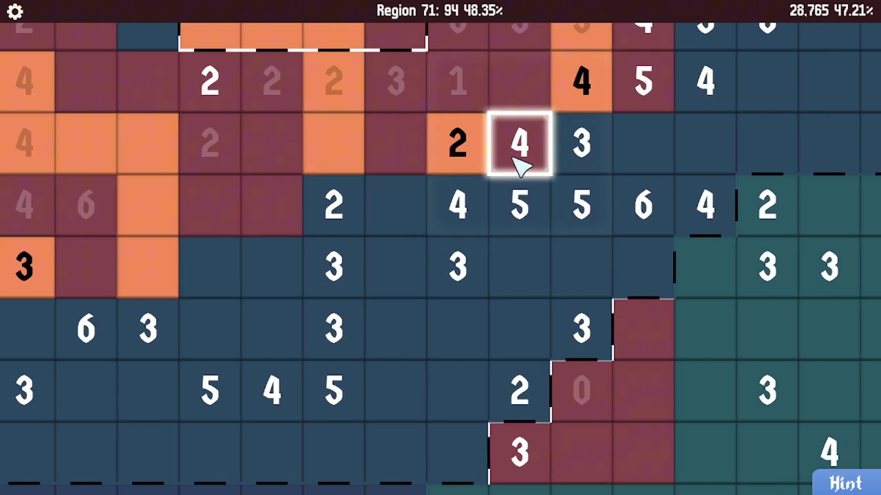
pyautogui.scroll(-3, 519, 165)
pyautogui.moveTo(338, 213); pyautogui.dragTo(514, 148)
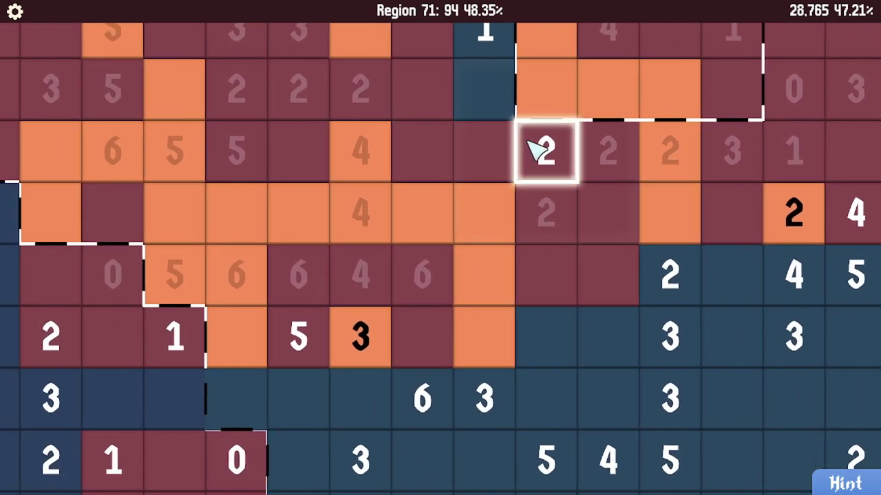
pyautogui.scroll(-3, 494, 138)
pyautogui.click(491, 231)
pyautogui.scroll(3, 440, 275)
pyautogui.scroll(-3, 357, 249)
pyautogui.moveTo(358, 249); pyautogui.dragTo(275, 249)
pyautogui.scroll(3, 358, 249)
pyautogui.scroll(-3, 358, 249)
pyautogui.moveTo(413, 234); pyautogui.dragTo(447, 196)
pyautogui.scroll(3, 448, 196)
pyautogui.moveTo(482, 147)
pyautogui.mouseDown()
pyautogui.moveTo(454, 172)
pyautogui.moveTo(399, 196)
pyautogui.moveTo(385, 255)
pyautogui.moveTo(331, 248)
pyautogui.moveTo(340, 254)
pyautogui.mouseUp()
pyautogui.scroll(-3, 330, 253)
pyautogui.scroll(3, 341, 255)
pyautogui.scroll(-3, 272, 191)
pyautogui.moveTo(316, 192)
pyautogui.mouseDown()
pyautogui.moveTo(330, 210)
pyautogui.moveTo(317, 227)
pyautogui.moveTo(296, 230)
pyautogui.mouseUp()
pyautogui.scroll(3, 330, 210)
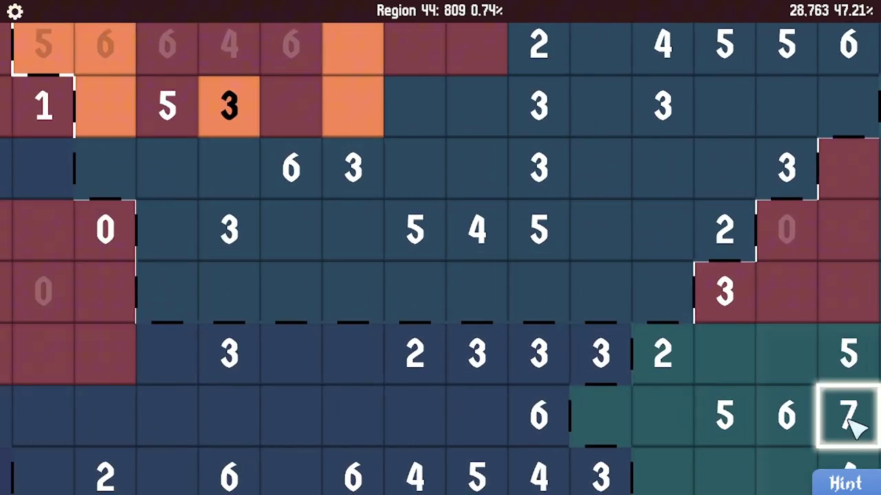
# Fill orange cells around region 71's 4 clues, including a row of three
pyautogui.moveTo(850, 475); pyautogui.dragTo(441, 275)
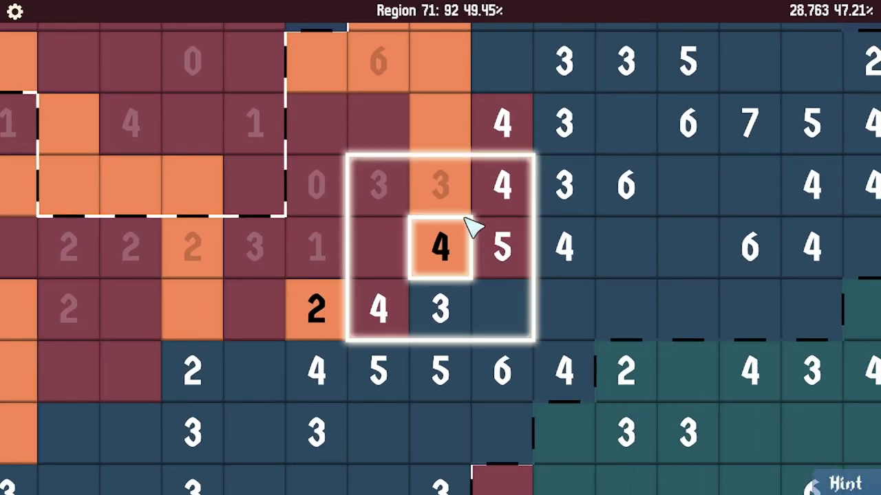
pyautogui.click(454, 313)
pyautogui.click(373, 369)
pyautogui.moveTo(419, 300); pyautogui.dragTo(386, 275)
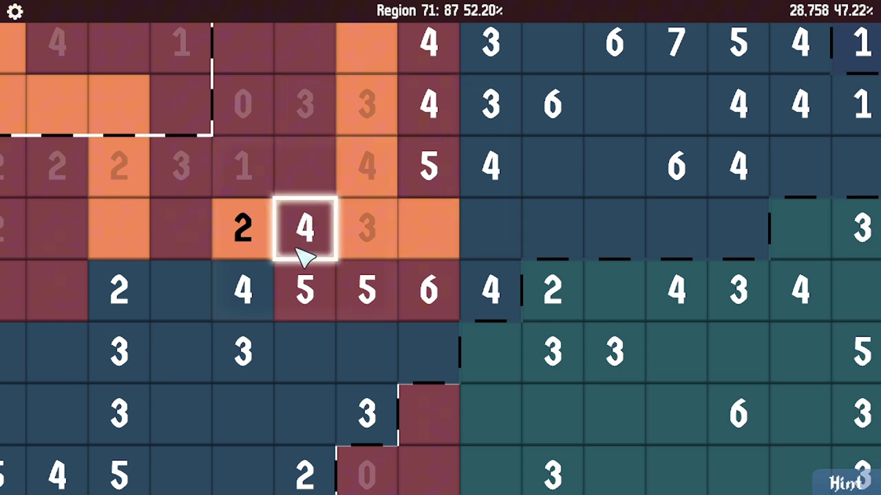
pyautogui.click(244, 290)
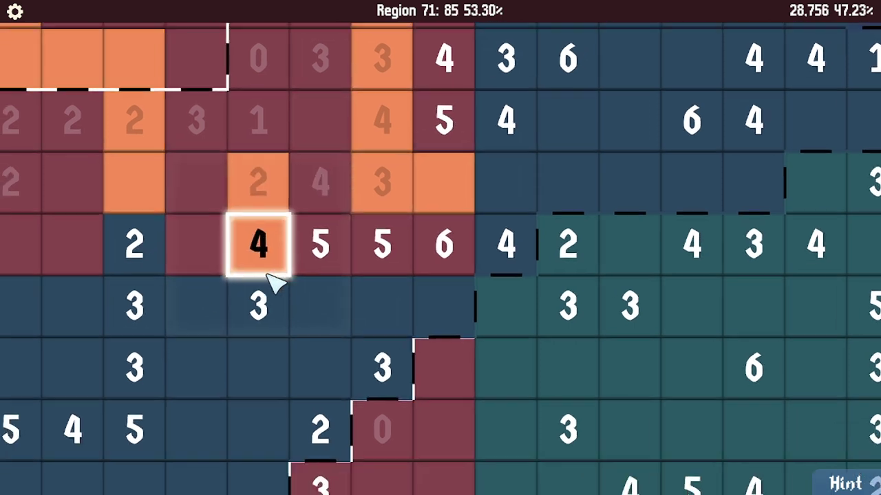
pyautogui.moveTo(220, 289); pyautogui.dragTo(289, 275)
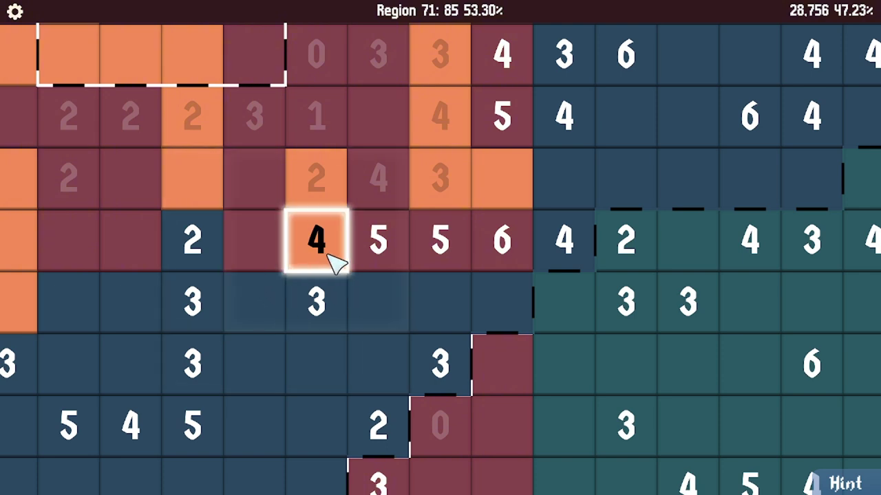
pyautogui.moveTo(380, 304); pyautogui.dragTo(505, 304)
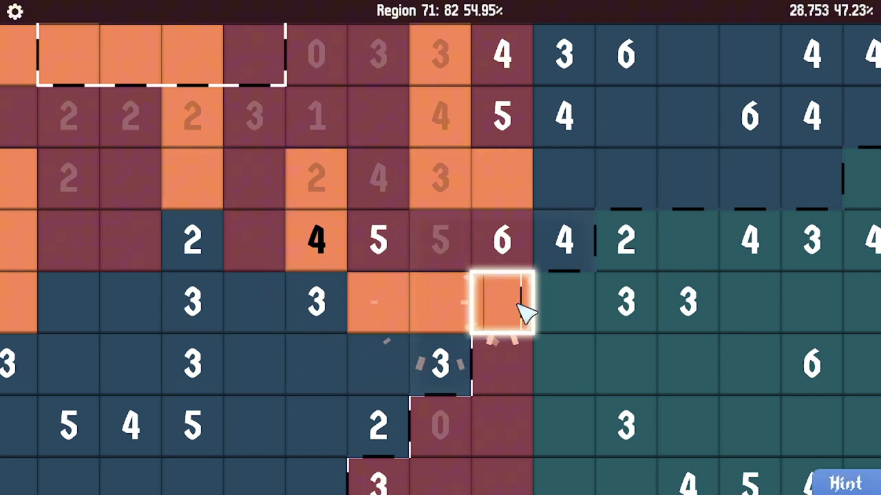
# Fill the 5 and 3 clue cells and a three-cell row burgundy
pyautogui.click(378, 240)
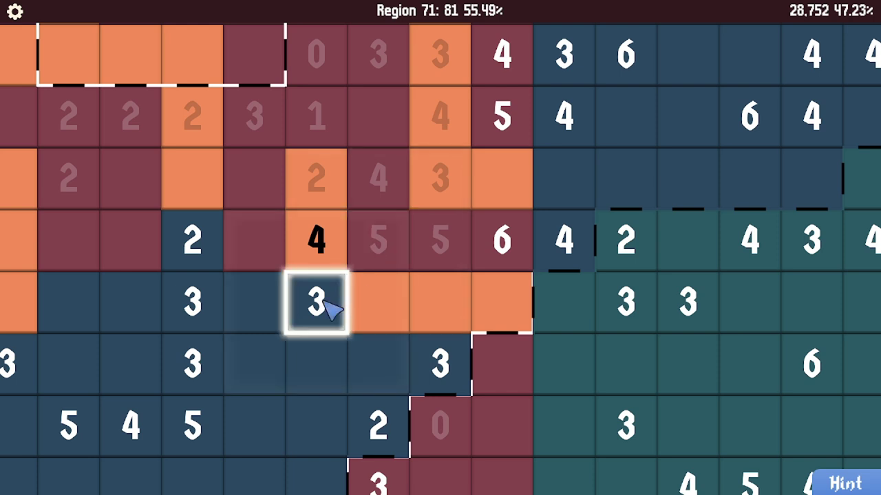
pyautogui.click(317, 303)
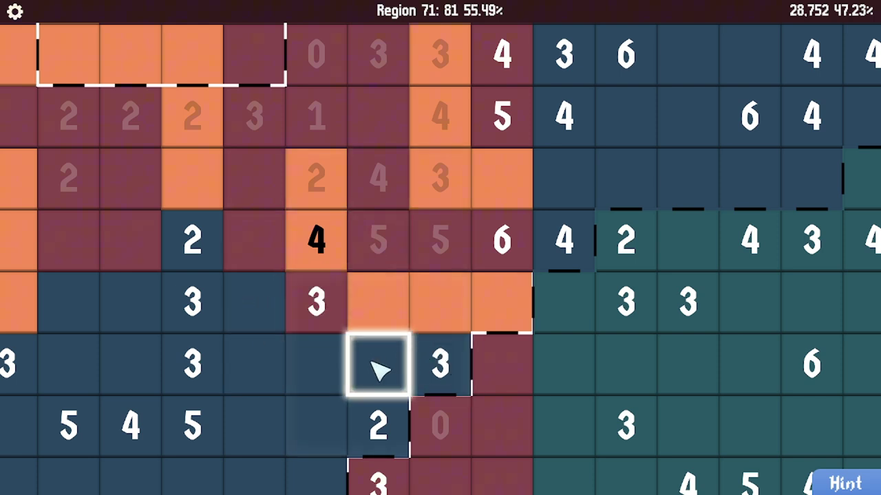
pyautogui.moveTo(440, 365); pyautogui.dragTo(378, 365)
pyautogui.click(324, 368)
# Fill several more region 71 cells, including an orange pair
pyautogui.press('Left')
pyautogui.click(447, 303)
pyautogui.click(413, 361)
pyautogui.click(454, 364)
pyautogui.press('Down')
pyautogui.click(450, 321)
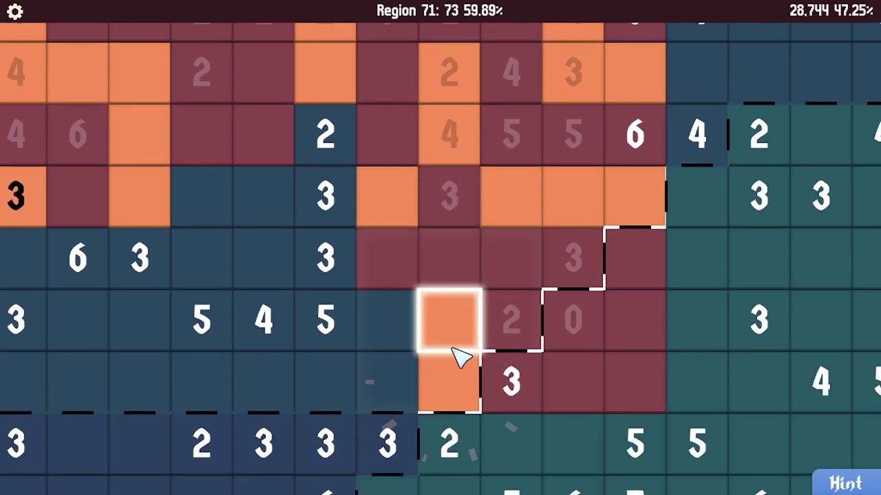
# Fill two dark blue cells, a maroon cell, two orange cells and two more maroon cells
pyautogui.press('Left')
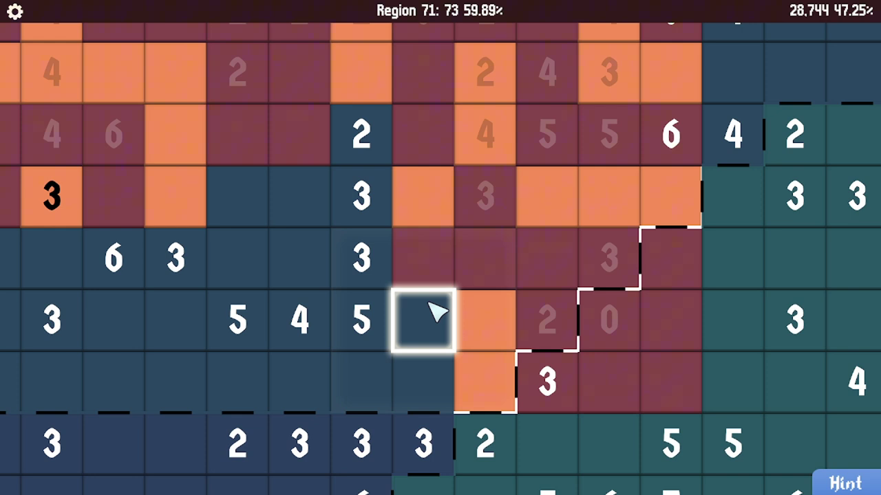
pyautogui.press('Left')
pyautogui.press('Up')
pyautogui.click(526, 148)
pyautogui.click(527, 210)
pyautogui.click(478, 219)
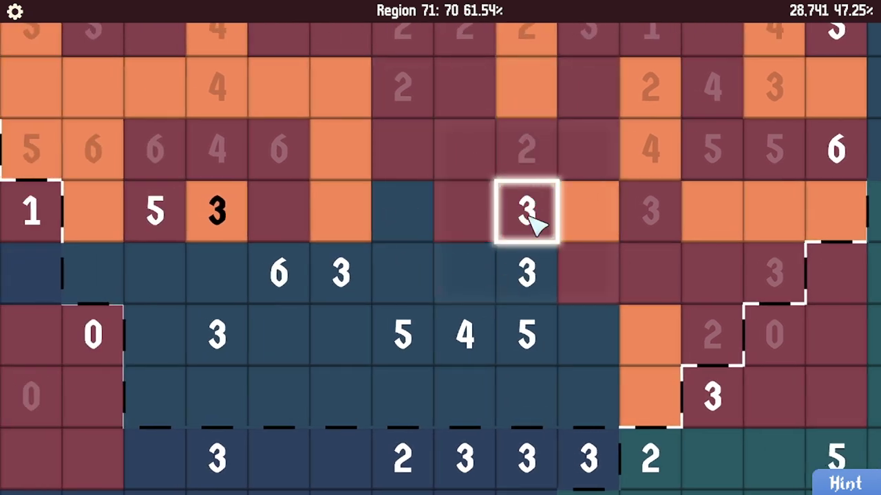
pyautogui.click(465, 271)
pyautogui.click(527, 272)
pyautogui.rightClick(465, 334)
pyautogui.rightClick(526, 334)
pyautogui.scroll(-1, 580, 333)
# Fill a row of orange cells, a maroon column of three and an orange column of three
pyautogui.click(526, 344)
pyautogui.click(588, 344)
pyautogui.click(467, 284)
pyautogui.rightClick(402, 220)
pyautogui.rightClick(403, 283)
pyautogui.rightClick(402, 344)
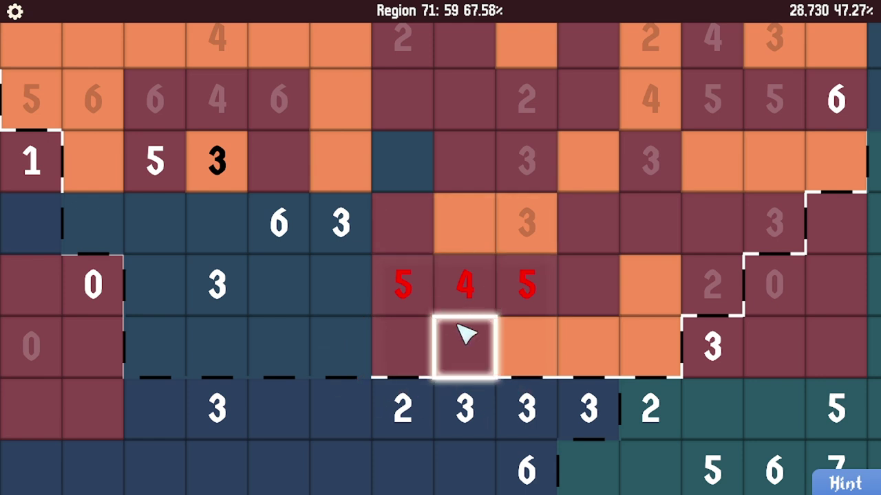
pyautogui.click(466, 344)
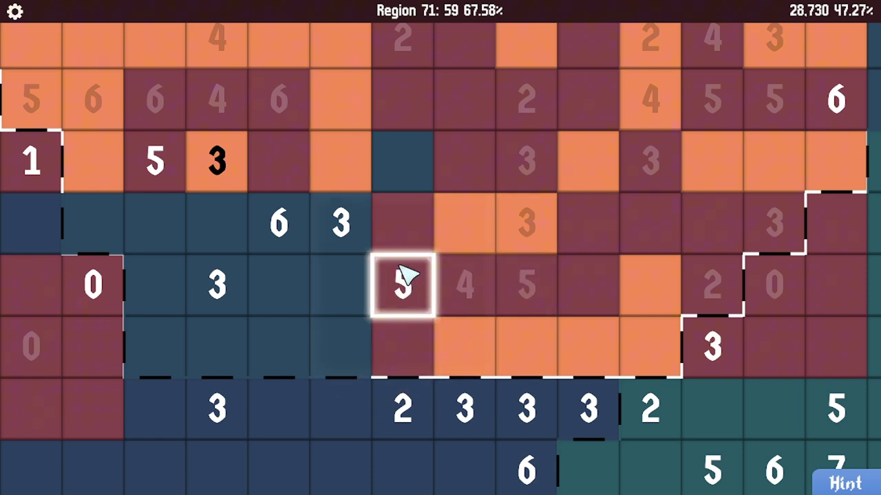
pyautogui.moveTo(341, 343); pyautogui.dragTo(340, 220)
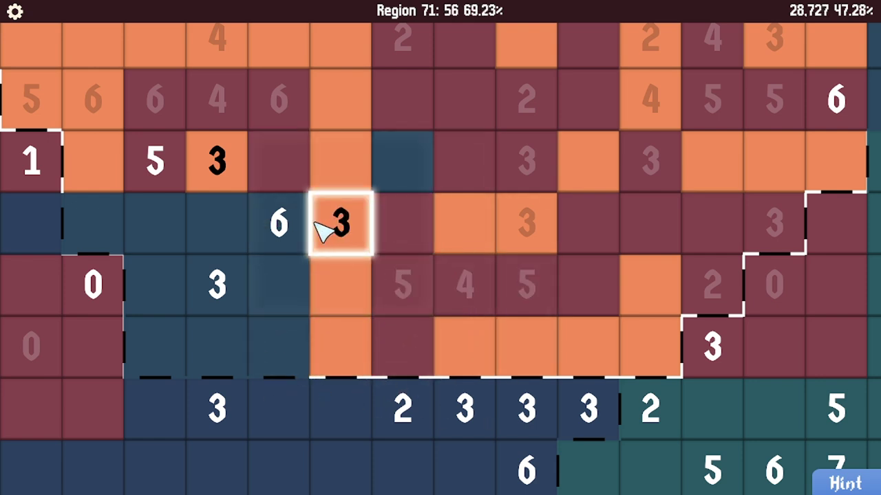
# Fill the orange 3 cell and an orange column, turning its bottom cell dark red
pyautogui.rightClick(289, 234)
pyautogui.click(403, 165)
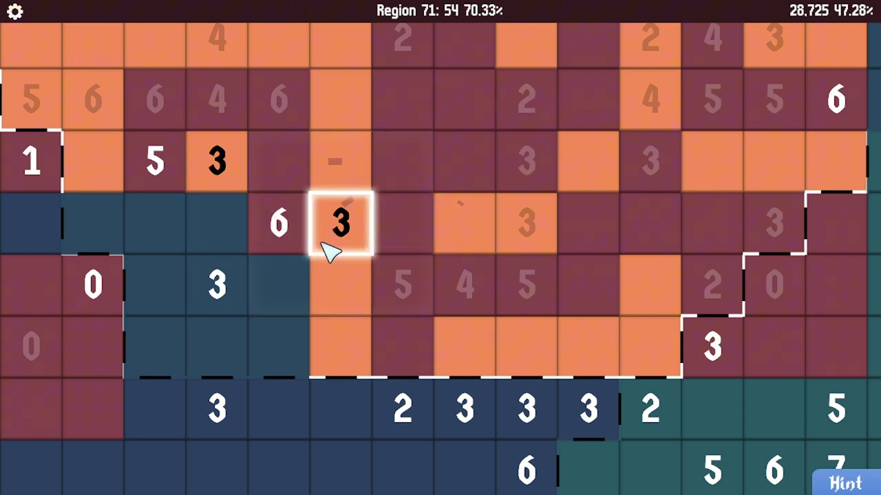
pyautogui.click(289, 286)
pyautogui.moveTo(217, 227); pyautogui.dragTo(219, 341)
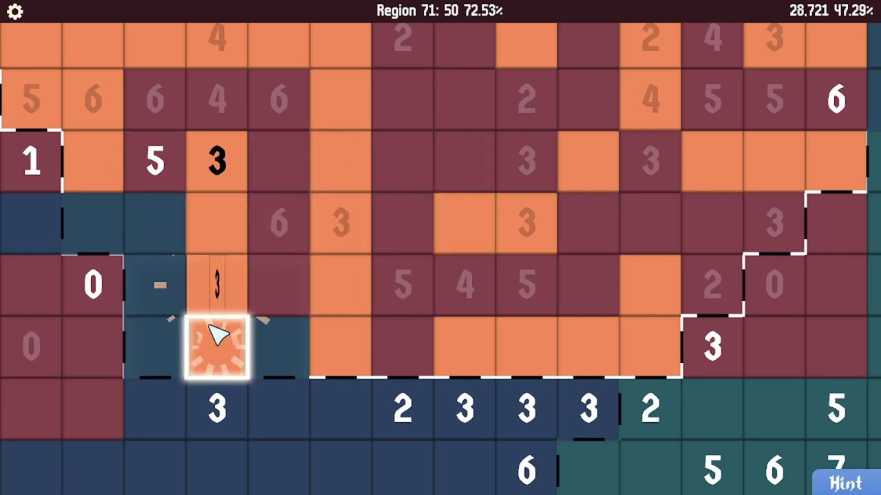
pyautogui.rightClick(217, 335)
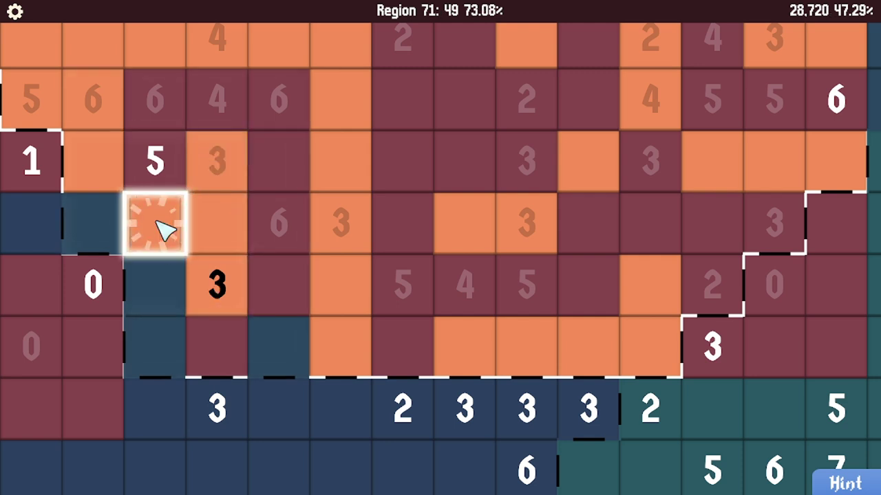
# Fill five dark red cells, including two beside the 3 clue
pyautogui.moveTo(165, 227); pyautogui.dragTo(278, 224)
pyautogui.rightClick(217, 227)
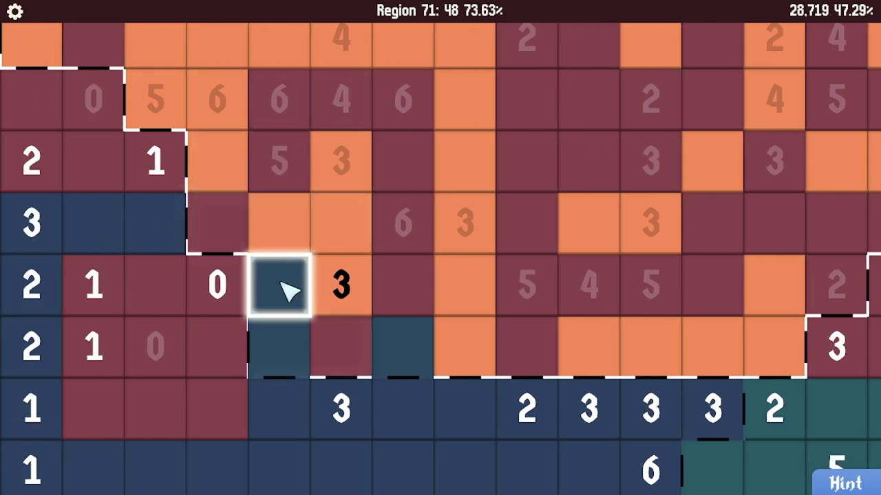
pyautogui.rightClick(279, 289)
pyautogui.rightClick(279, 347)
pyautogui.rightClick(402, 347)
pyautogui.rightClick(340, 348)
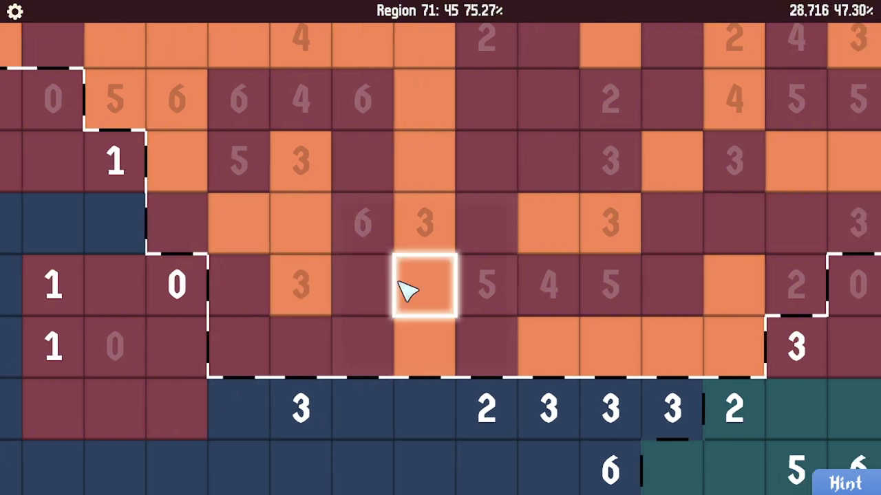
# Fill the orange 4 clue cell and the cell above, and mark the 5 and 3 cells empty
pyautogui.moveTo(412, 288); pyautogui.dragTo(368, 309)
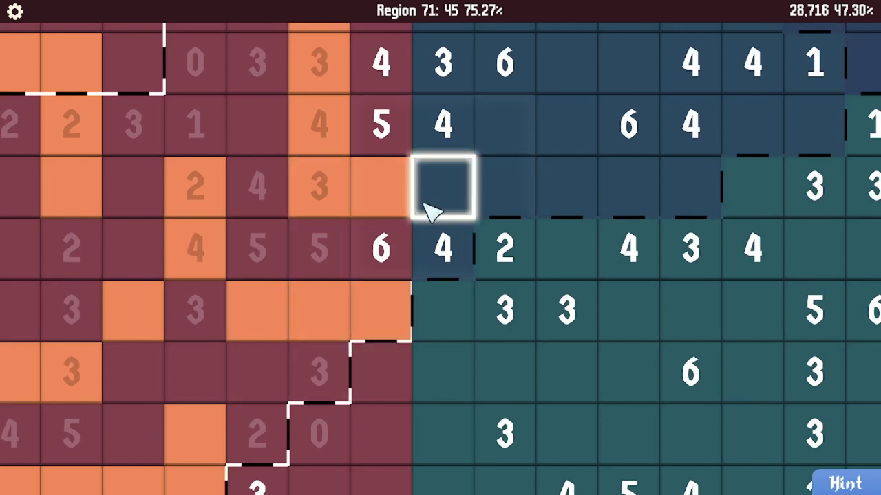
pyautogui.click(442, 249)
pyautogui.click(443, 185)
pyautogui.moveTo(443, 199); pyautogui.dragTo(351, 268)
pyautogui.rightClick(399, 237)
pyautogui.scroll(-2, 302, 267)
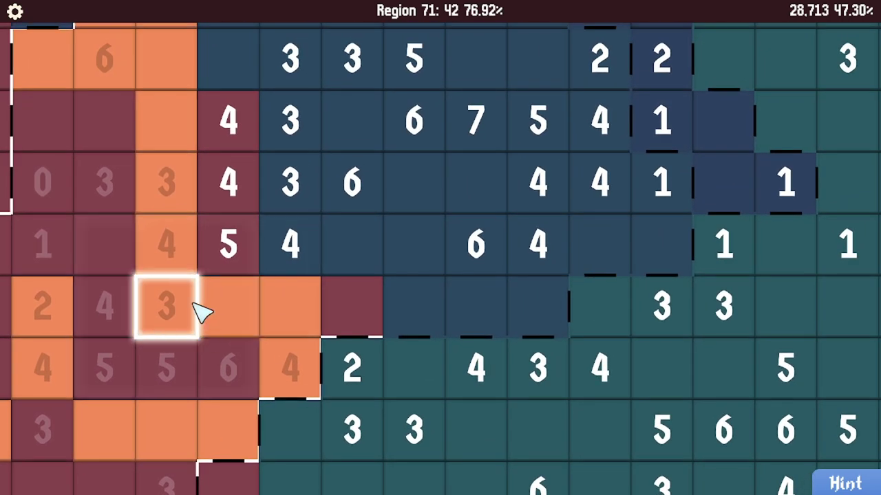
pyautogui.rightClick(230, 244)
pyautogui.rightClick(289, 182)
pyautogui.scroll(-1, 291, 242)
# Fill the 3 and 6 clue cells and mark nearby blanks empty
pyautogui.click(291, 173)
pyautogui.scroll(1, 291, 172)
pyautogui.scroll(-1, 219, 297)
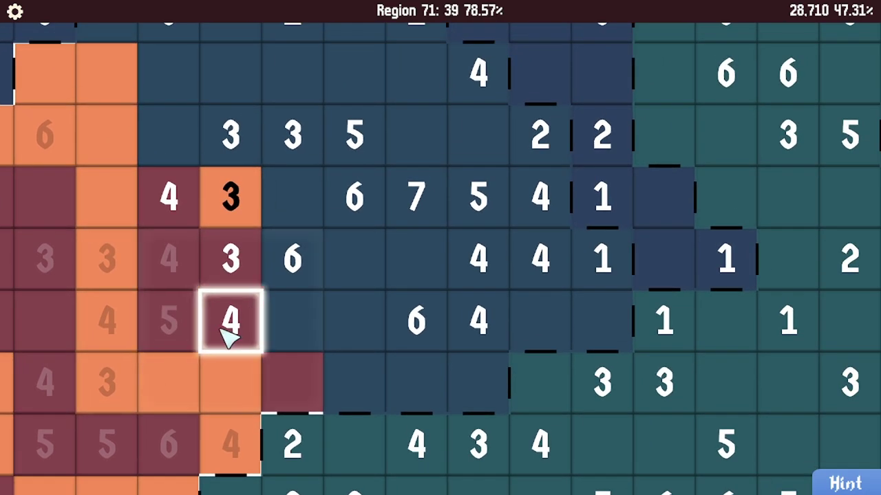
pyautogui.click(293, 258)
pyautogui.rightClick(231, 320)
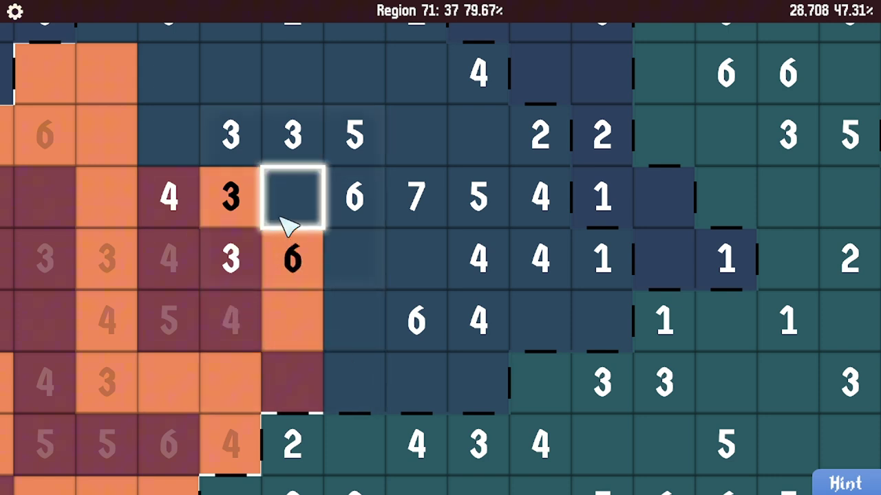
pyautogui.rightClick(293, 196)
pyautogui.scroll(1, 227, 256)
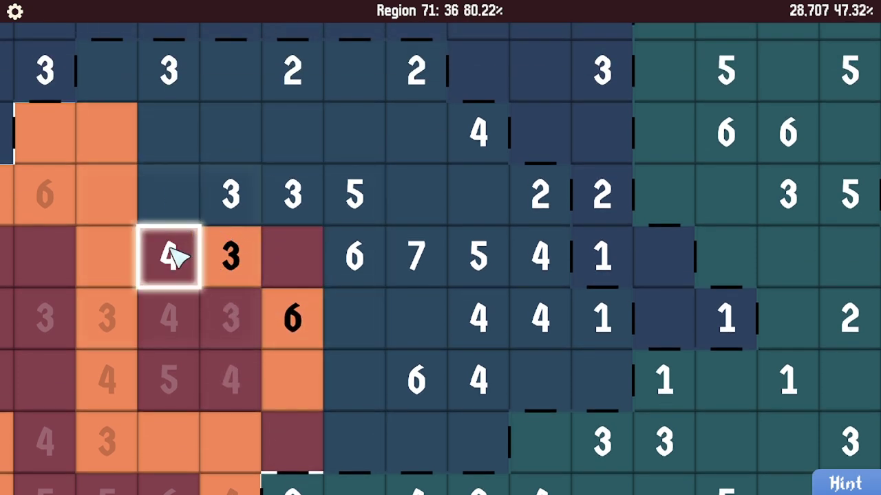
pyautogui.rightClick(169, 194)
pyautogui.click(231, 256)
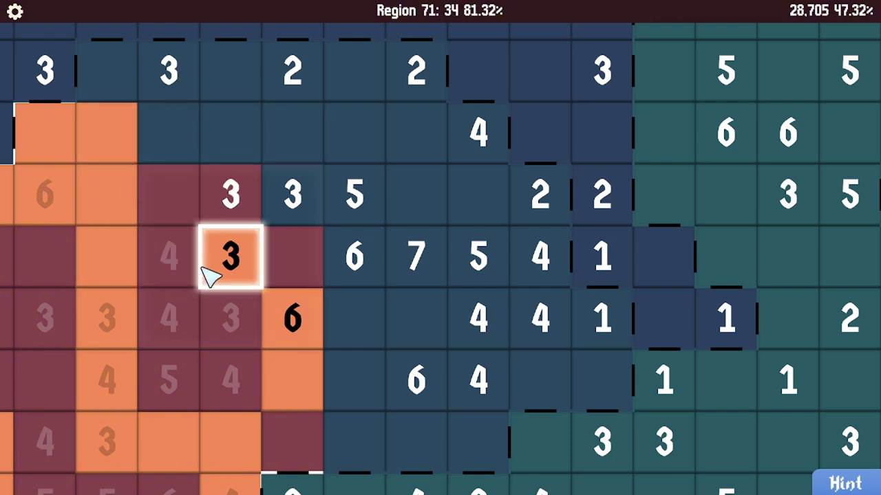
pyautogui.click(292, 197)
pyautogui.scroll(-1, 159, 289)
pyautogui.click(150, 306)
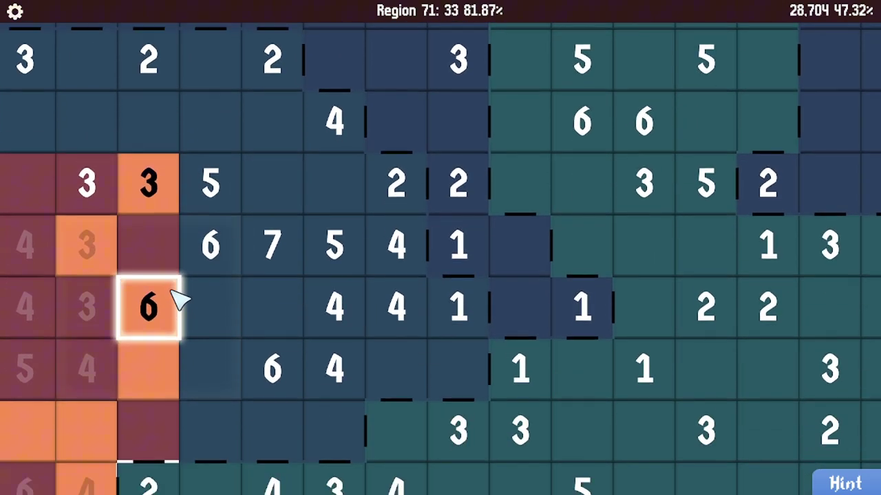
pyautogui.scroll(-2, 175, 298)
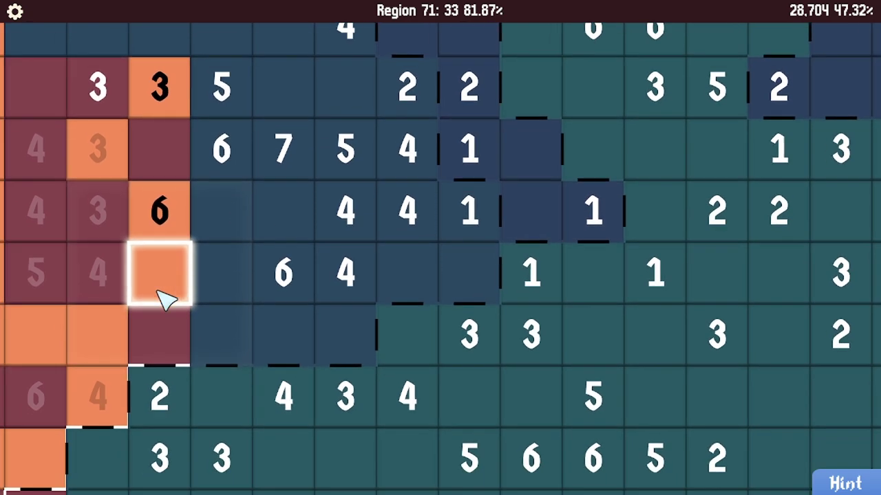
pyautogui.scroll(1, 172, 303)
pyautogui.scroll(-2, 169, 303)
pyautogui.scroll(-1, 169, 303)
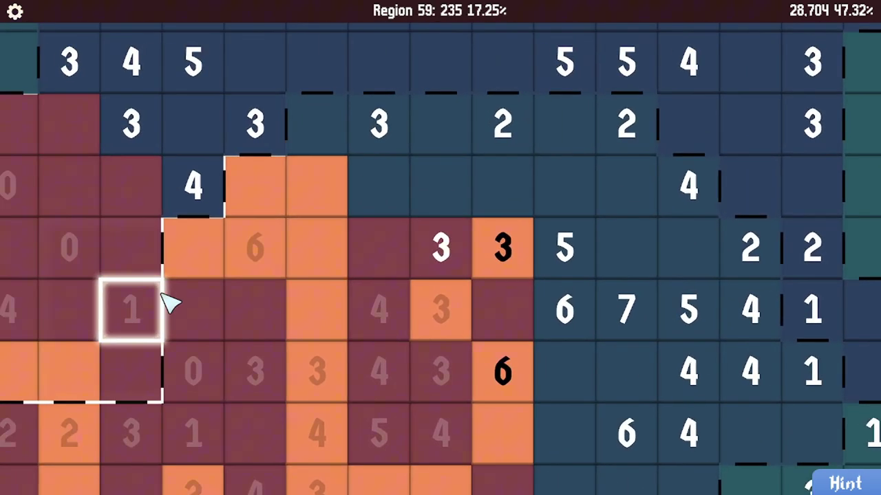
pyautogui.scroll(1, 168, 303)
pyautogui.scroll(1, 167, 310)
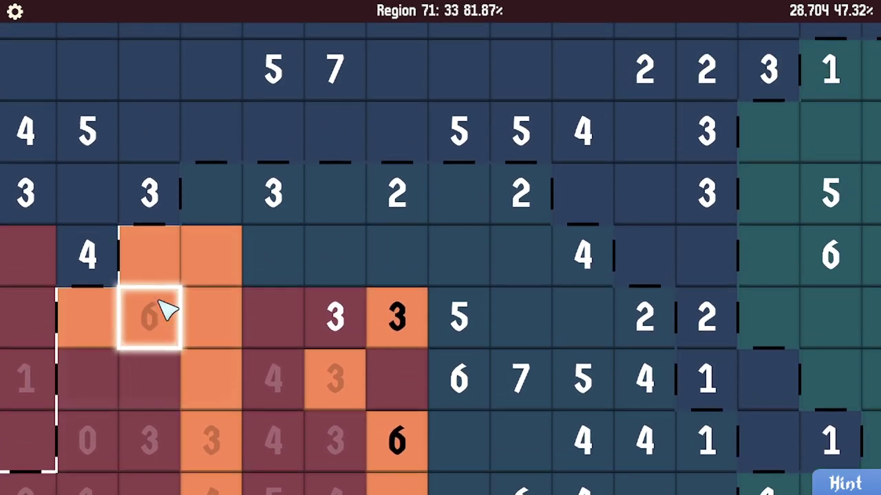
pyautogui.scroll(1, 167, 310)
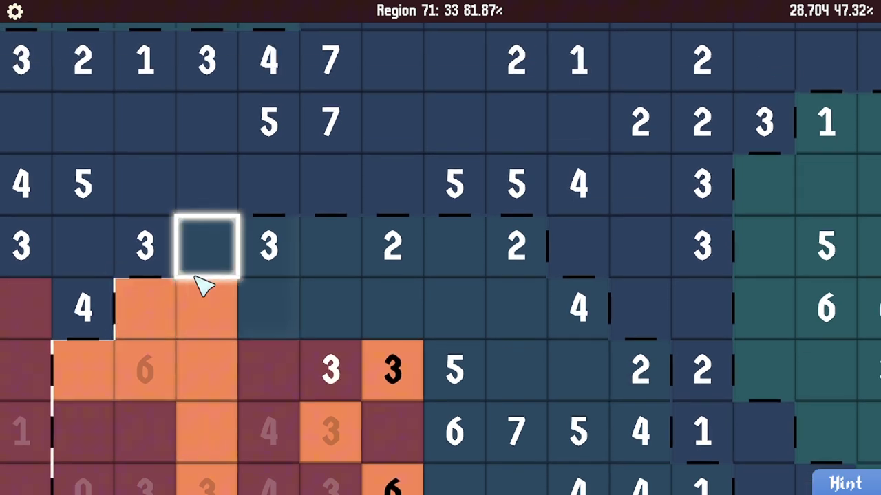
pyautogui.scroll(-1, 167, 310)
pyautogui.scroll(-1, 167, 310)
pyautogui.scroll(-1, 170, 296)
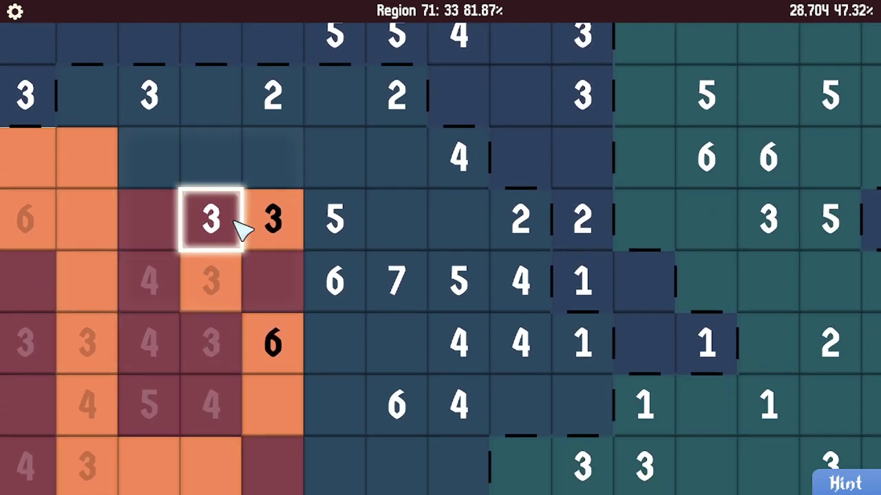
pyautogui.scroll(-1, 275, 317)
pyautogui.scroll(-1, 275, 316)
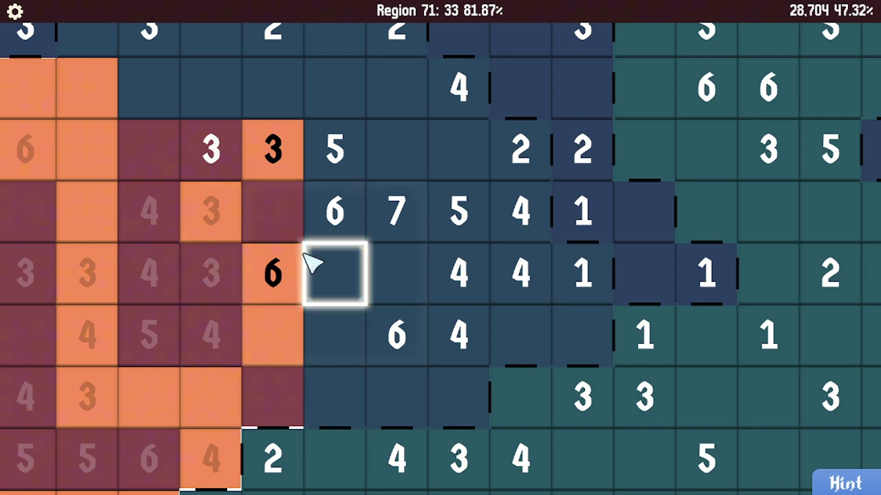
# Fill three cells down the 6 column, mark a row empty, and fill cells beside the 3 and 6
pyautogui.moveTo(330, 227); pyautogui.dragTo(327, 313)
pyautogui.hscroll(1, 326, 310)
pyautogui.hscroll(1, 296, 275)
pyautogui.moveTo(86, 86); pyautogui.dragTo(210, 86)
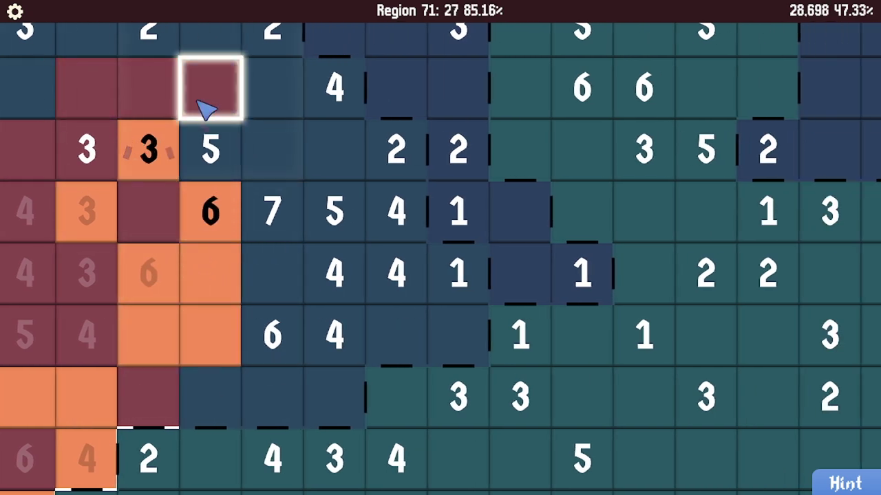
pyautogui.click(147, 210)
pyautogui.scroll(1, 210, 227)
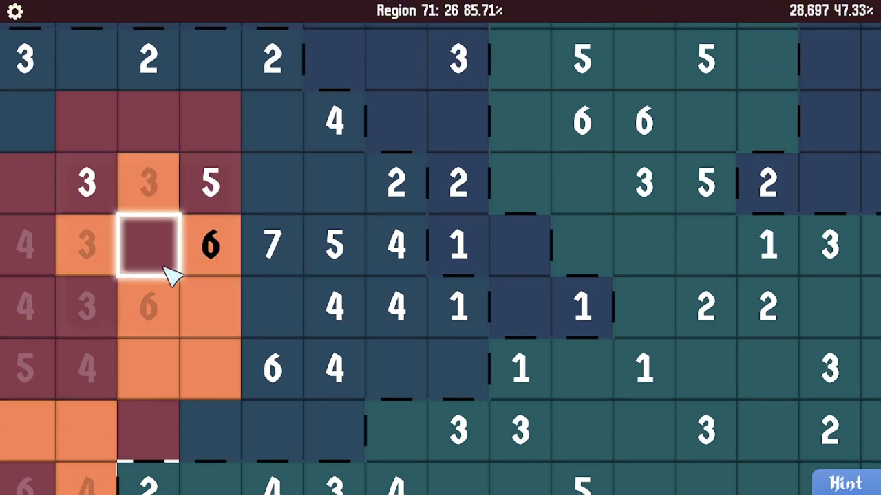
pyautogui.hscroll(-2, 218, 267)
pyautogui.click(203, 127)
pyautogui.scroll(2, 213, 138)
pyautogui.scroll(2, 220, 284)
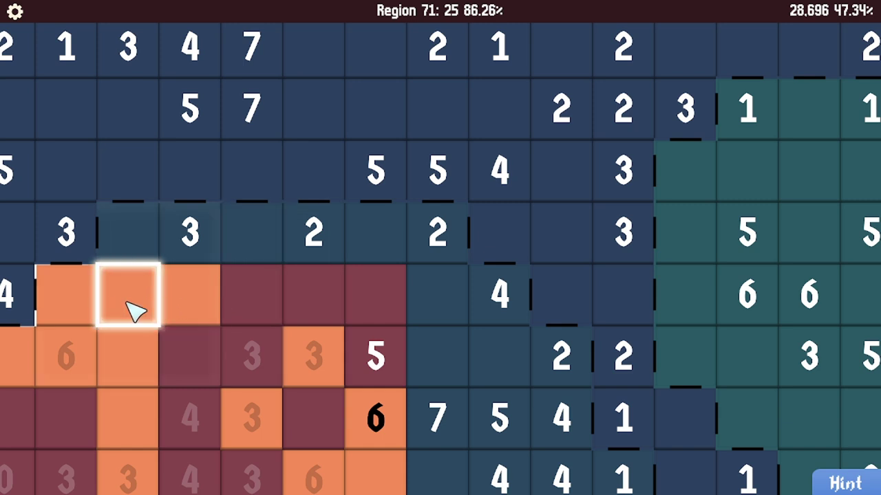
pyautogui.scroll(-3, 213, 276)
pyautogui.hscroll(3, 199, 276)
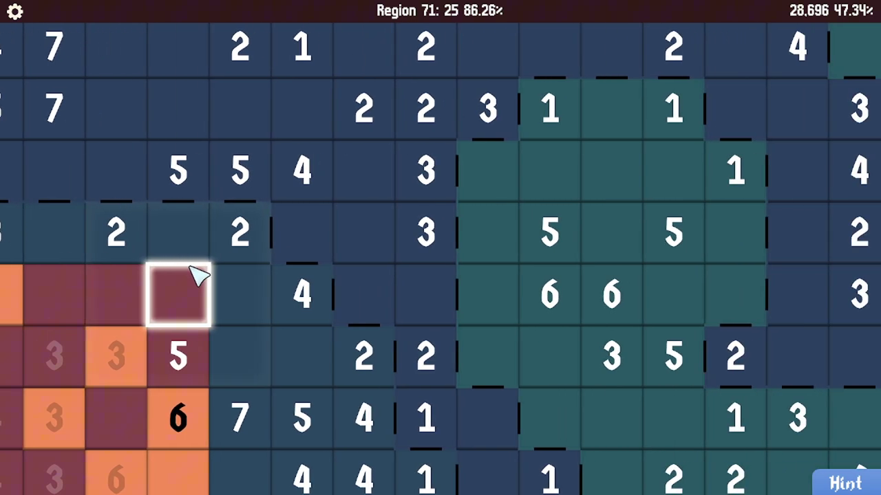
pyautogui.scroll(-3, 198, 277)
pyautogui.scroll(-3, 198, 269)
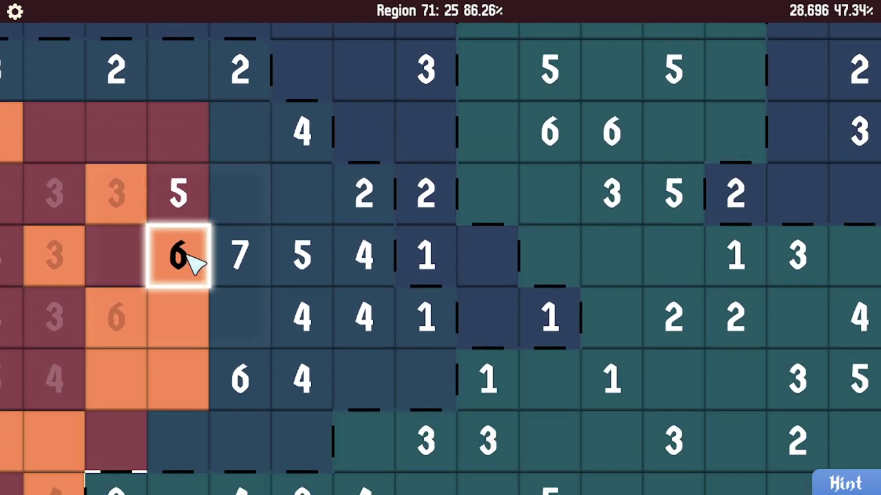
# Fill two cells above the 7 clue and mark the 2 and 4 clue cells empty
pyautogui.click(240, 134)
pyautogui.click(241, 192)
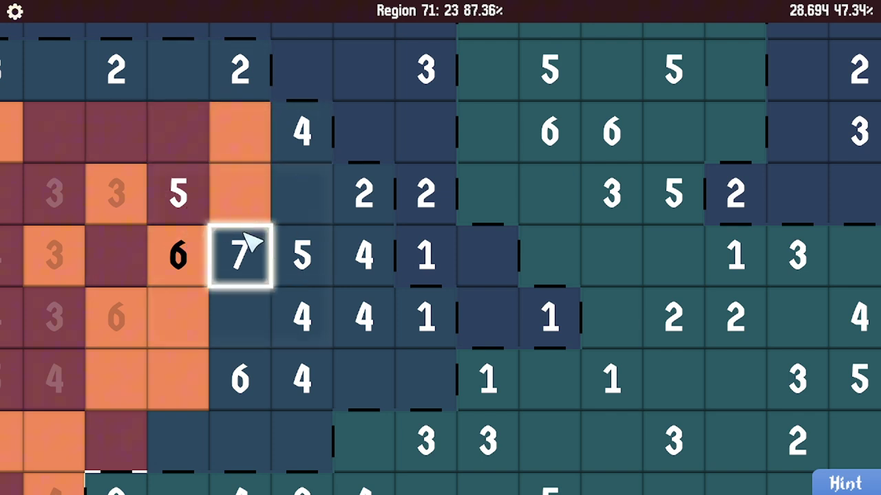
pyautogui.hscroll(2, 244, 244)
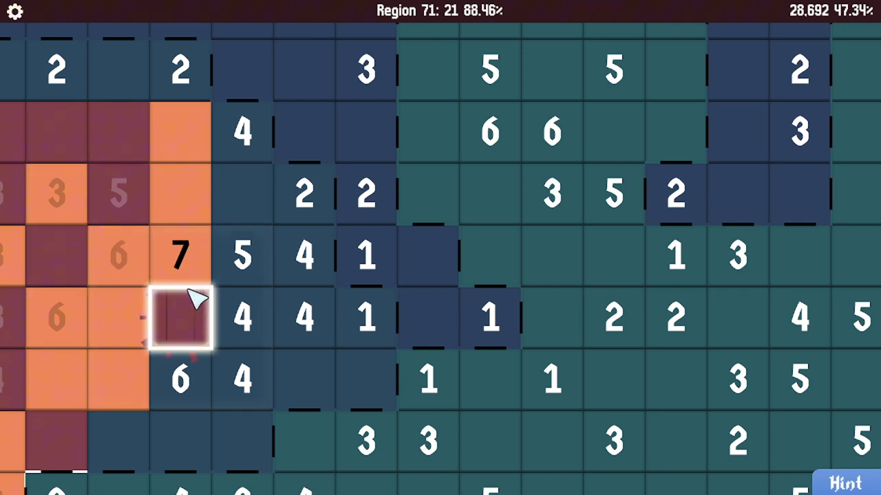
pyautogui.moveTo(242, 194); pyautogui.dragTo(242, 317)
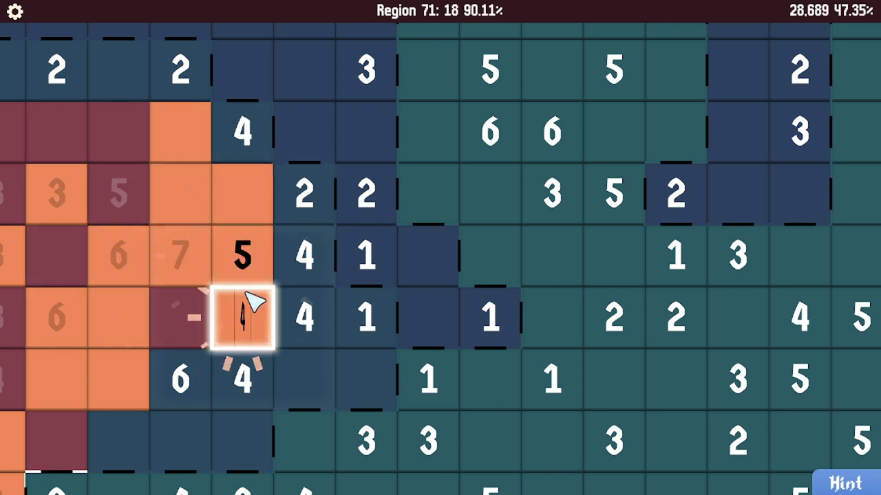
pyautogui.scroll(-1, 185, 372)
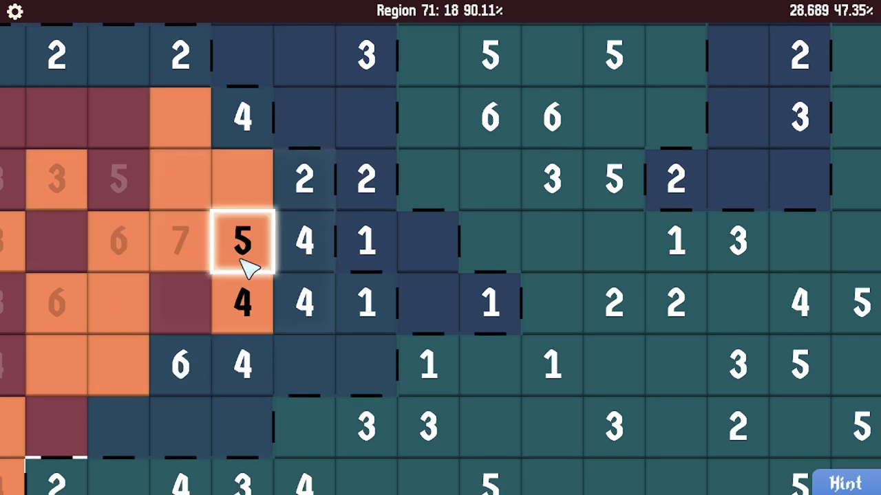
pyautogui.moveTo(304, 180); pyautogui.dragTo(304, 242)
pyautogui.click(304, 296)
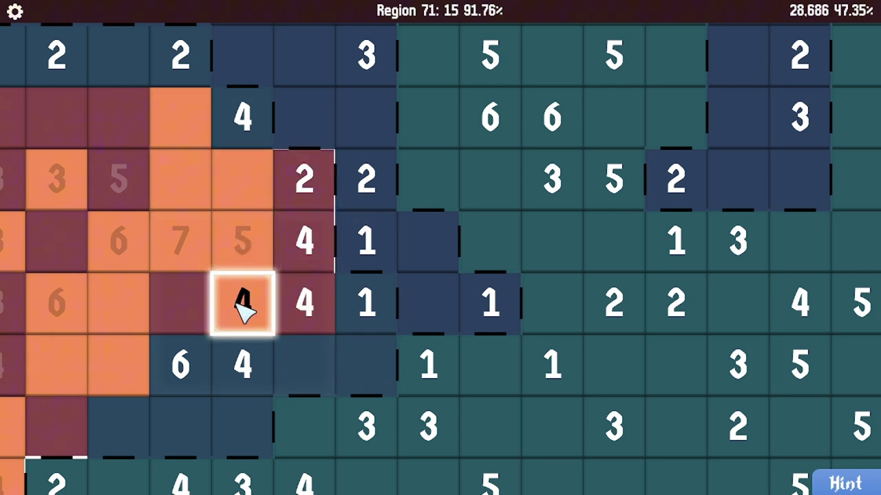
# Mark the 2 and 4 cells empty and resolve the clue-1 cells, fixing one mistaken mark
pyautogui.click(300, 181)
pyautogui.click(248, 128)
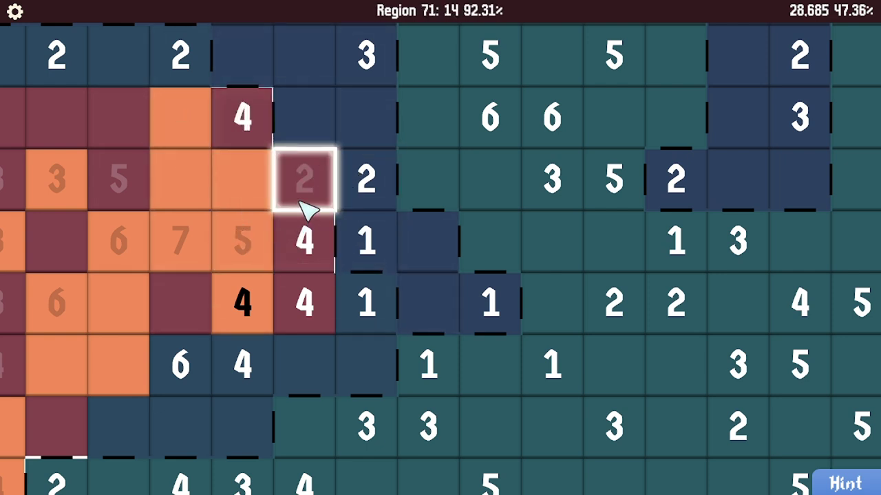
pyautogui.click(358, 313)
pyautogui.rightClick(366, 366)
pyautogui.rightClick(428, 304)
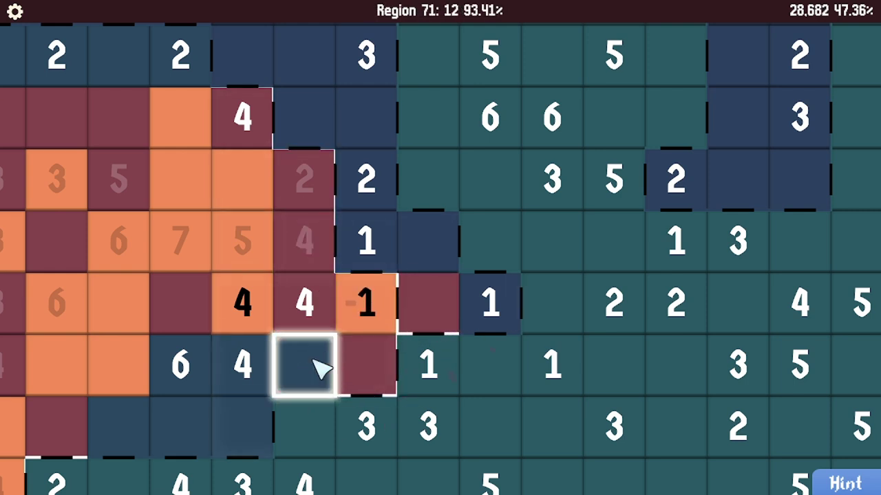
pyautogui.rightClick(304, 366)
pyautogui.click(482, 304)
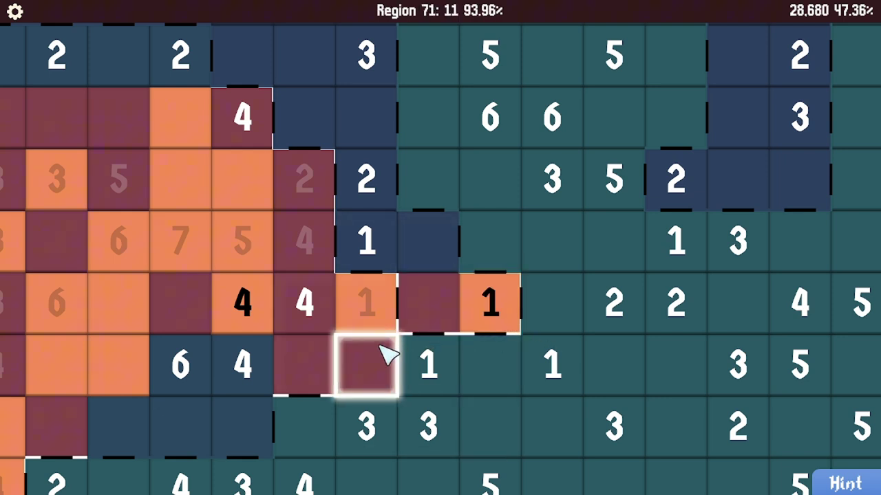
pyautogui.rightClick(427, 304)
pyautogui.rightClick(489, 304)
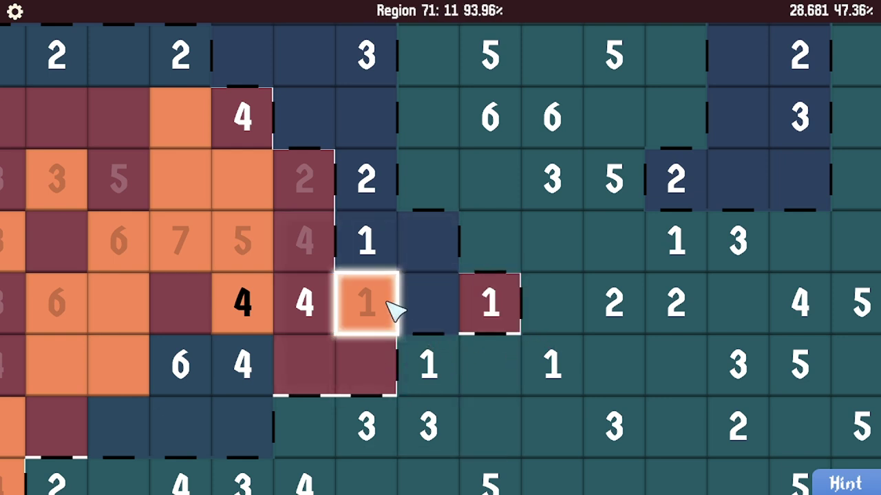
# Fill the 4 clue cell, mark the 6 cell, and fill two lower-row blanks
pyautogui.click(264, 371)
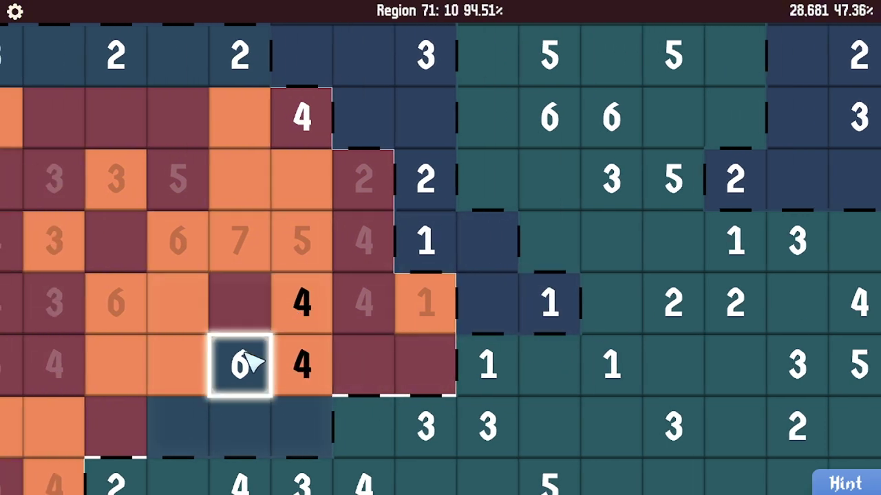
pyautogui.click(244, 358)
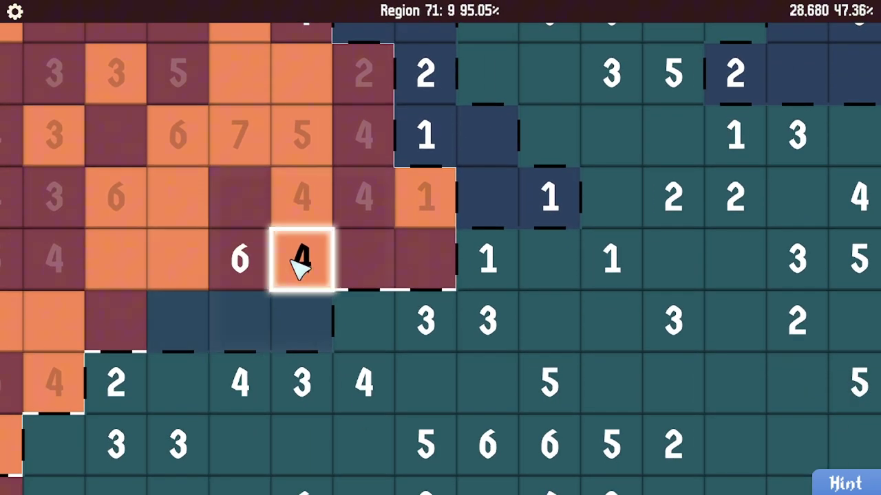
pyautogui.click(296, 322)
pyautogui.click(242, 323)
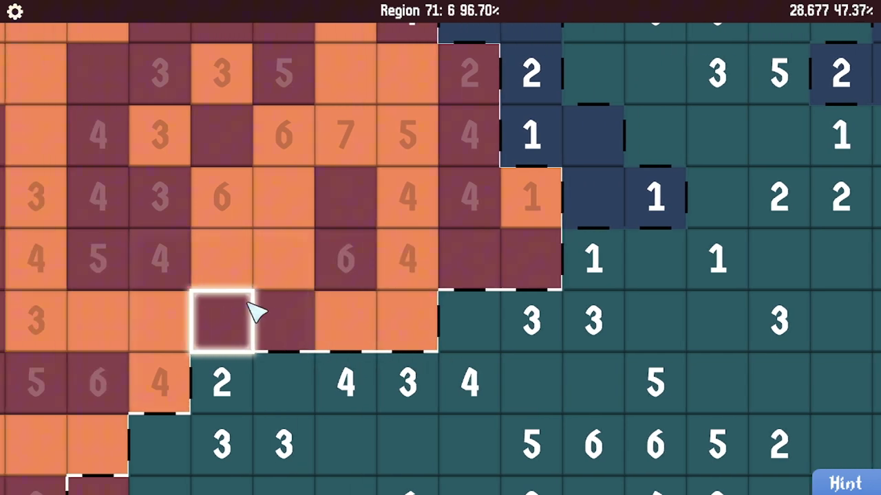
pyautogui.scroll(-3, 256, 310)
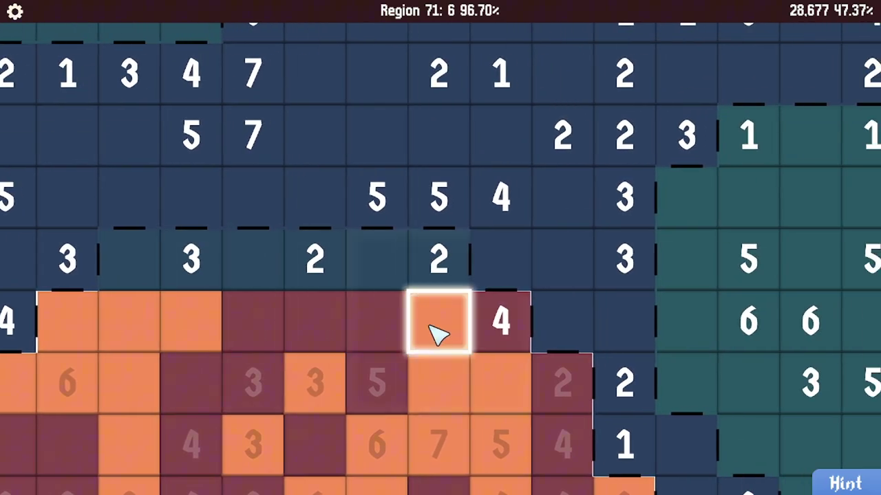
# Fill the last seven cells, revealing the 'Two dogs over one bone seldom agree' card
pyautogui.click(500, 321)
pyautogui.click(439, 258)
pyautogui.click(377, 258)
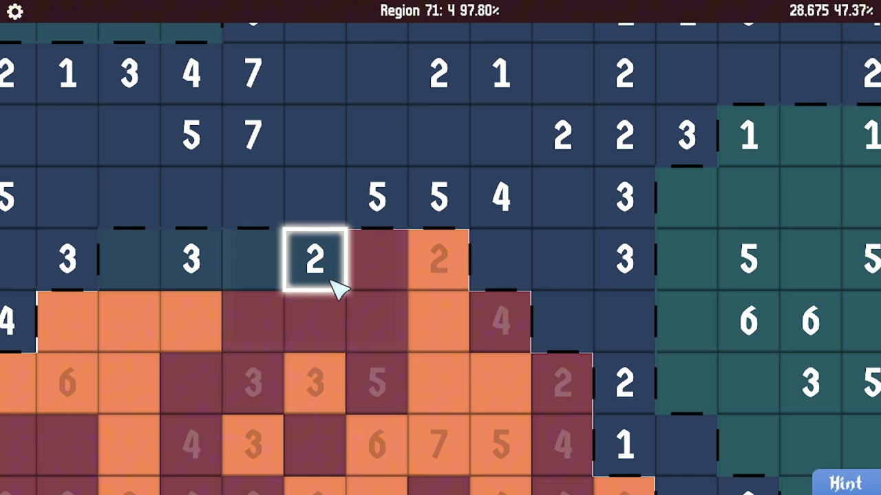
pyautogui.click(314, 258)
pyautogui.click(253, 275)
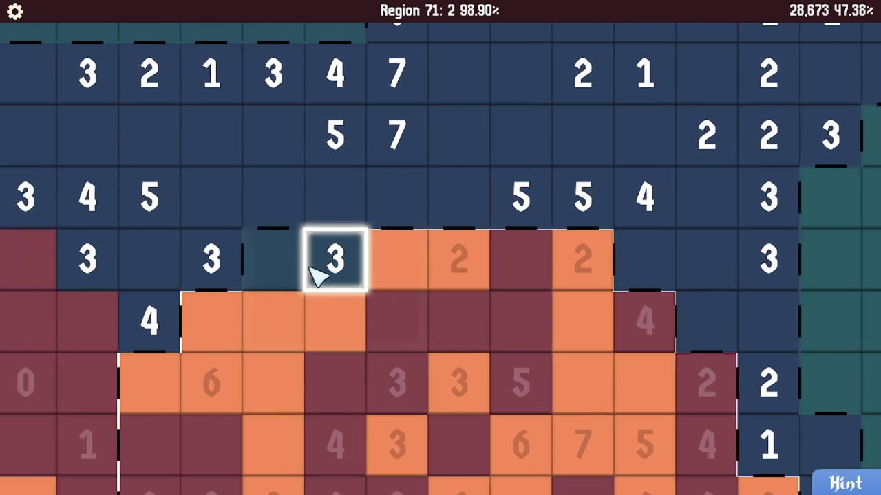
pyautogui.click(335, 261)
pyautogui.click(273, 265)
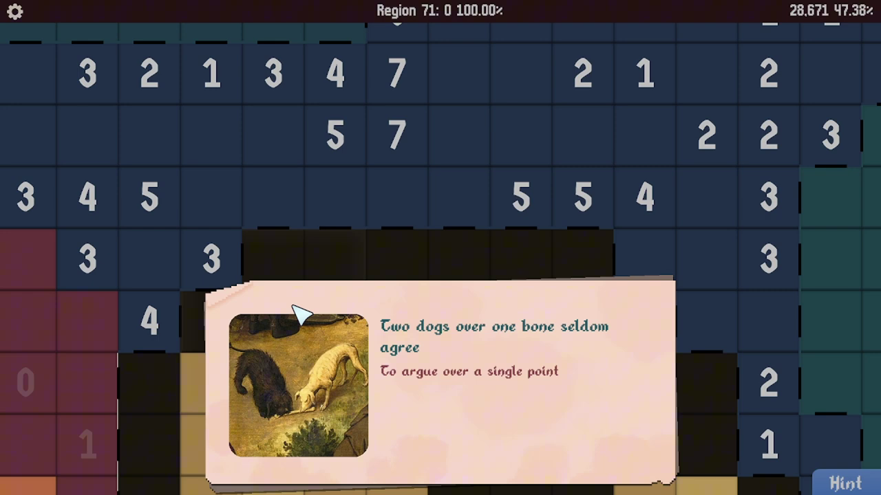
# Close the 'Two dogs over one bone seldom agree' proverb card
pyautogui.click(475, 370)
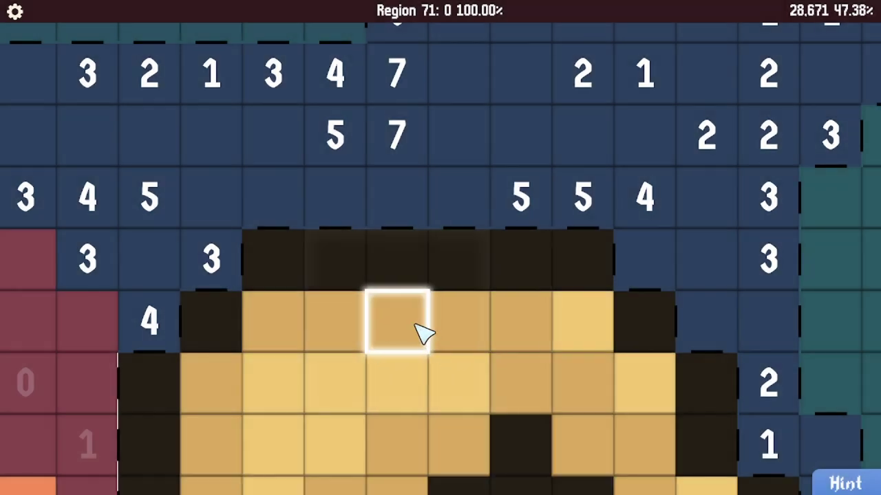
pyautogui.scroll(-2, 336, 318)
pyautogui.scroll(-5, 335, 319)
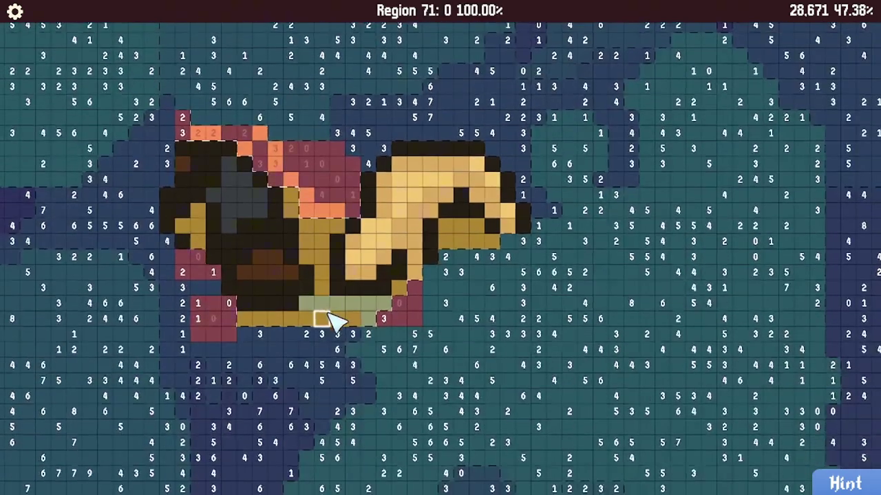
pyautogui.scroll(6, 441, 317)
pyautogui.scroll(-3, 453, 322)
pyautogui.scroll(3, 441, 385)
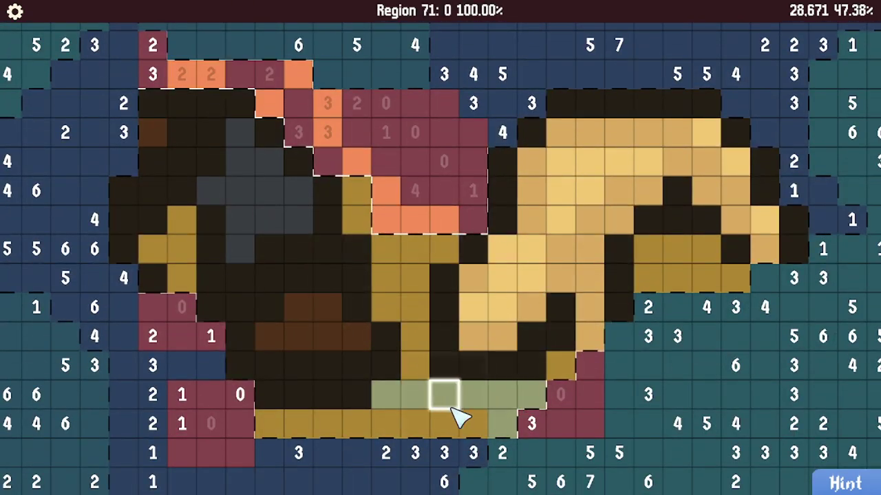
pyautogui.scroll(-3, 299, 270)
pyautogui.scroll(-3, 299, 271)
pyautogui.scroll(-4, 299, 270)
pyautogui.scroll(-2, 303, 275)
pyautogui.scroll(-2, 303, 275)
pyautogui.scroll(8, 406, 375)
pyautogui.scroll(2, 399, 375)
pyautogui.scroll(2, 394, 376)
pyautogui.scroll(-2, 392, 377)
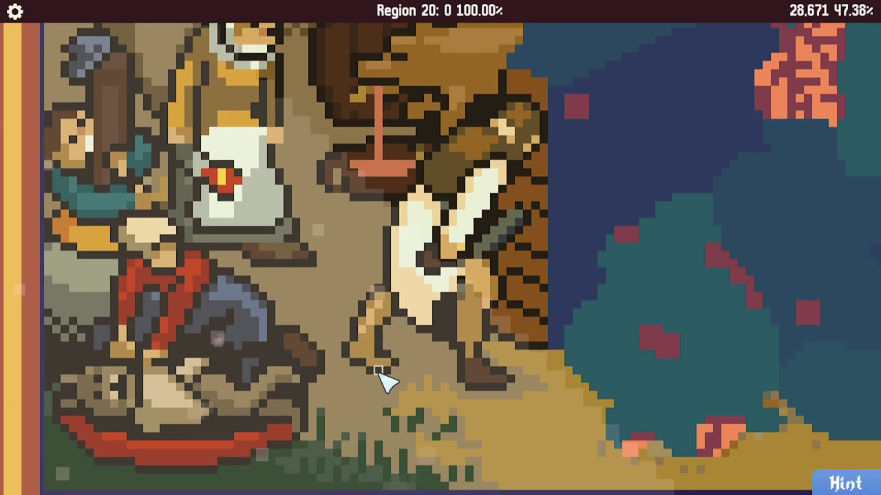
pyautogui.scroll(-3, 388, 380)
pyautogui.scroll(-2, 385, 383)
pyautogui.scroll(8, 375, 375)
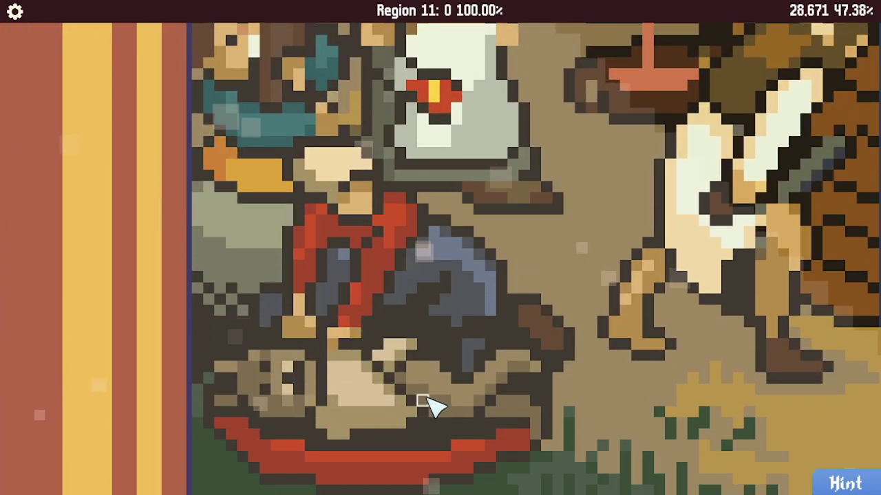
pyautogui.scroll(-8, 434, 406)
pyautogui.scroll(2, 433, 406)
pyautogui.scroll(2, 427, 399)
pyautogui.scroll(8, 409, 388)
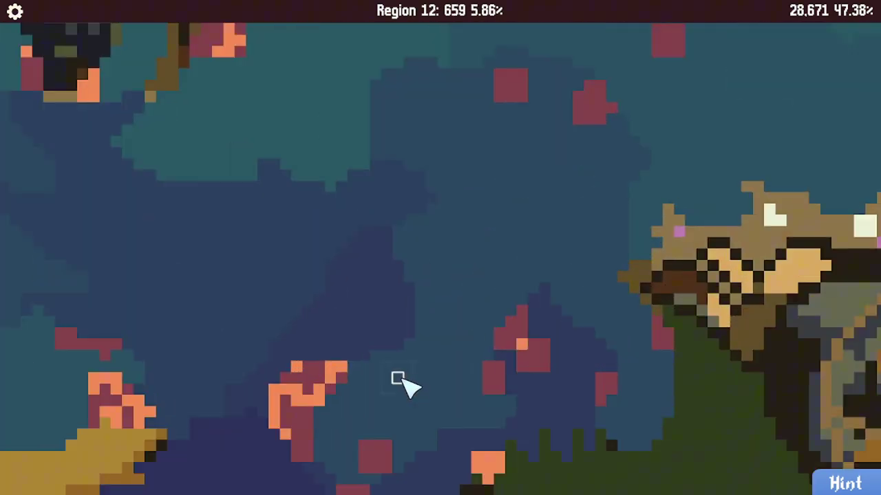
pyautogui.scroll(-4, 405, 384)
pyautogui.scroll(5, 405, 384)
pyautogui.scroll(-3, 404, 389)
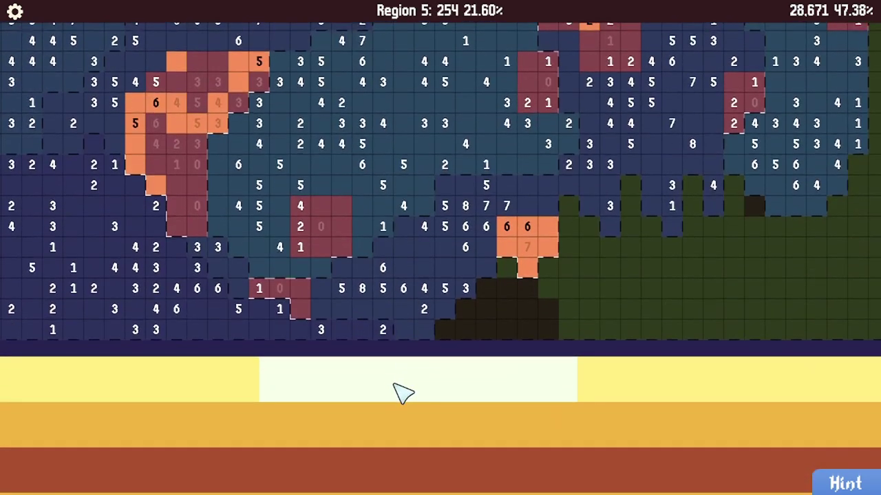
pyautogui.scroll(2, 401, 391)
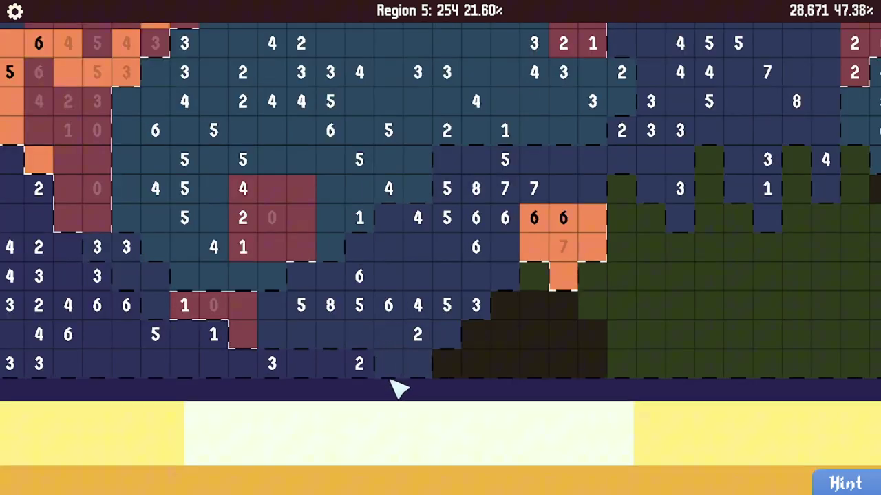
pyautogui.scroll(-3, 398, 387)
pyautogui.scroll(3, 323, 343)
pyautogui.scroll(4, 322, 352)
# Pan across the puzzle map with arrow keys and drags until reaching Region 76
pyautogui.press('Right')
pyautogui.press('Up')
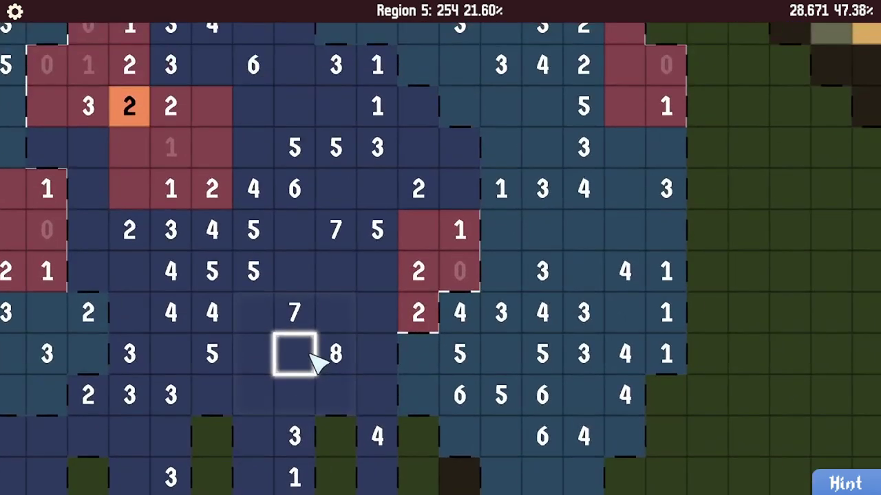
pyautogui.press('Left')
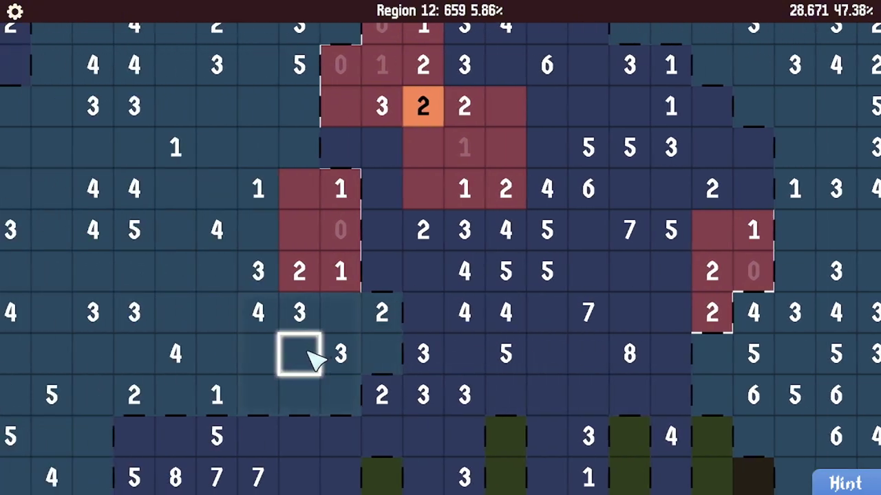
pyautogui.press('Up')
pyautogui.press('Up')
pyautogui.press('Down')
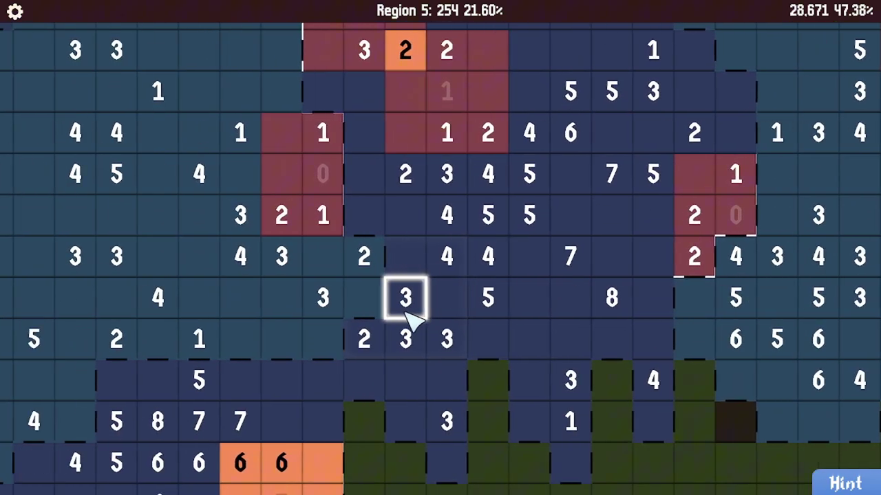
pyautogui.scroll(-2, 411, 320)
pyautogui.scroll(2, 399, 332)
pyautogui.press('Left')
pyautogui.press('Left')
pyautogui.scroll(-3, 399, 331)
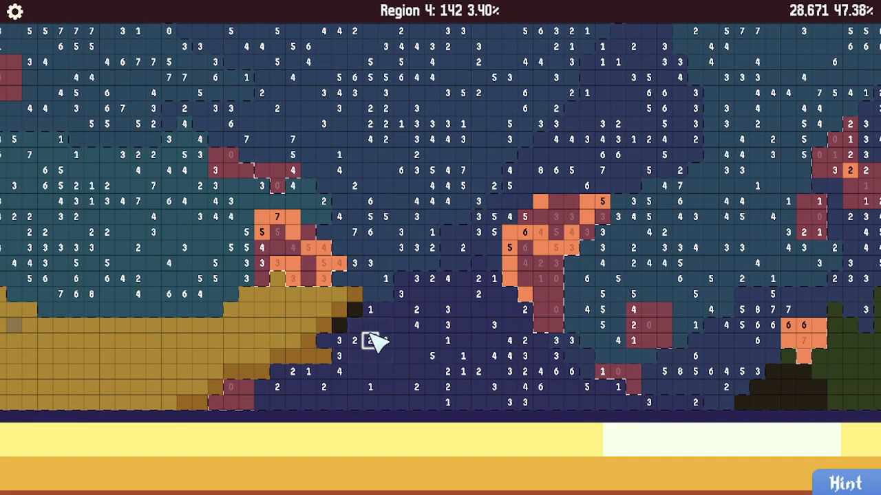
pyautogui.scroll(-3, 375, 340)
pyautogui.moveTo(375, 340); pyautogui.dragTo(344, 372)
pyautogui.scroll(3, 317, 354)
pyautogui.scroll(-4, 316, 354)
pyautogui.moveTo(323, 254)
pyautogui.mouseDown()
pyautogui.moveTo(282, 261)
pyautogui.moveTo(252, 285)
pyautogui.moveTo(199, 176)
pyautogui.moveTo(310, 244)
pyautogui.moveTo(358, 189)
pyautogui.mouseUp()
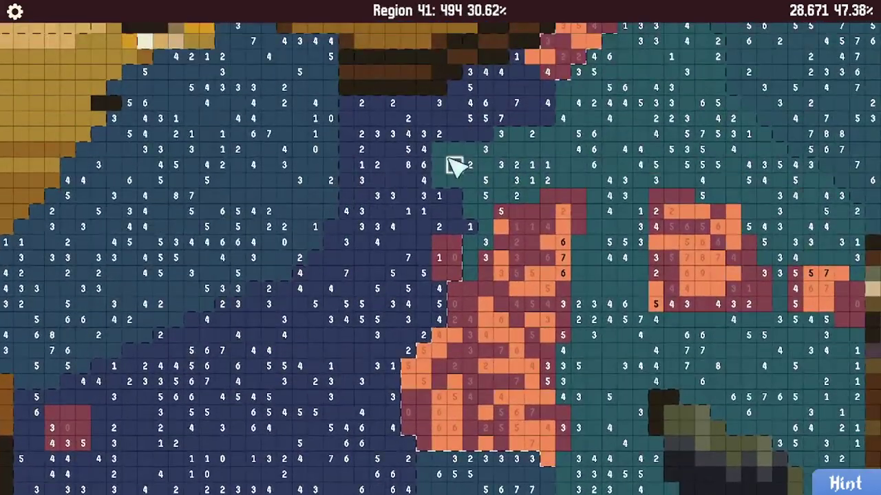
pyautogui.moveTo(469, 155)
pyautogui.mouseDown()
pyautogui.moveTo(394, 136)
pyautogui.moveTo(324, 137)
pyautogui.mouseUp()
pyautogui.scroll(5, 323, 138)
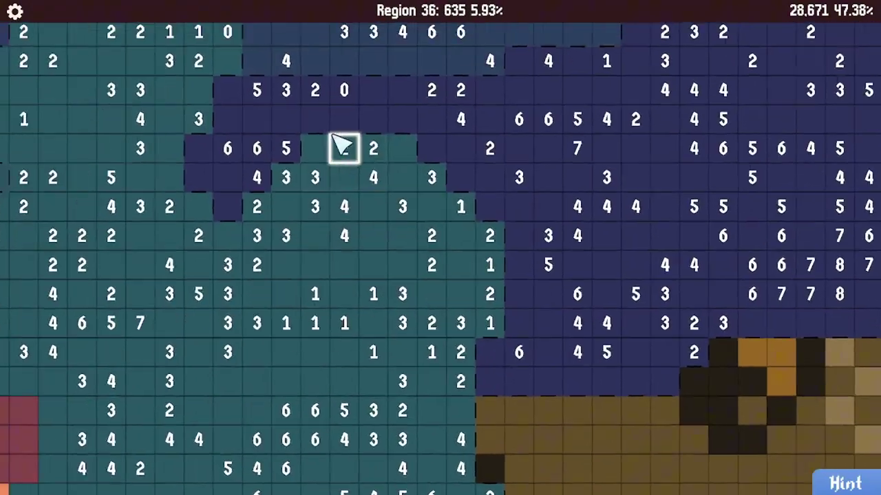
pyautogui.scroll(-3, 337, 141)
pyautogui.scroll(5, 413, 261)
pyautogui.scroll(3, 454, 272)
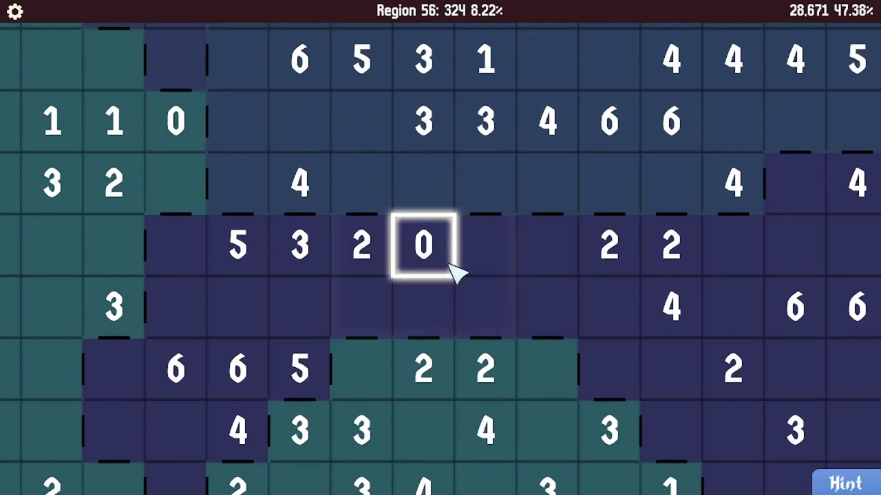
pyautogui.scroll(3, 423, 289)
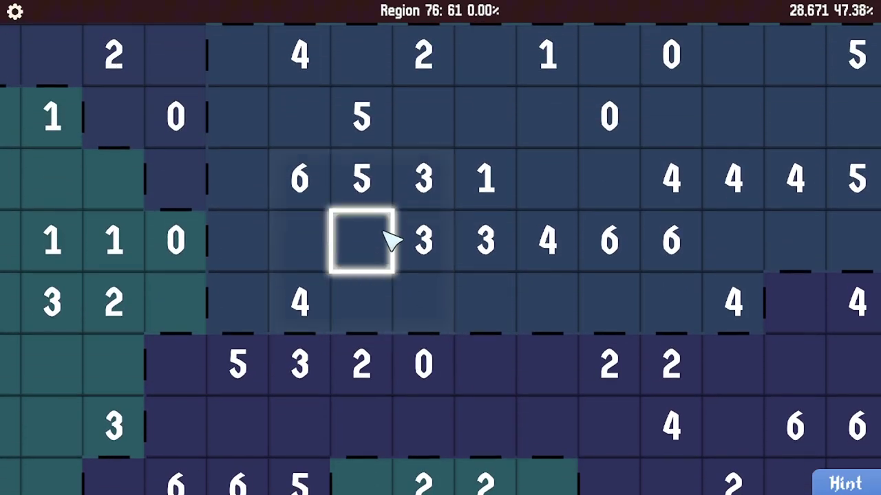
# Reveal Region 76's 0 and 4 cells and mark their surrounding cells red
pyautogui.click(361, 241)
pyautogui.moveTo(381, 258); pyautogui.dragTo(413, 289)
pyautogui.click(395, 306)
pyautogui.rightClick(396, 244)
pyautogui.rightClick(457, 306)
pyautogui.rightClick(458, 244)
pyautogui.rightClick(519, 244)
pyautogui.rightClick(520, 307)
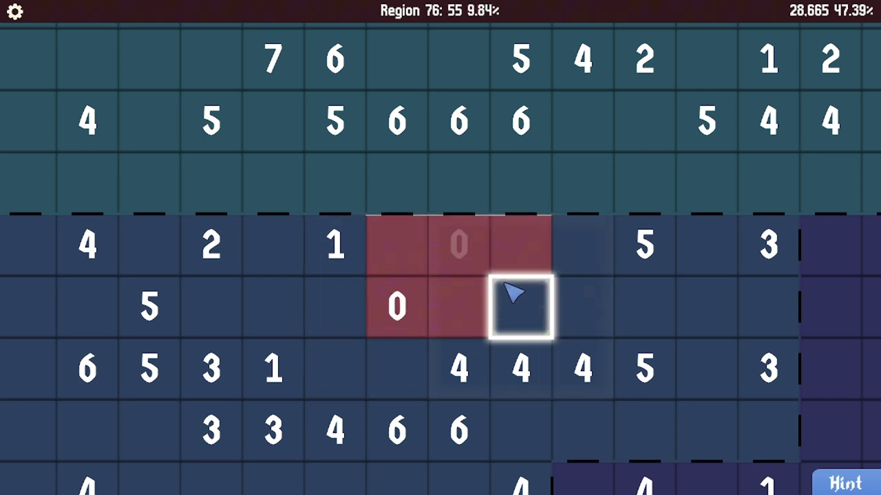
pyautogui.rightClick(334, 306)
pyautogui.rightClick(333, 368)
pyautogui.rightClick(395, 368)
pyautogui.rightClick(458, 307)
pyautogui.click(458, 368)
pyautogui.scroll(-3, 426, 372)
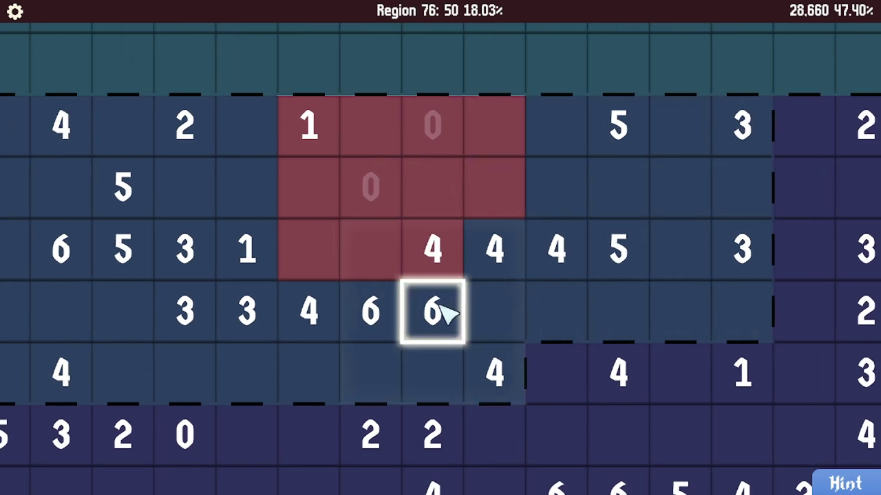
# Colour the 4 and 6 cells and three cells below orange, marking nearby cells red
pyautogui.press('Left')
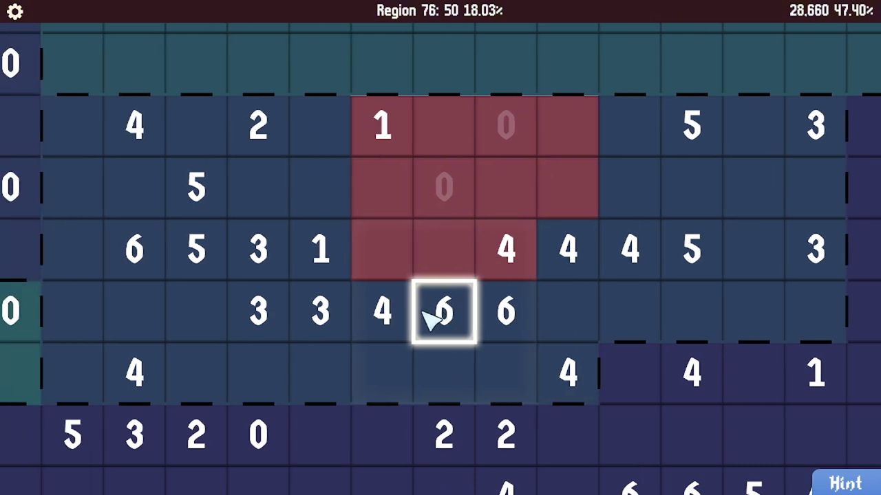
pyautogui.click(381, 312)
pyautogui.click(382, 373)
pyautogui.click(443, 373)
pyautogui.click(506, 374)
pyautogui.click(506, 311)
pyautogui.click(319, 250)
pyautogui.click(320, 312)
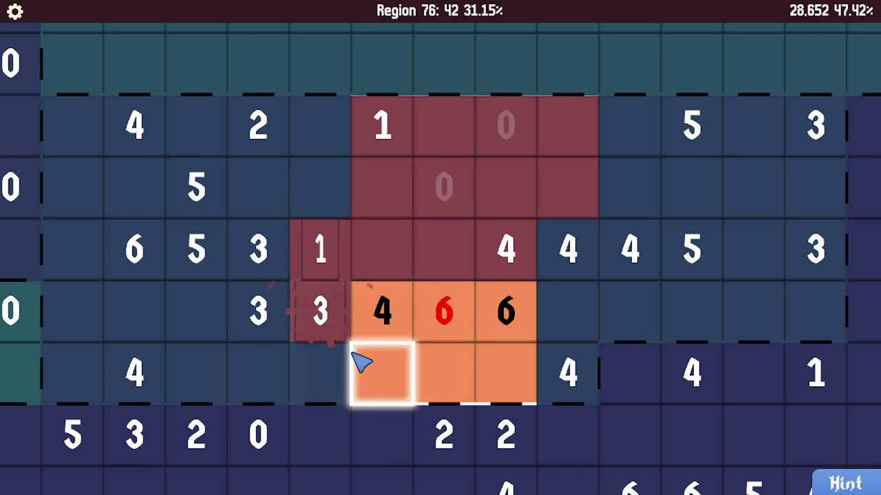
pyautogui.click(361, 362)
pyautogui.click(320, 373)
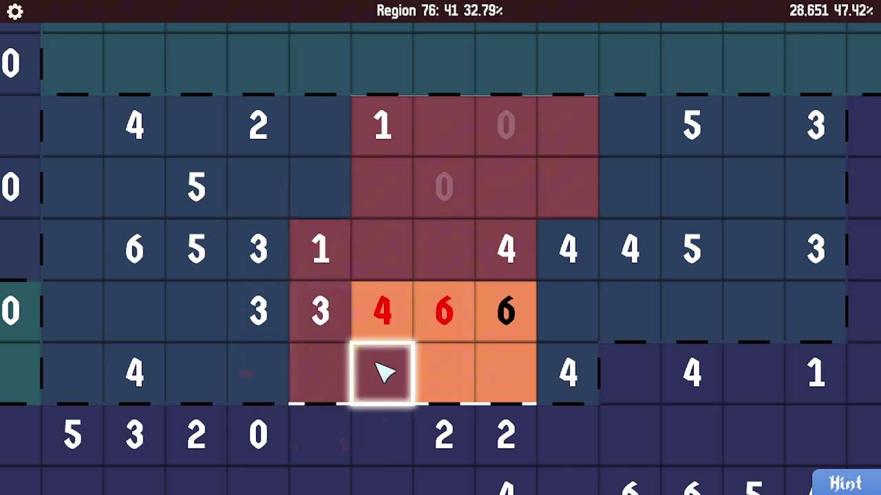
pyautogui.scroll(-1, 381, 333)
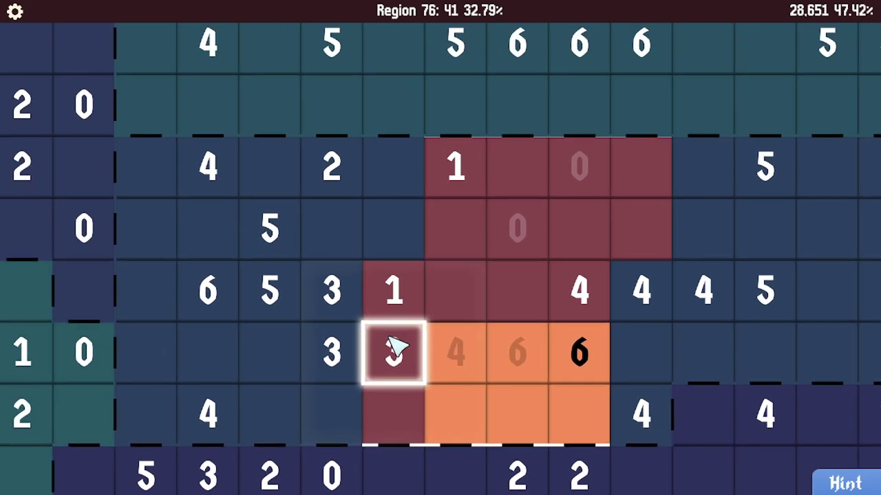
# Mark two upper-row cells and both 3 cells red, and colour a top-row cell orange
pyautogui.click(396, 237)
pyautogui.click(344, 248)
pyautogui.click(332, 292)
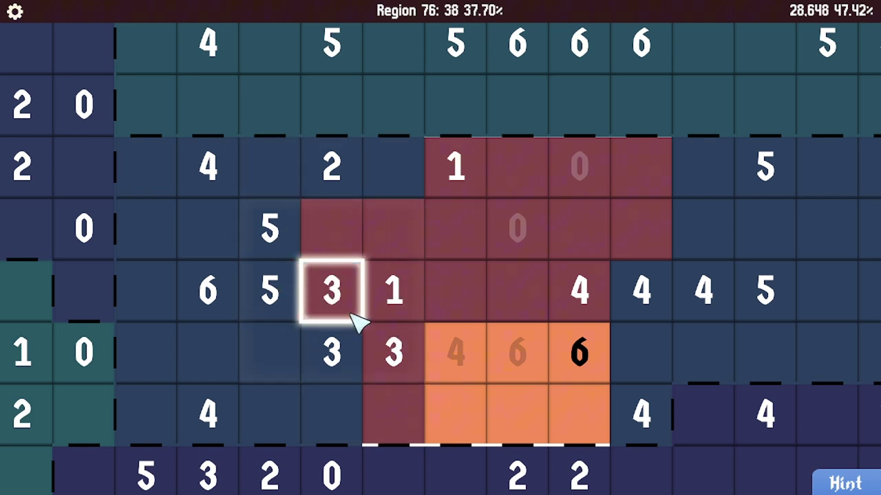
pyautogui.click(331, 351)
pyautogui.rightClick(392, 168)
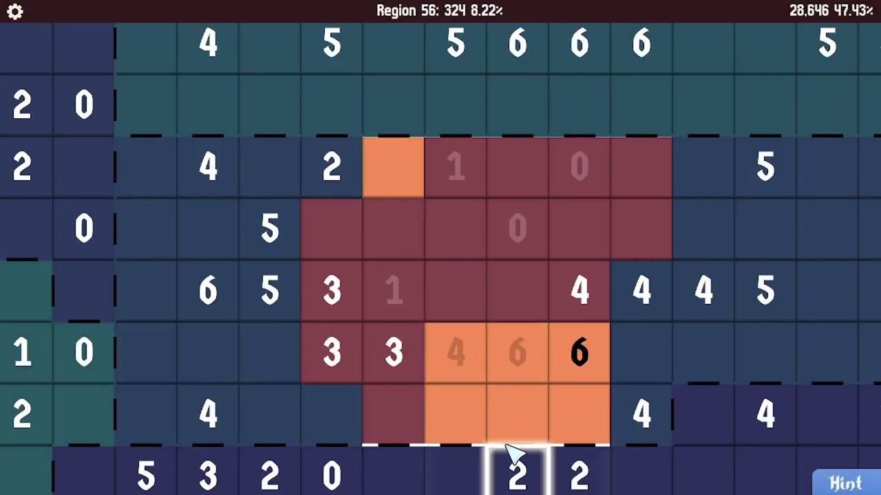
# Mark another Region 76 cell, then fill the 4-clue cell and the cell below the 6 orange
pyautogui.click(358, 414)
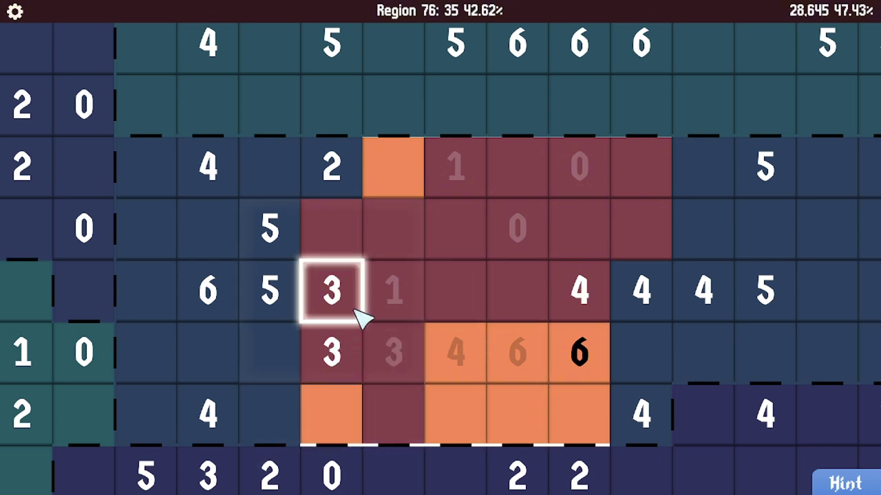
pyautogui.press('Left')
pyautogui.press('Down')
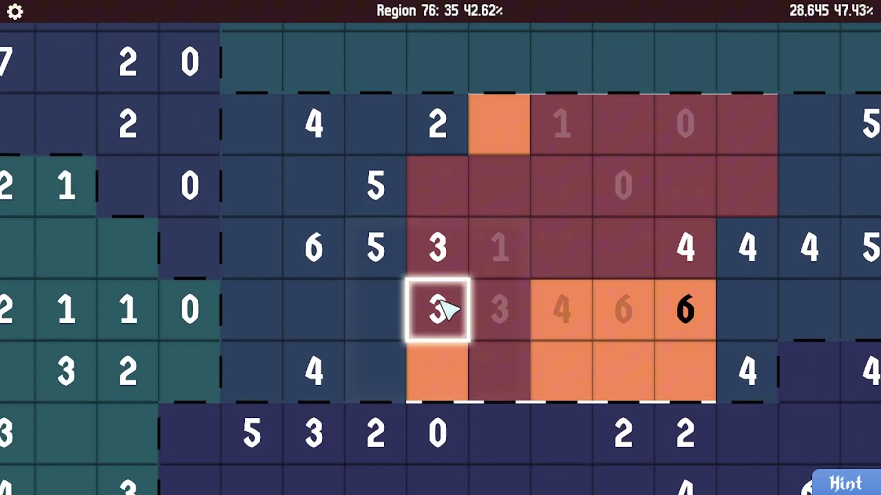
pyautogui.press('Right')
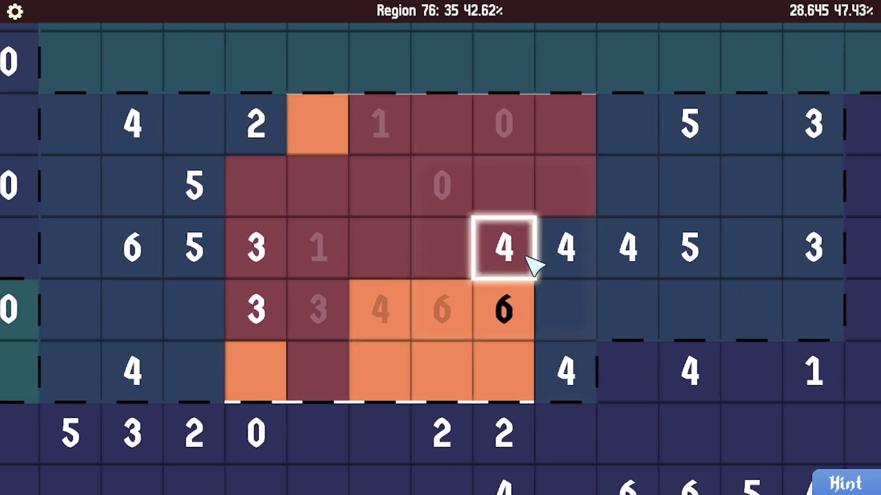
pyautogui.press('Right')
pyautogui.click(509, 248)
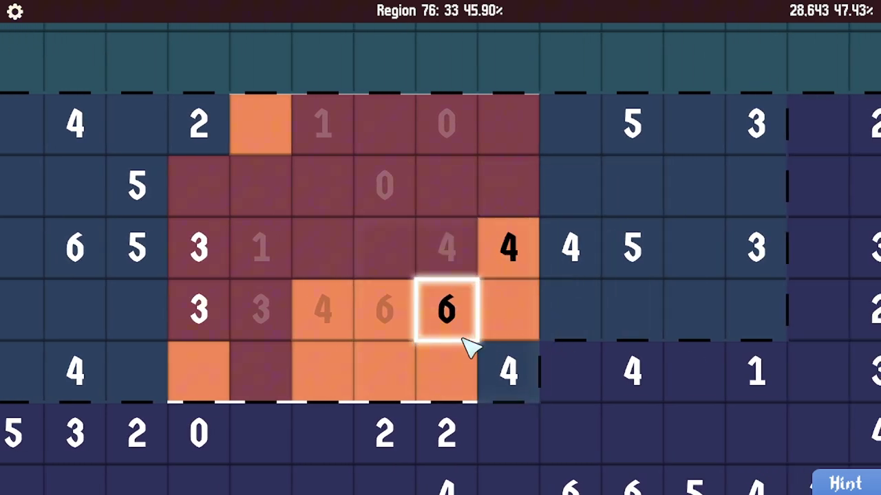
pyautogui.click(509, 371)
# Fill the column holding the two 5s orange and mark the cell below it empty
pyautogui.press('Right')
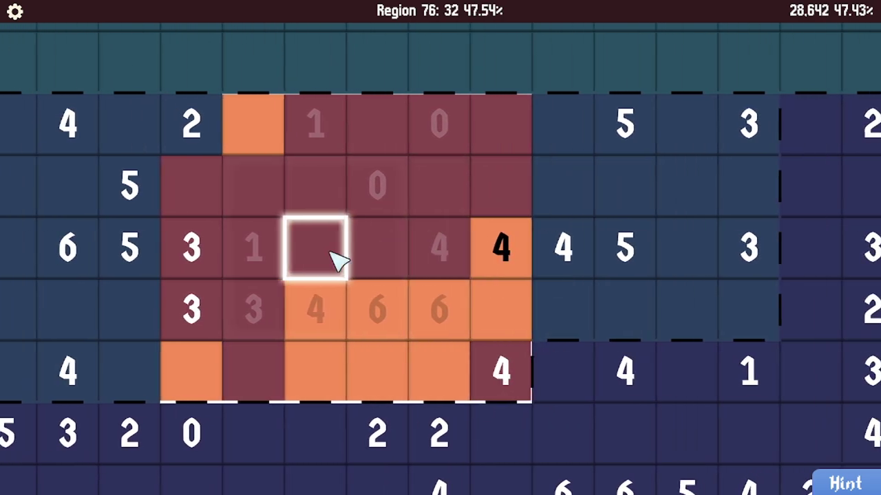
pyautogui.press('Left')
pyautogui.press('Left')
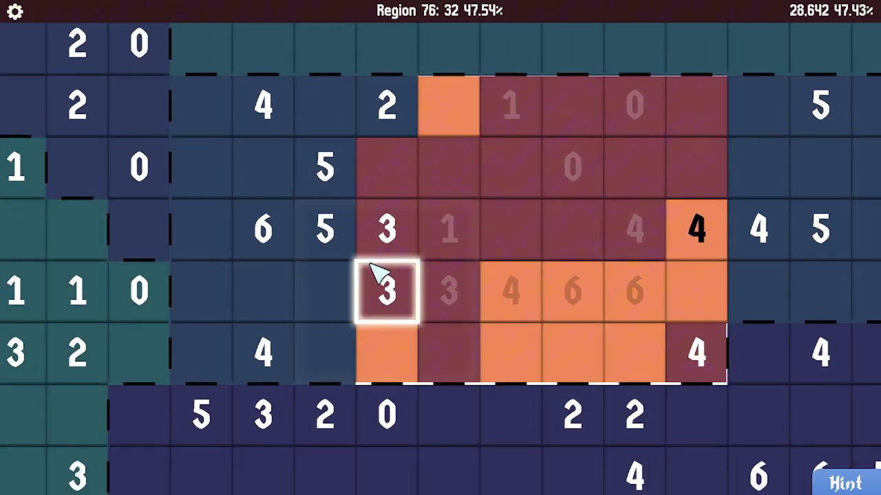
pyautogui.press('Down')
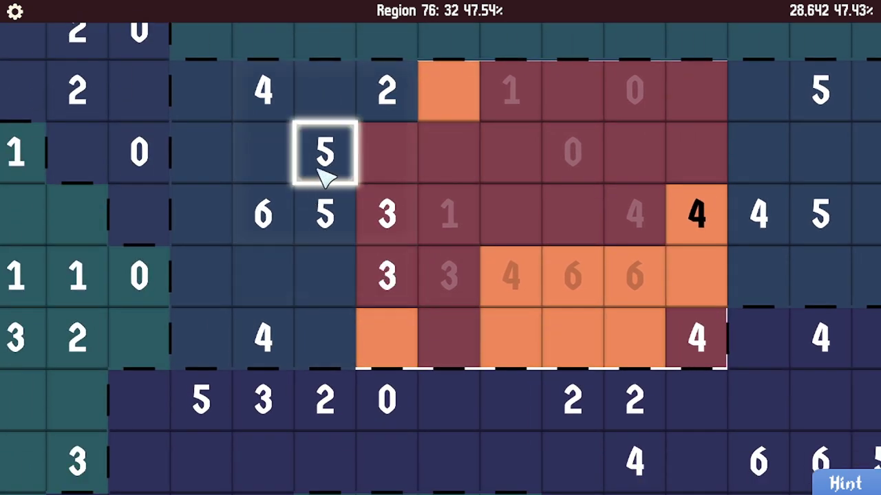
pyautogui.moveTo(325, 152); pyautogui.dragTo(326, 276)
pyautogui.click(325, 337)
# Mark the 2 cell and its left neighbour empty, then fill the 4-and-6 column orange and mark the cell below it empty
pyautogui.press('Up')
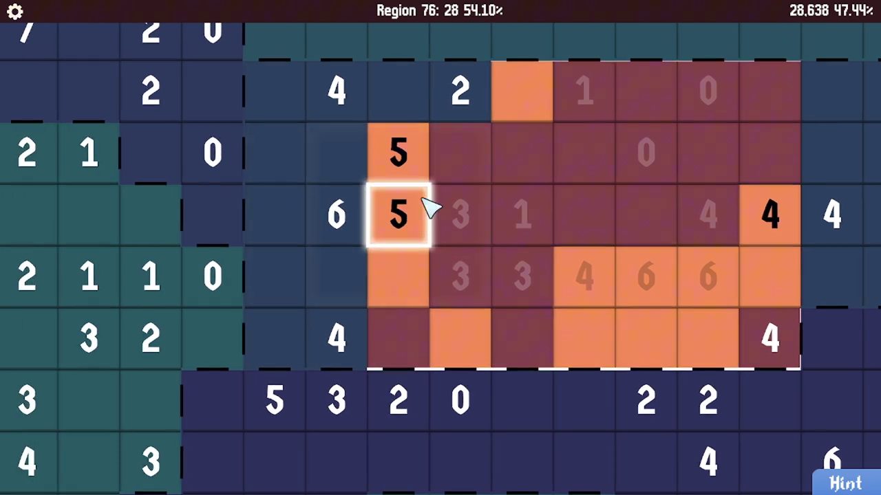
pyautogui.press('Up')
pyautogui.rightClick(458, 167)
pyautogui.rightClick(399, 167)
pyautogui.press('Down')
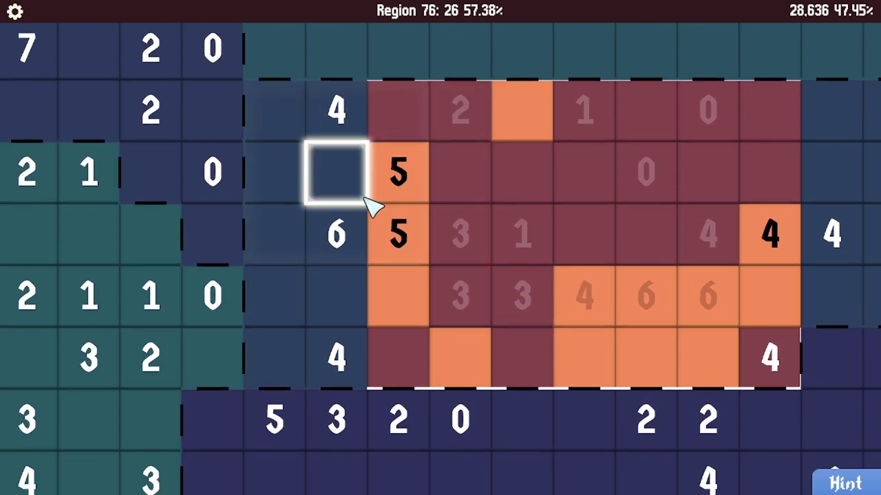
pyautogui.moveTo(336, 234); pyautogui.dragTo(335, 110)
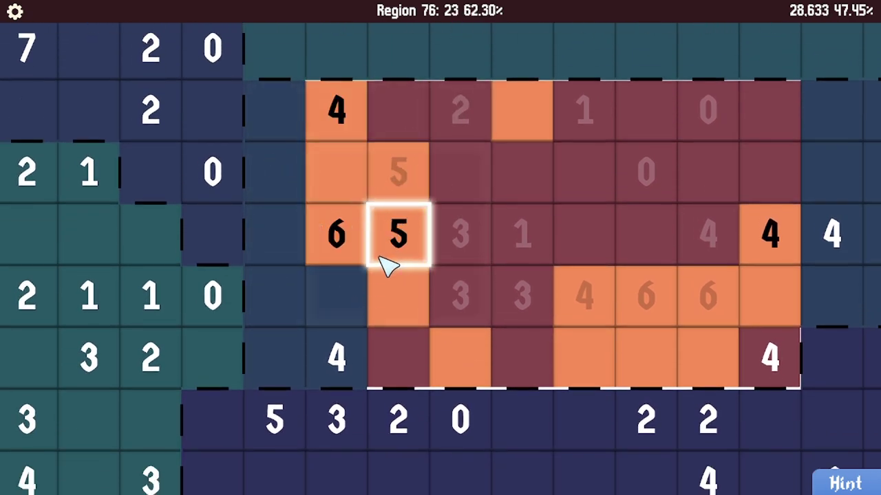
pyautogui.rightClick(336, 296)
pyautogui.press('Left')
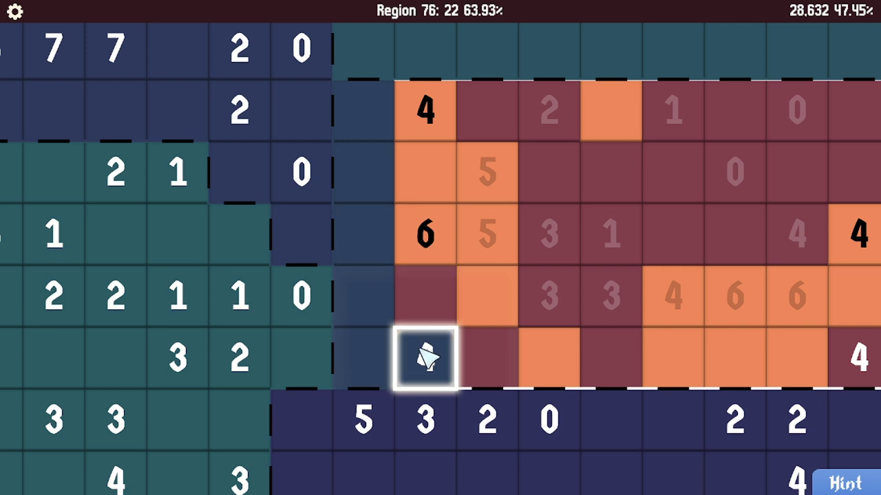
# Fill the region's left-corner cells orange and mark the three cells left of the 4-5-6 column empty
pyautogui.click(425, 358)
pyautogui.moveTo(365, 358); pyautogui.dragTo(364, 296)
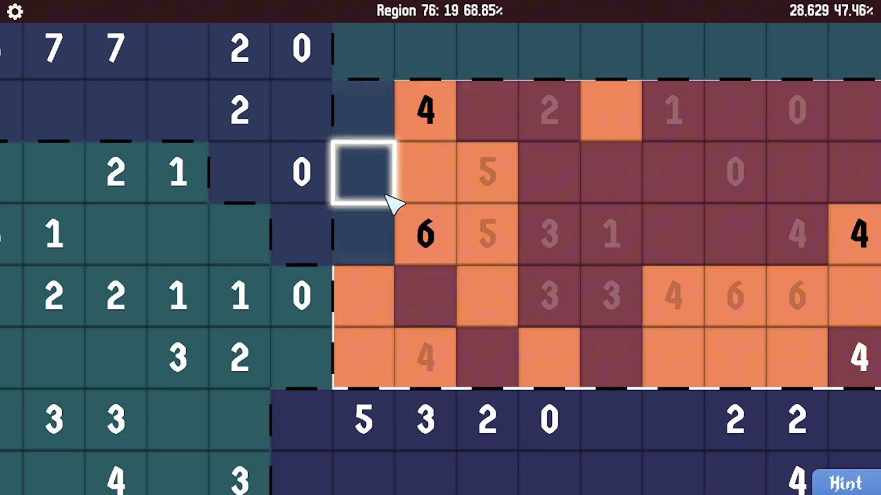
pyautogui.rightClick(363, 234)
pyautogui.rightClick(364, 172)
pyautogui.rightClick(363, 110)
# Fill the 4 cell and the cell below it orange, and mark a neighbouring cell empty
pyautogui.press('Right')
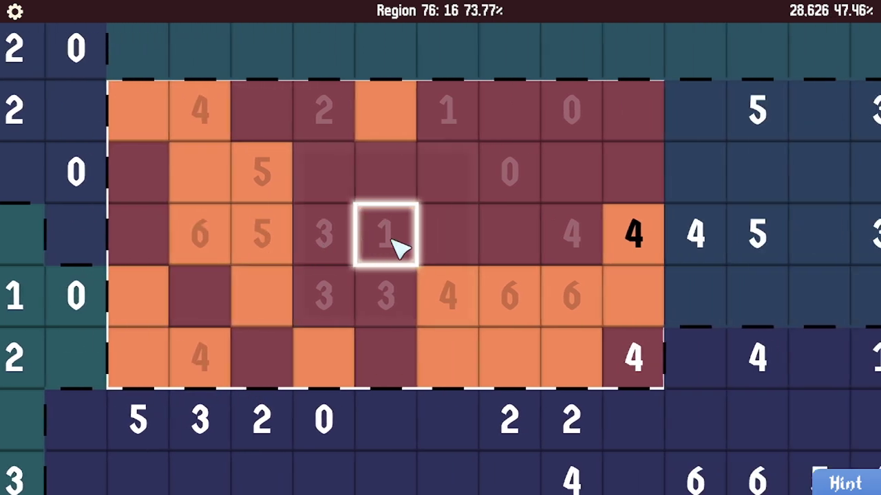
pyautogui.press('Right')
pyautogui.click(441, 313)
pyautogui.press('Right')
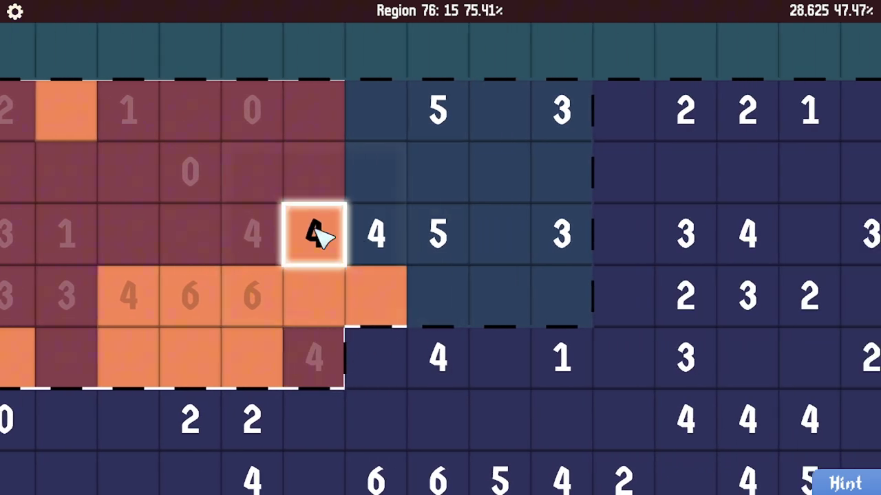
pyautogui.click(317, 233)
pyautogui.press('Right')
pyautogui.rightClick(269, 173)
pyautogui.press('Right')
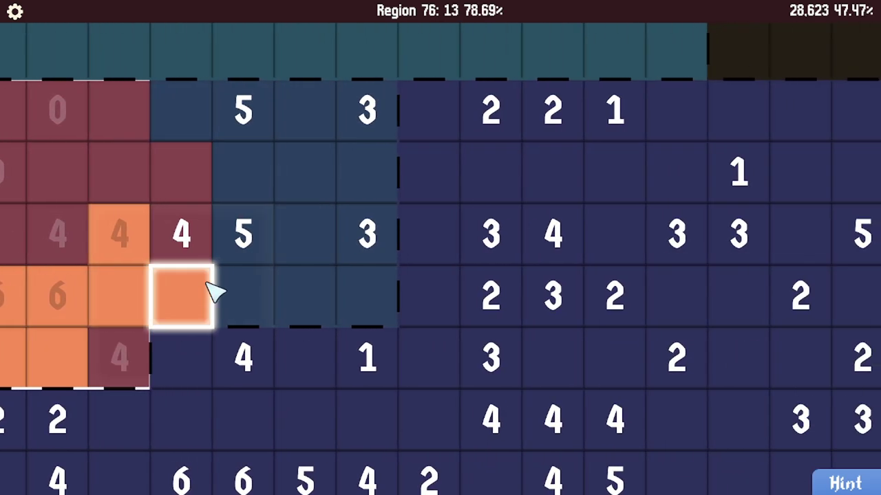
pyautogui.press('Left')
pyautogui.press('Left')
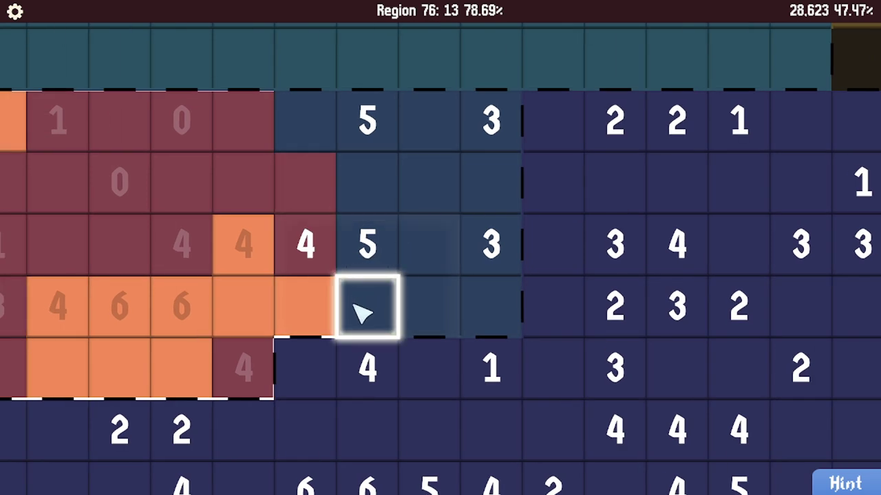
# Fill the top-row cells and the cell right of the 5 orange, and mark the 4 cell and the cell below it empty
pyautogui.click(305, 120)
pyautogui.click(367, 120)
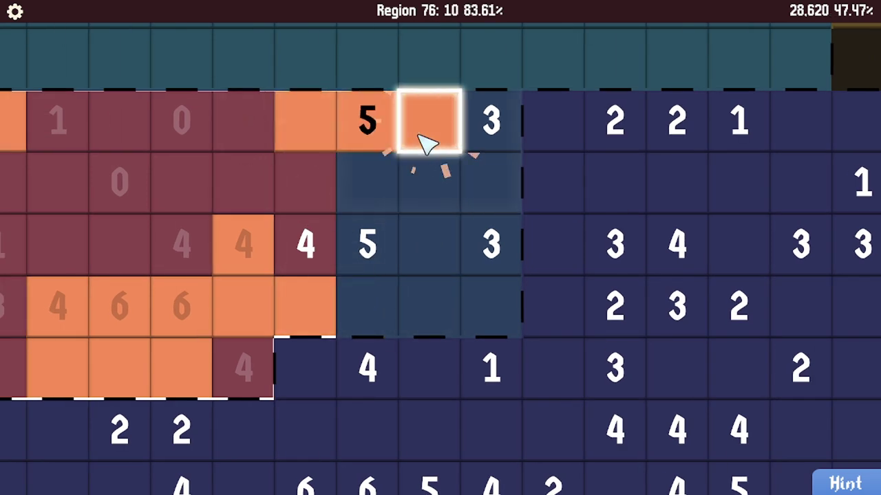
pyautogui.click(429, 120)
pyautogui.click(429, 183)
pyautogui.click(385, 184)
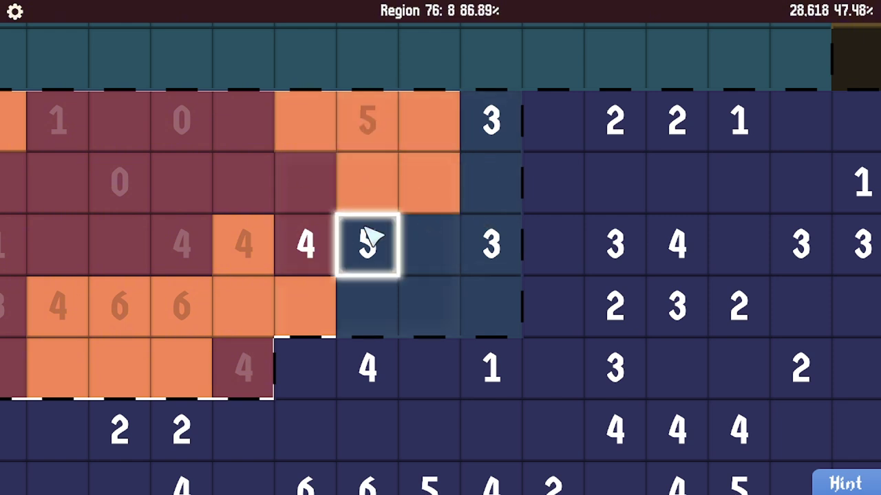
pyautogui.rightClick(304, 246)
pyautogui.rightClick(305, 306)
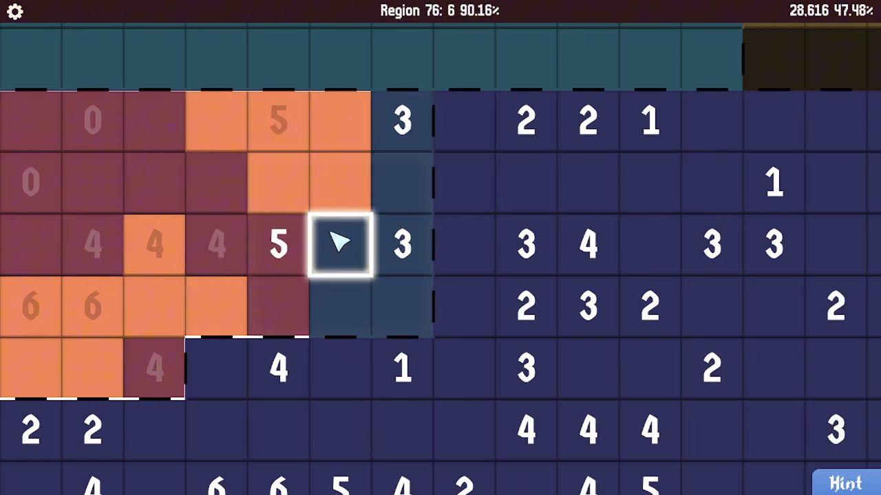
# Fill the cells beside the 5, mark the cells around the 3 empty, and fill the final cell
pyautogui.click(341, 246)
pyautogui.click(342, 303)
pyautogui.rightClick(402, 184)
pyautogui.rightClick(403, 246)
pyautogui.rightClick(403, 303)
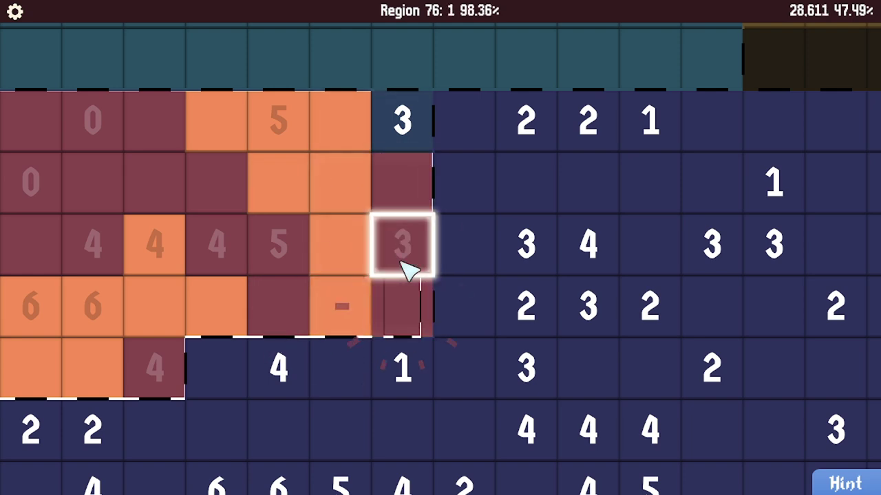
pyautogui.click(403, 134)
pyautogui.scroll(-3, 293, 249)
pyautogui.scroll(-2, 292, 249)
pyautogui.moveTo(337, 206); pyautogui.dragTo(447, 248)
pyautogui.scroll(2, 337, 227)
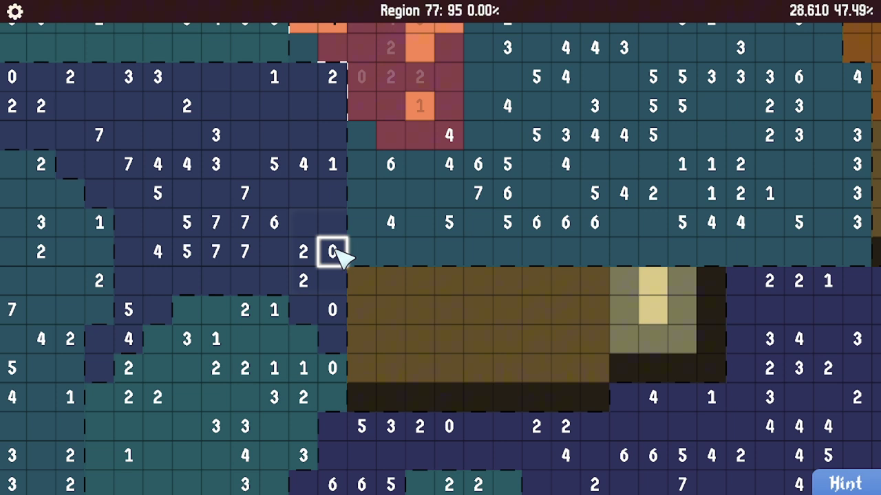
pyautogui.click(303, 280)
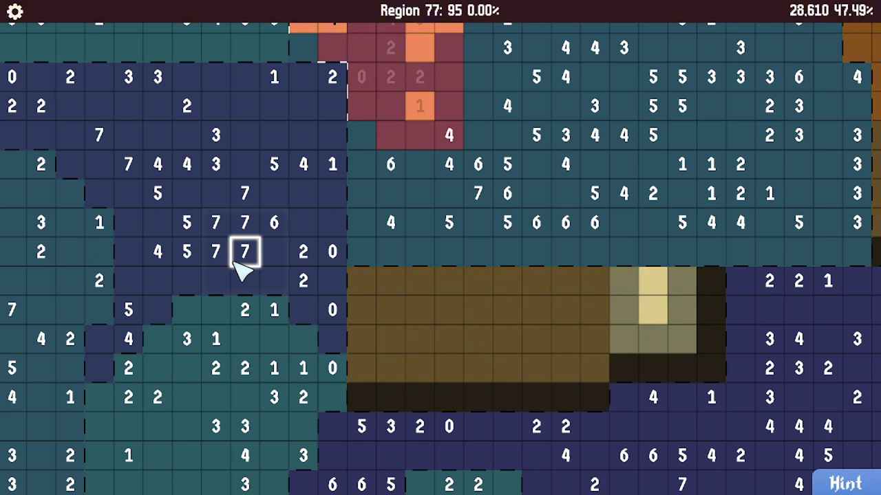
pyautogui.scroll(-5, 242, 272)
pyautogui.scroll(-5, 242, 272)
pyautogui.scroll(-2, 244, 282)
pyautogui.scroll(-2, 246, 289)
pyautogui.scroll(-2, 247, 289)
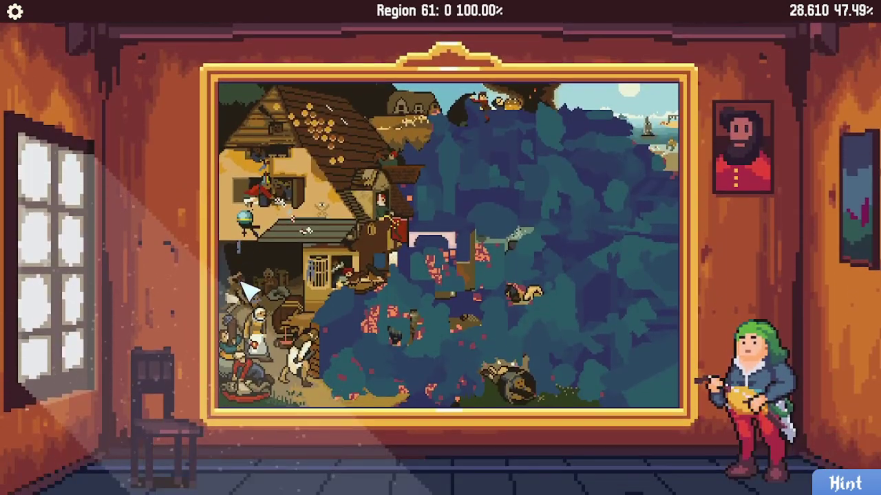
pyautogui.scroll(-2, 344, 296)
pyautogui.scroll(8, 423, 348)
pyautogui.scroll(3, 424, 347)
pyautogui.scroll(-2, 633, 269)
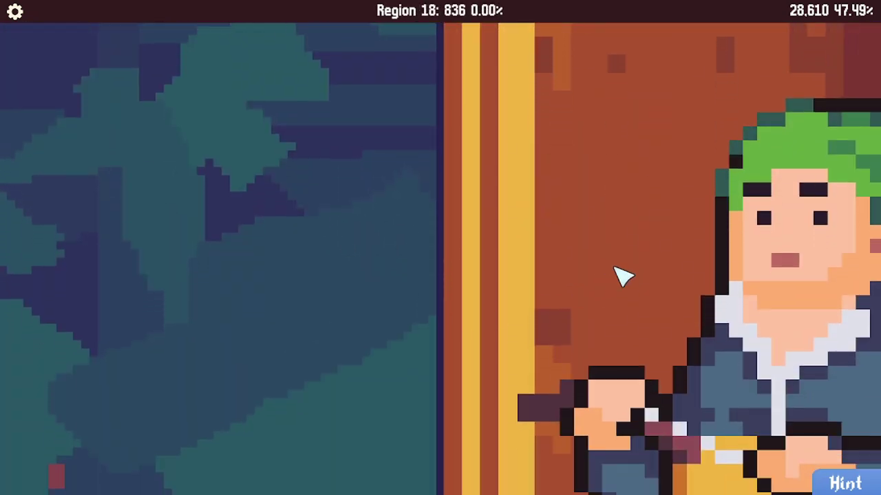
pyautogui.scroll(-5, 371, 227)
pyautogui.scroll(-4, 375, 224)
pyautogui.scroll(-3, 377, 221)
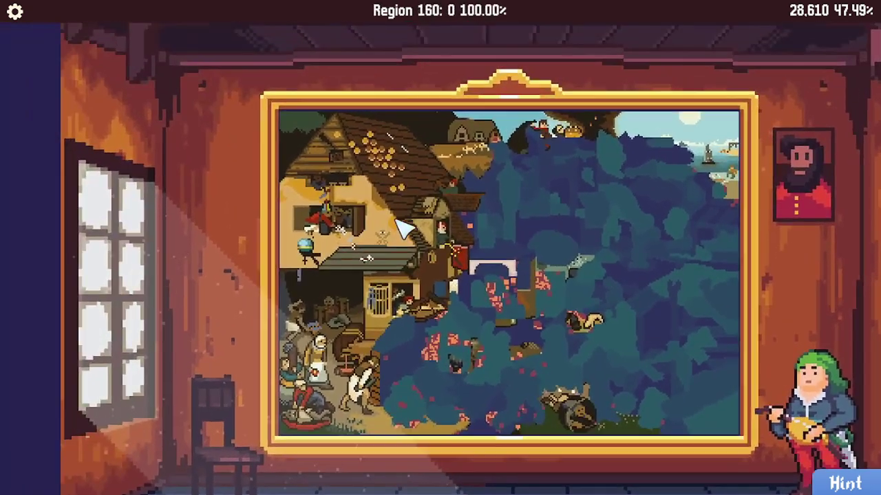
pyautogui.scroll(1, 385, 227)
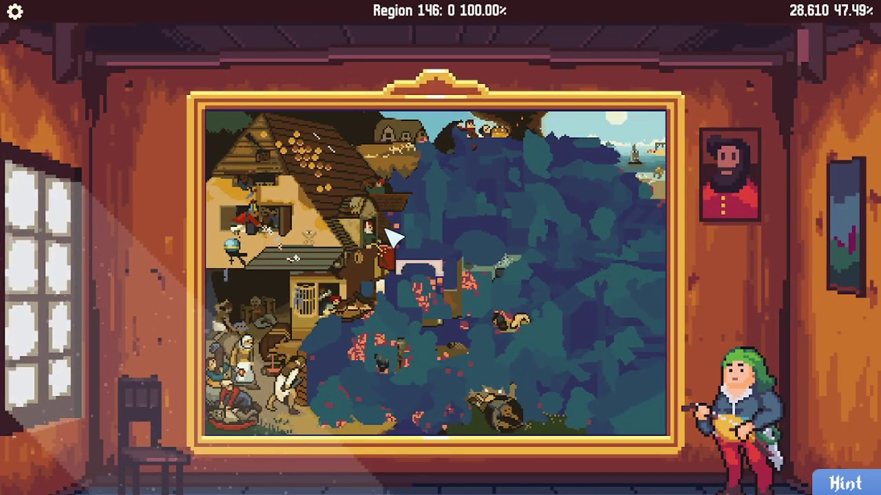